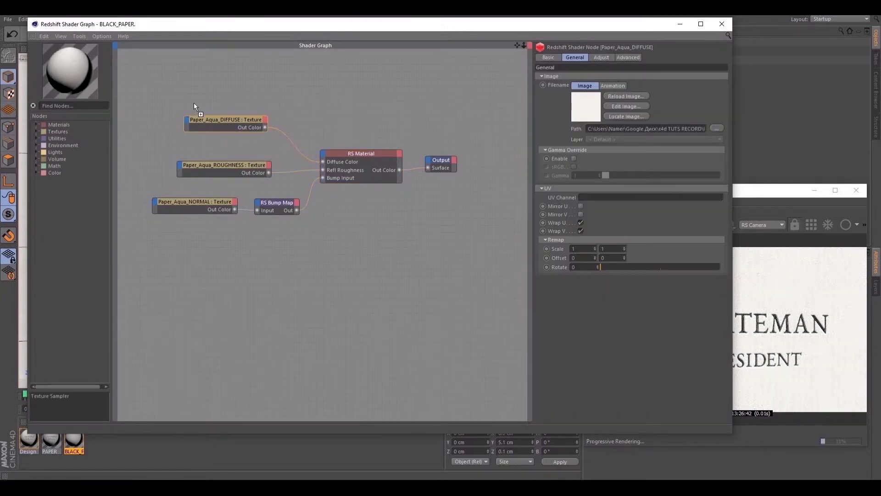
# Step: Add the copied Paper_Aqua_DIFFUSE_Black texture to the BLACK_PAPER graph and connect it to the RS Material's Diffuse Color in place of Paper_Aqua_DIFFUSE
pyautogui.hotkey('ctrl', 'v')
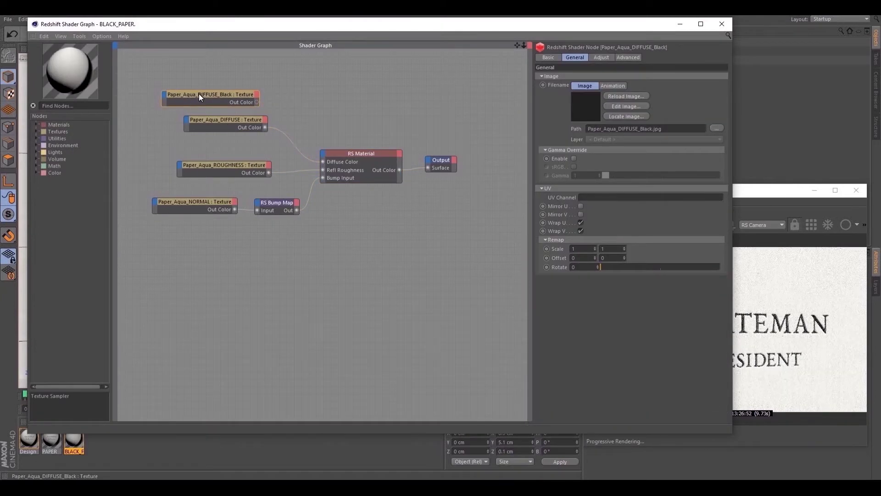
pyautogui.moveTo(222, 124); pyautogui.dragTo(207, 128)
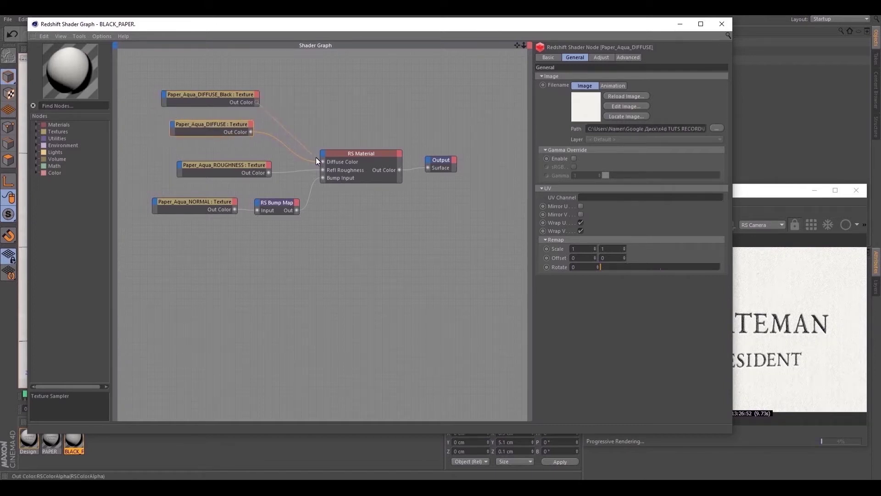
pyautogui.moveTo(322, 161); pyautogui.dragTo(322, 161)
pyautogui.click(681, 25)
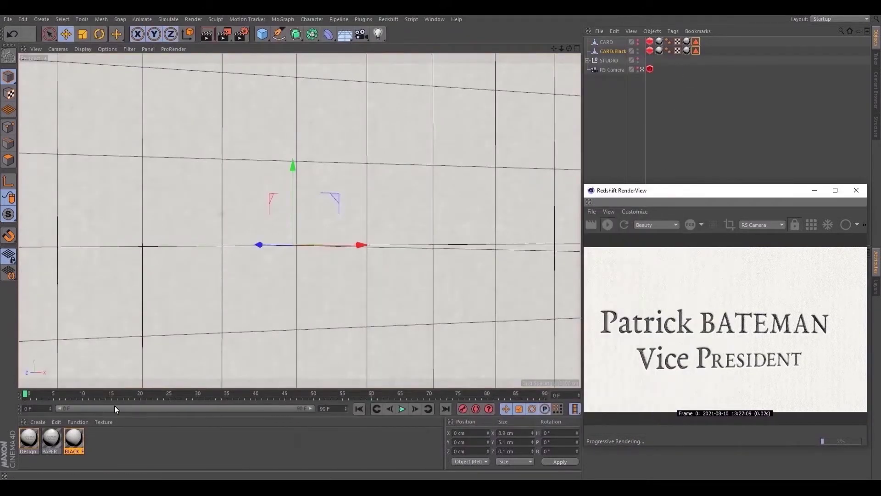
# Step: Duplicate the Design material and rename the copy Black_Design
pyautogui.keyDown('ctrl'); pyautogui.moveTo(29, 442); pyautogui.dragTo(89, 441); pyautogui.keyUp('ctrl')
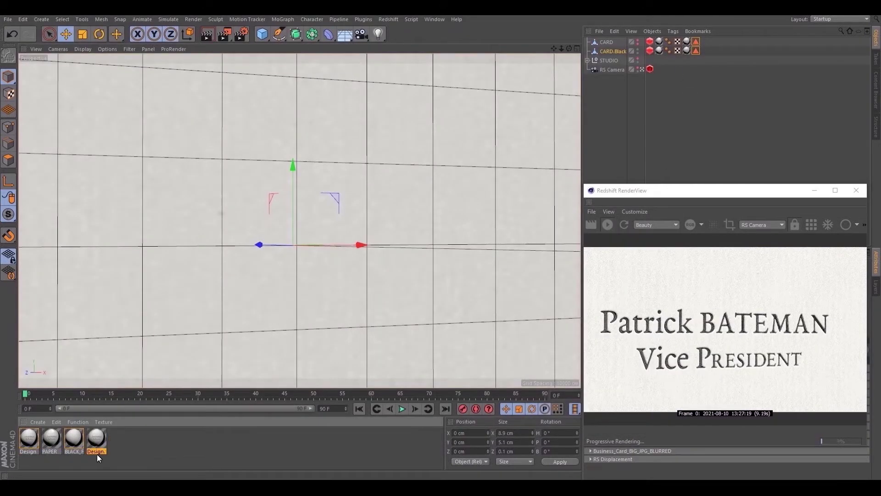
pyautogui.doubleClick(100, 450)
pyautogui.write('Black_D')
pyautogui.click(122, 460)
# Step: In the Black_Design graph, paste the Paper_Aqua_DIFFUSE_Black texture and connect it to the paper RS Material's Diffuse Color
pyautogui.doubleClick(98, 439)
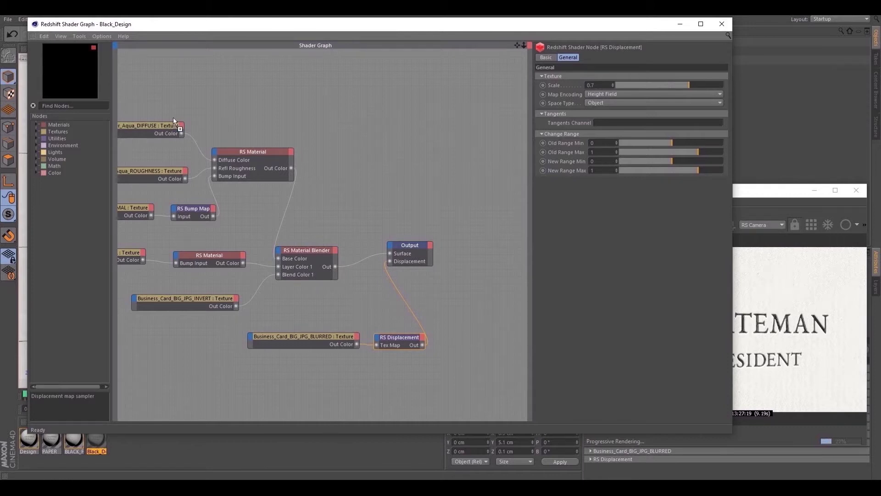
pyautogui.hotkey('ctrl', 'v')
pyautogui.moveTo(162, 102); pyautogui.dragTo(133, 103)
pyautogui.moveTo(215, 158); pyautogui.dragTo(215, 158)
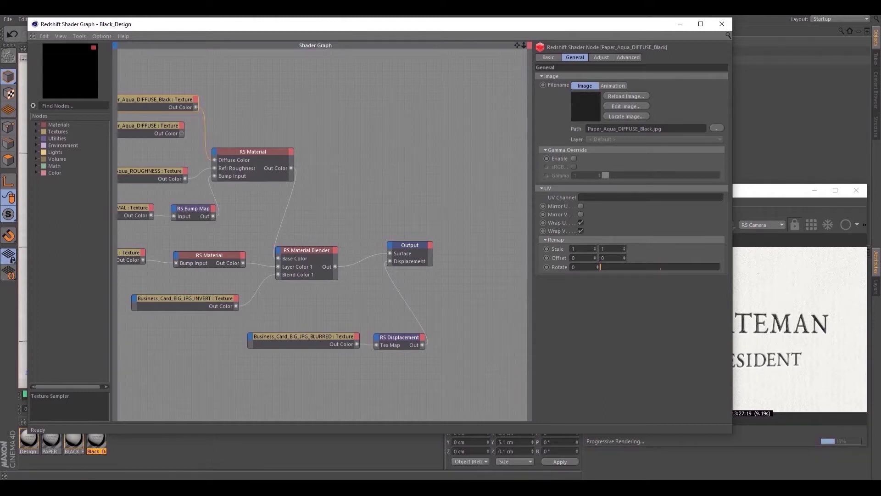
pyautogui.click(682, 23)
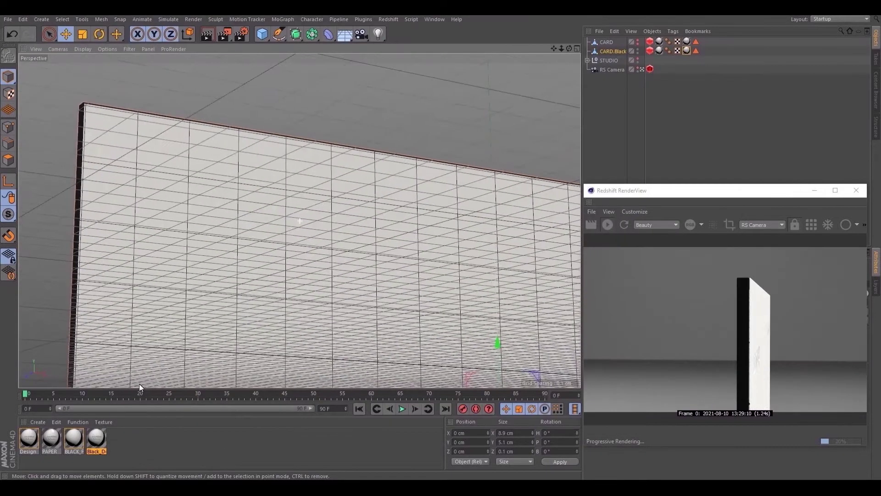
# Step: Replace the design material on the CARD.Black object with Black_Design and view the card's front
pyautogui.moveTo(100, 437); pyautogui.dragTo(687, 52)
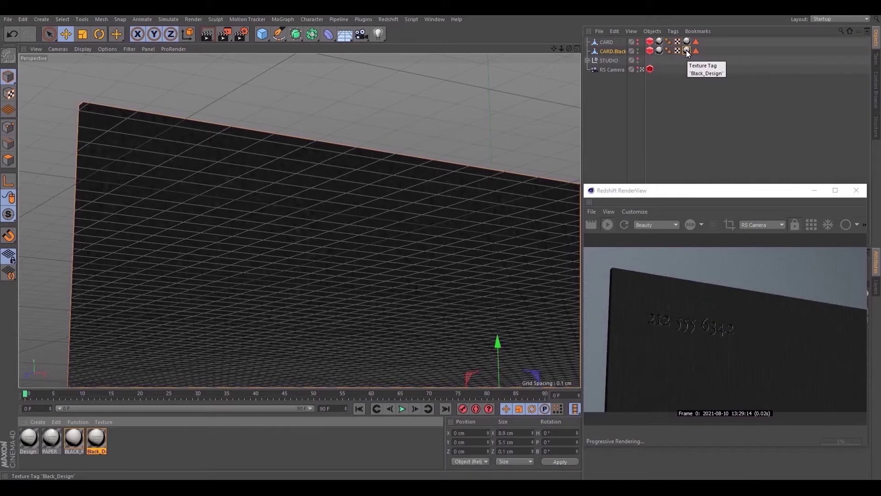
pyautogui.keyDown('alt'); pyautogui.moveTo(493, 261); pyautogui.dragTo(224, 365); pyautogui.keyUp('alt')
# Step: Open the Black_Design shader graph beside the render view and select the RS Material feeding the blender's Layer Color 1
pyautogui.doubleClick(97, 438)
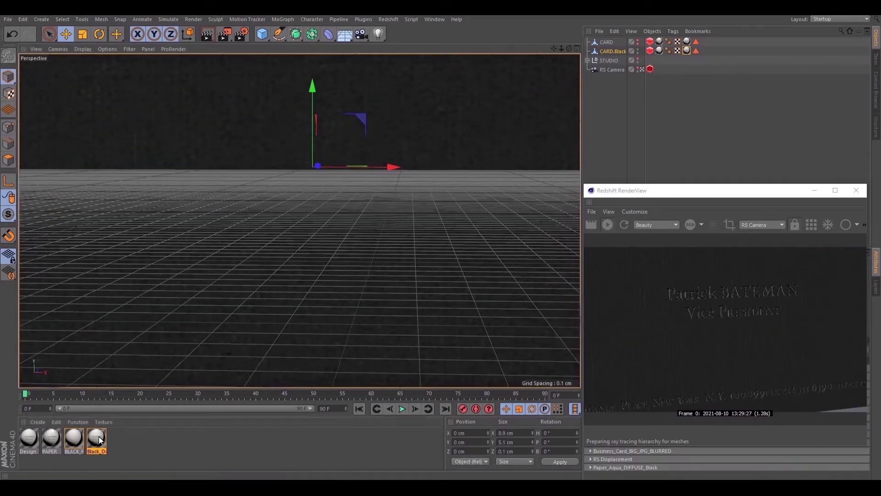
pyautogui.moveTo(614, 28); pyautogui.dragTo(471, 40)
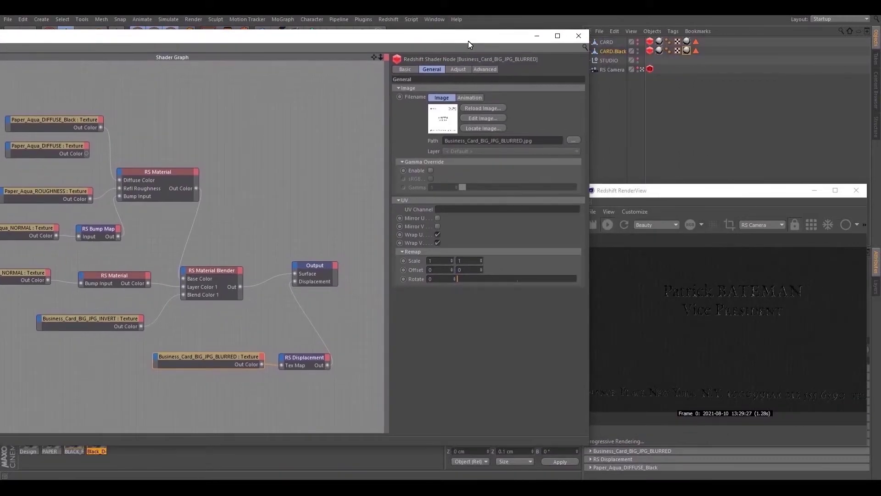
pyautogui.click(111, 276)
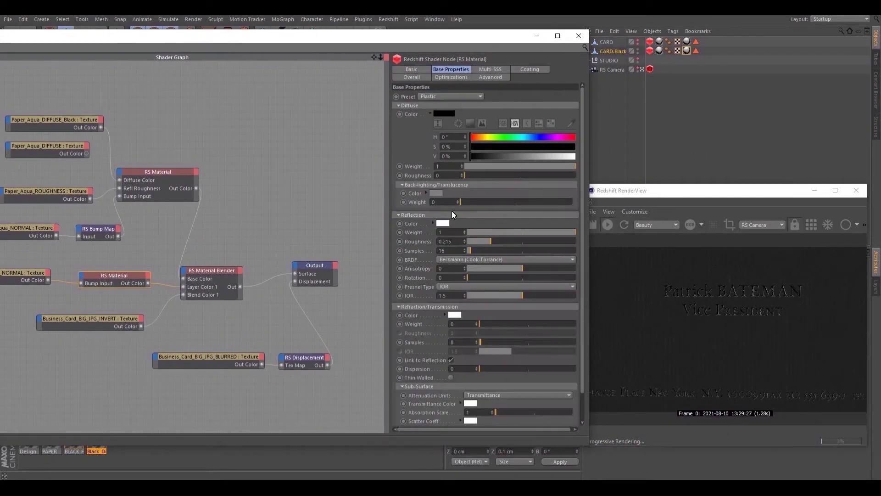
# Step: Try a white diffuse color and the Gold preset on the lettering material, then restore the black Plastic preset
pyautogui.moveTo(529, 156); pyautogui.dragTo(584, 156)
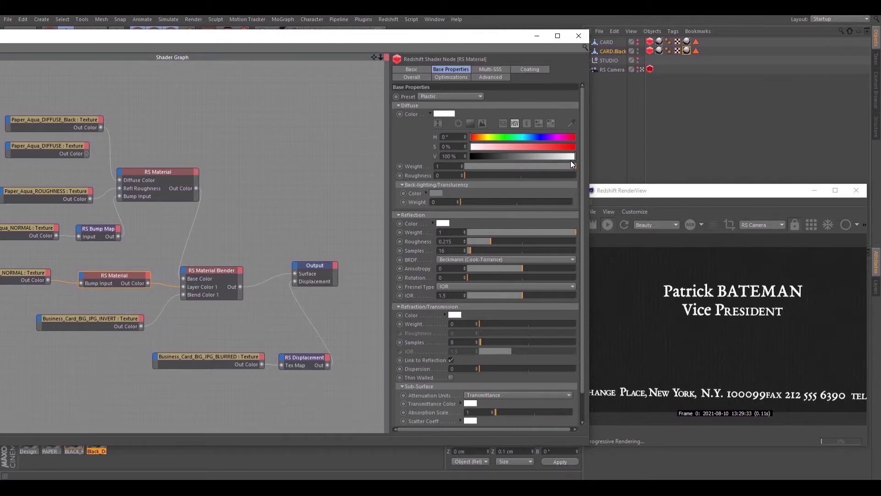
pyautogui.moveTo(573, 156); pyautogui.dragTo(460, 148)
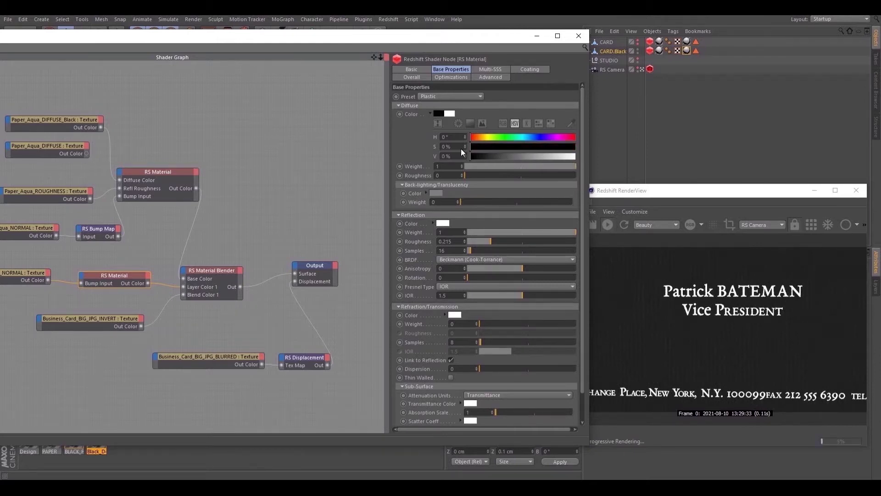
pyautogui.click(451, 96)
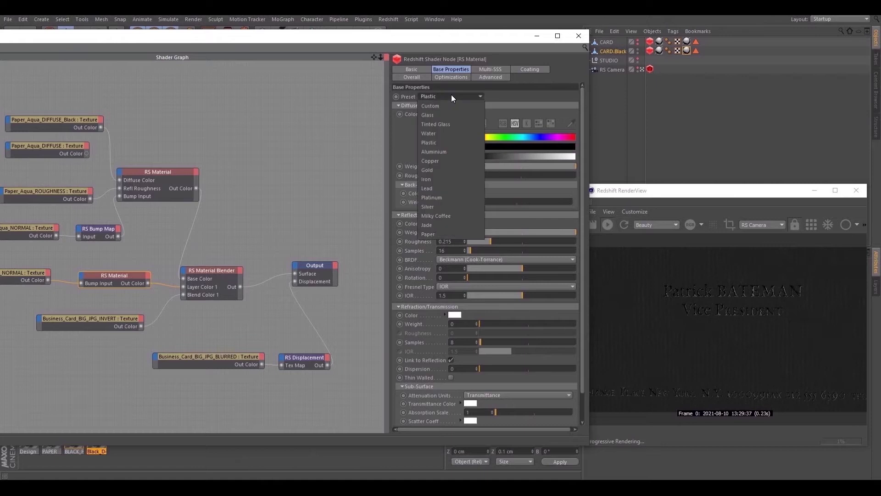
pyautogui.click(446, 171)
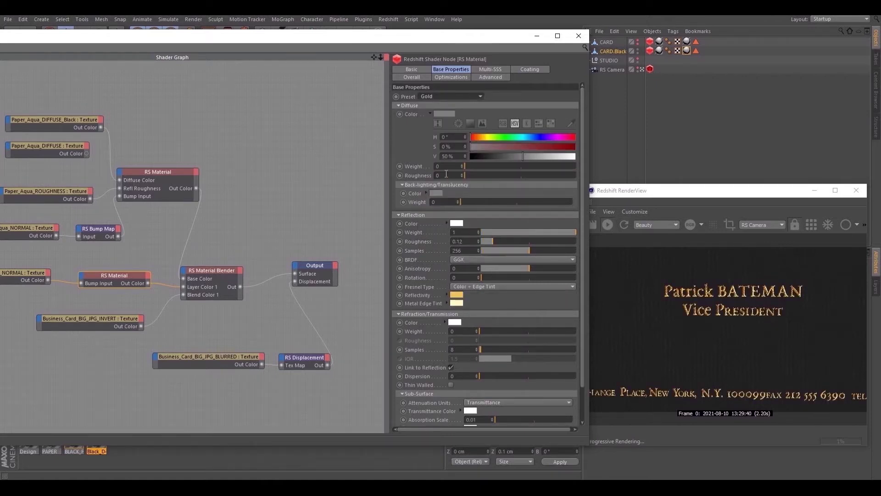
pyautogui.click(451, 96)
pyautogui.click(434, 37)
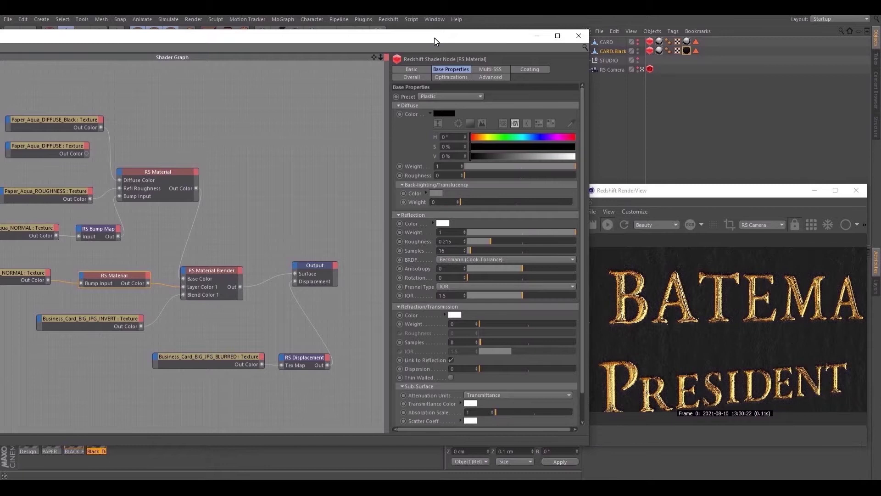
# Step: Set the lettering material's diffuse color to a near-white with a brightness value of 91% and close the shader graph
pyautogui.moveTo(478, 151); pyautogui.dragTo(580, 162)
pyautogui.click(565, 157)
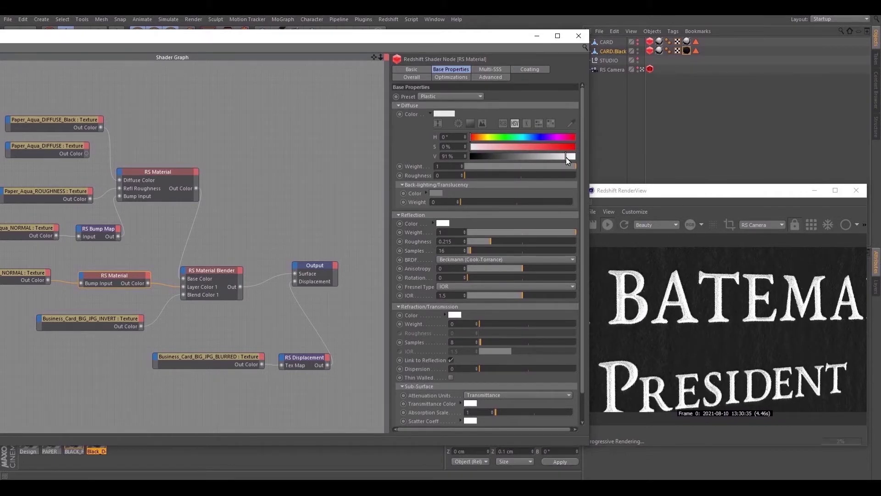
pyautogui.click(578, 37)
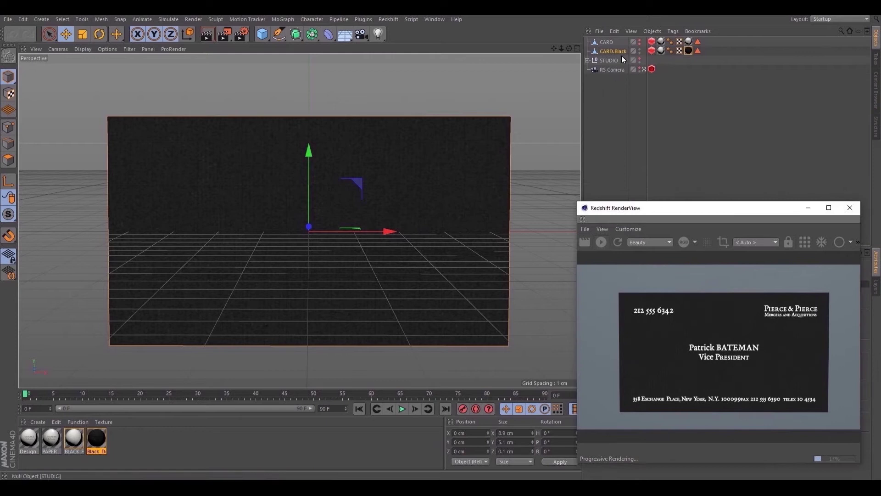
# Step: Hide the CARD.Black object and disable the FRONT, RIGHT, LEFT and TOP lights in the STUDIO group
pyautogui.click(639, 52)
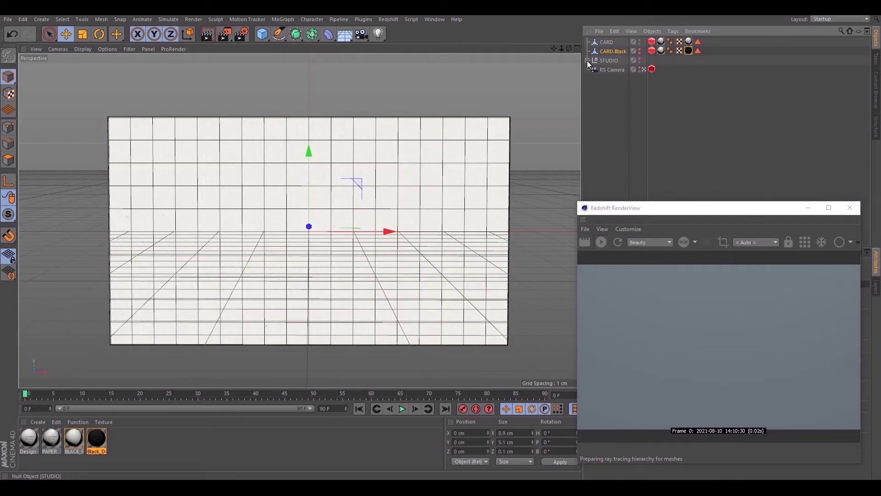
pyautogui.click(588, 60)
pyautogui.keyDown('alt'); pyautogui.moveTo(336, 154); pyautogui.dragTo(353, 142); pyautogui.keyUp('alt')
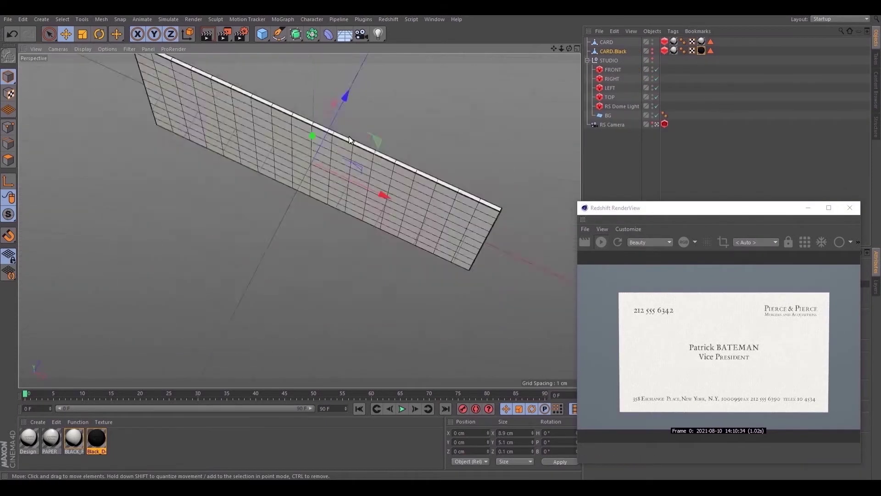
pyautogui.scroll(8, 353, 142)
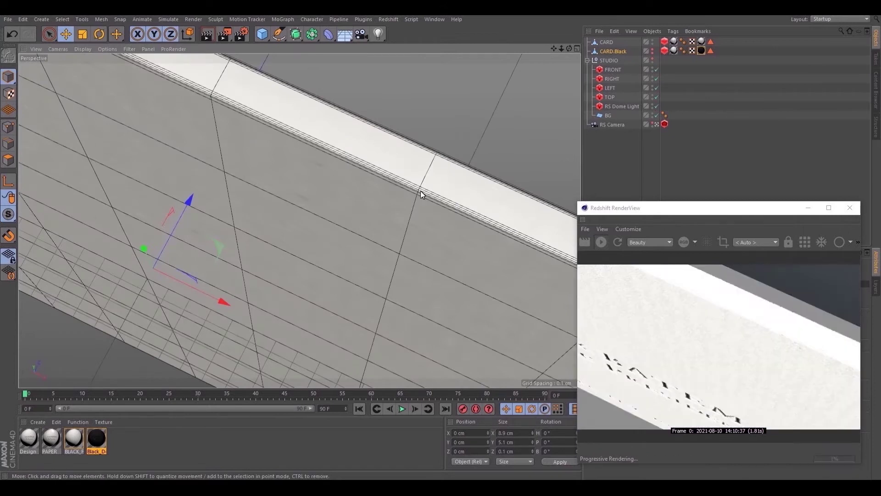
pyautogui.moveTo(656, 97); pyautogui.dragTo(657, 69)
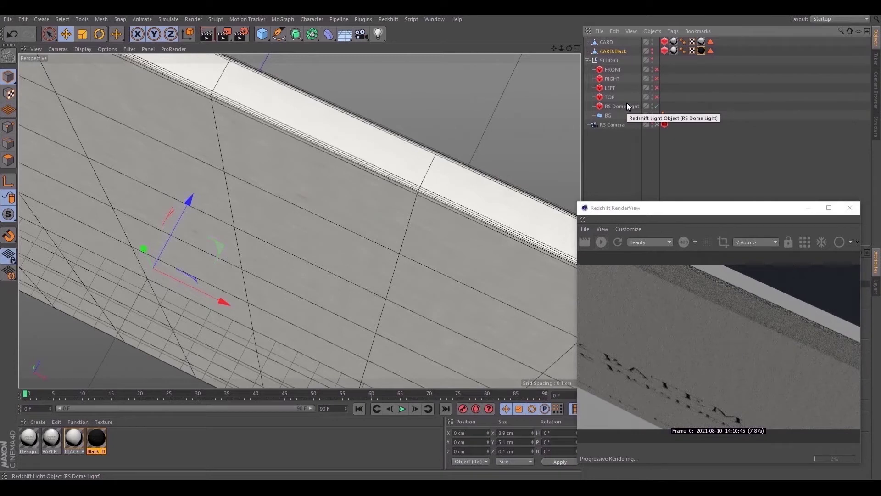
# Step: Set the RS Dome Light's exposure to 1 and reposition the render view to check the card's edge
pyautogui.click(627, 106)
pyautogui.moveTo(690, 209); pyautogui.dragTo(346, 155)
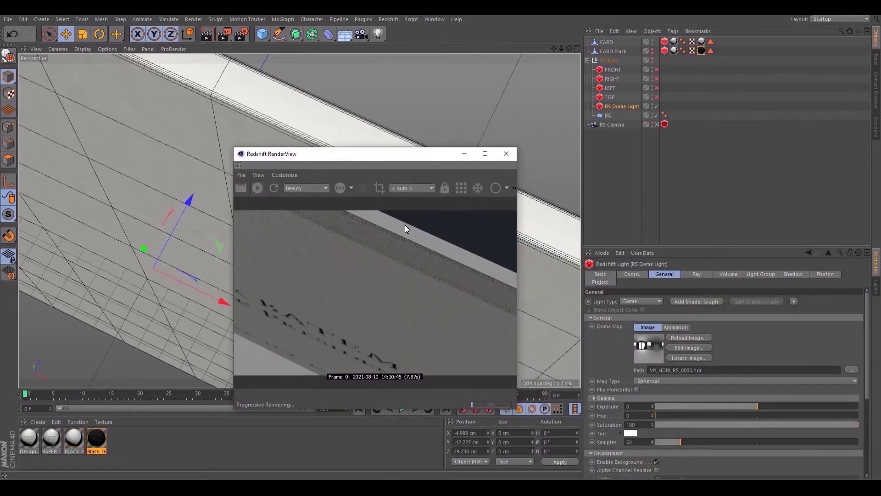
pyautogui.click(630, 408)
pyautogui.write('1')
pyautogui.press('Return')
pyautogui.moveTo(394, 156); pyautogui.dragTo(405, 155)
pyautogui.moveTo(406, 155); pyautogui.dragTo(337, 189)
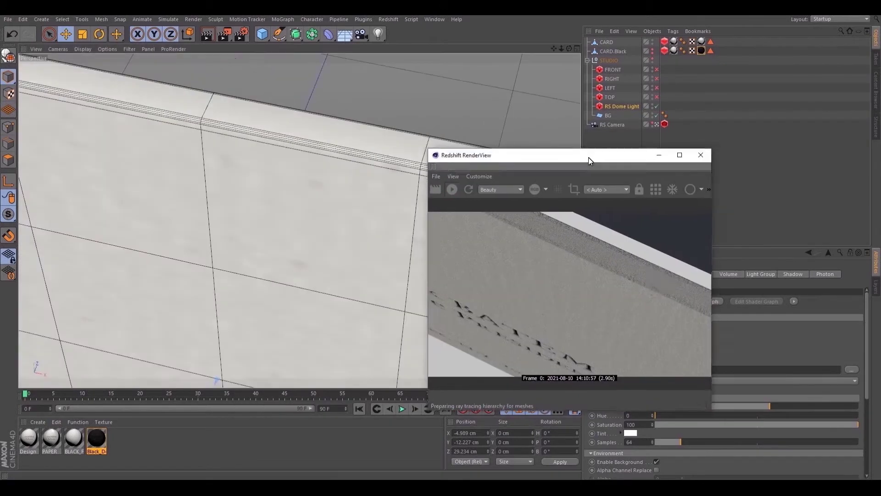
# Step: Enable the TOP light and reduce its intensity multiplier to 3
pyautogui.click(657, 97)
pyautogui.click(610, 97)
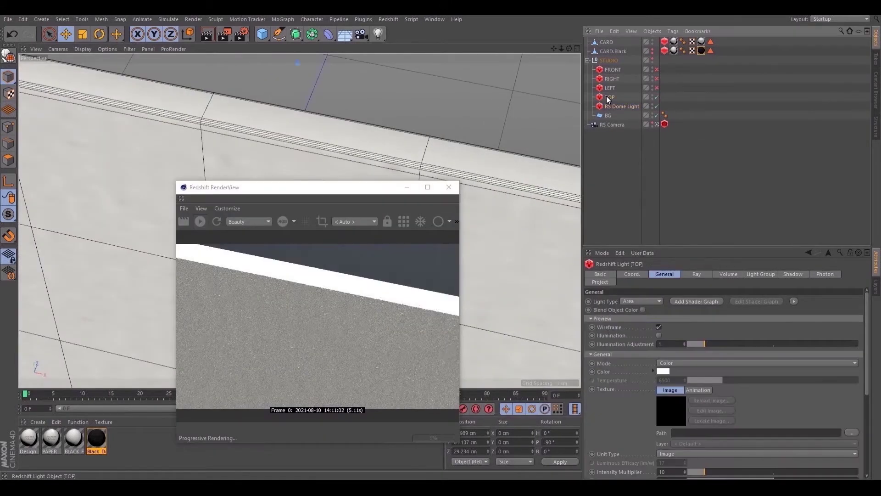
pyautogui.doubleClick(671, 472)
pyautogui.write('5')
pyautogui.press('Return')
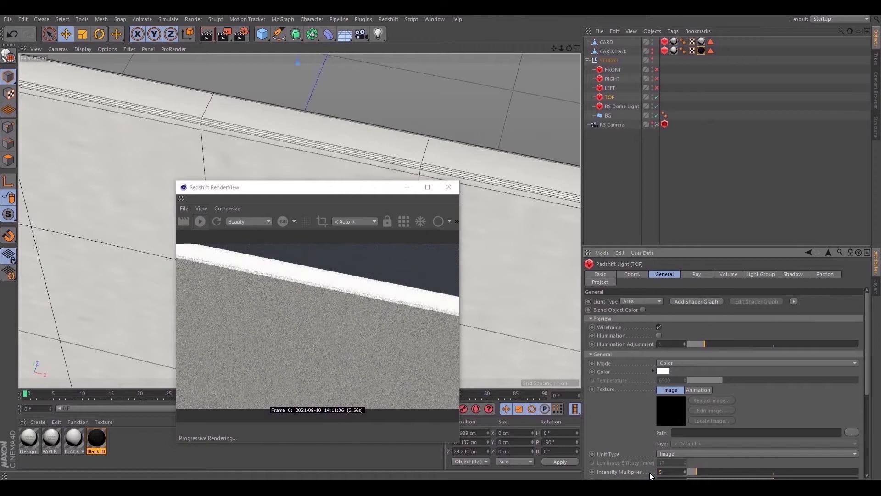
pyautogui.doubleClick(658, 471)
pyautogui.write('3')
pyautogui.press('Return')
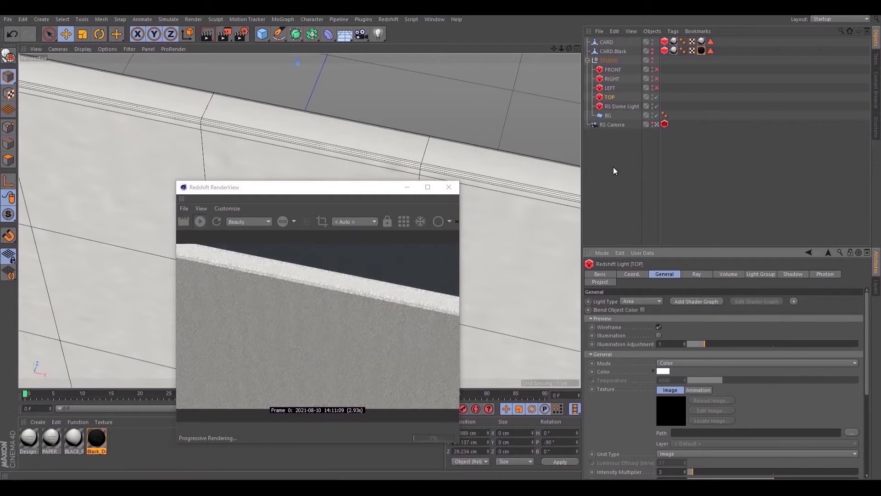
# Step: Enable the LEFT, RIGHT and FRONT lights and set the FRONT light's intensity multiplier to 1
pyautogui.click(657, 87)
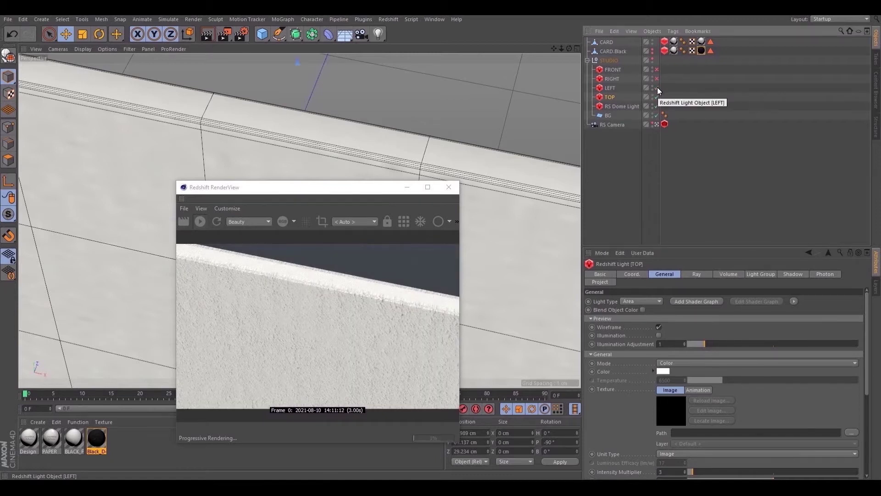
pyautogui.click(655, 77)
pyautogui.click(656, 70)
pyautogui.click(612, 68)
pyautogui.doubleClick(672, 472)
pyautogui.write('1')
pyautogui.press('Return')
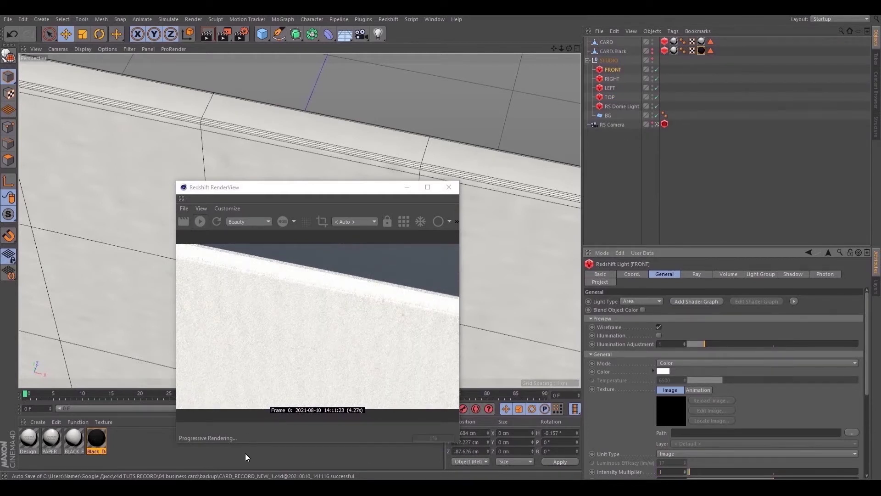
# Step: In the Design material's graph, test different height scales on the paper's RS Bump Map and settle on 0.996
pyautogui.moveTo(355, 199); pyautogui.dragTo(433, 201)
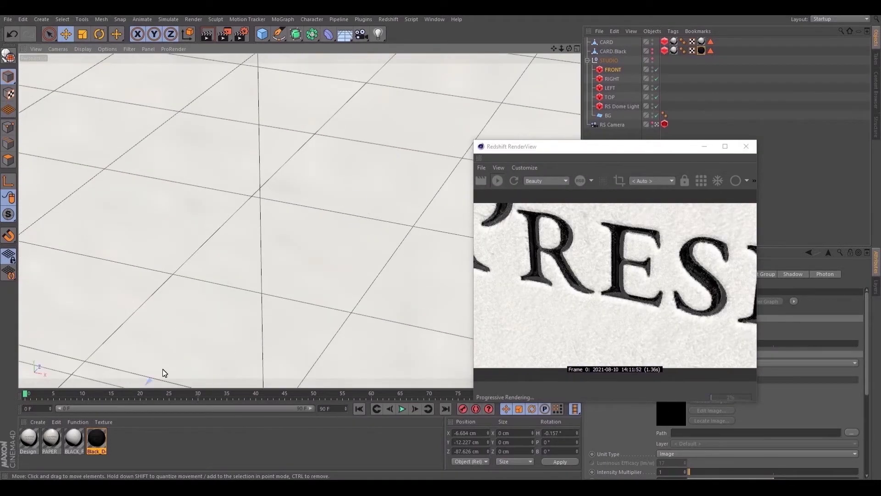
pyautogui.doubleClick(75, 436)
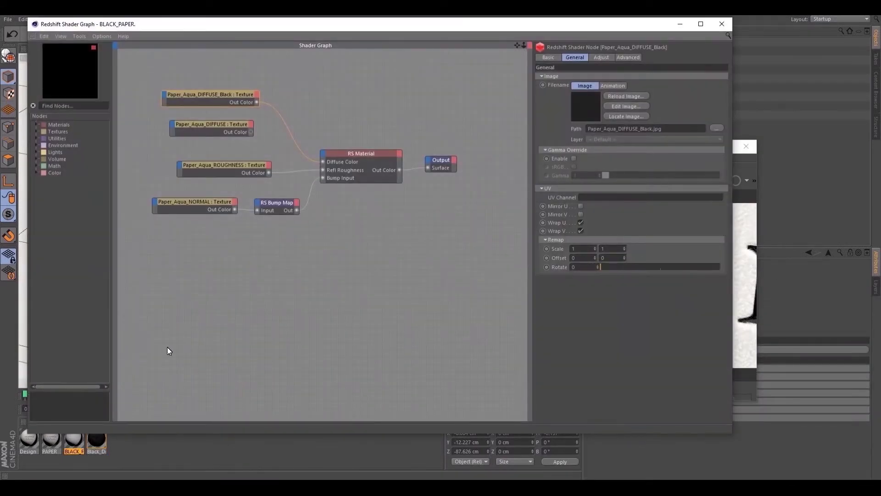
pyautogui.click(29, 441)
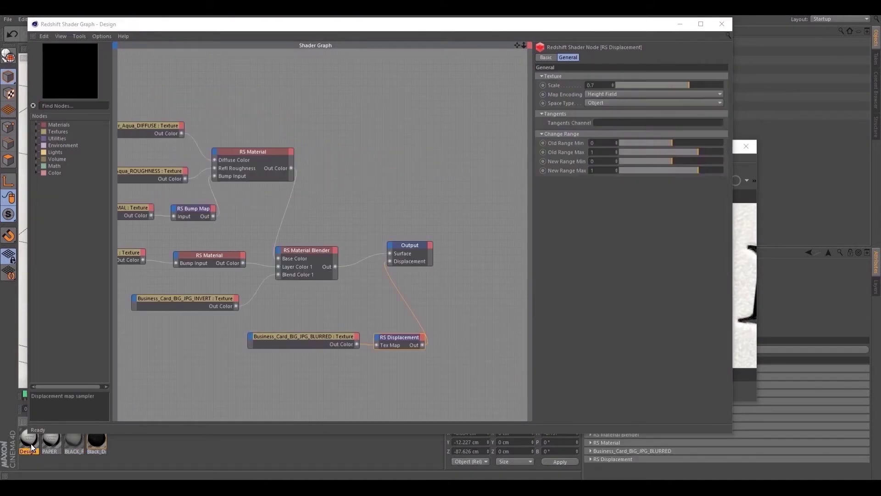
pyautogui.click(187, 209)
pyautogui.moveTo(567, 26); pyautogui.dragTo(531, 28)
pyautogui.moveTo(639, 148); pyautogui.dragTo(742, 197)
pyautogui.moveTo(564, 28); pyautogui.dragTo(433, 43)
pyautogui.click(535, 117)
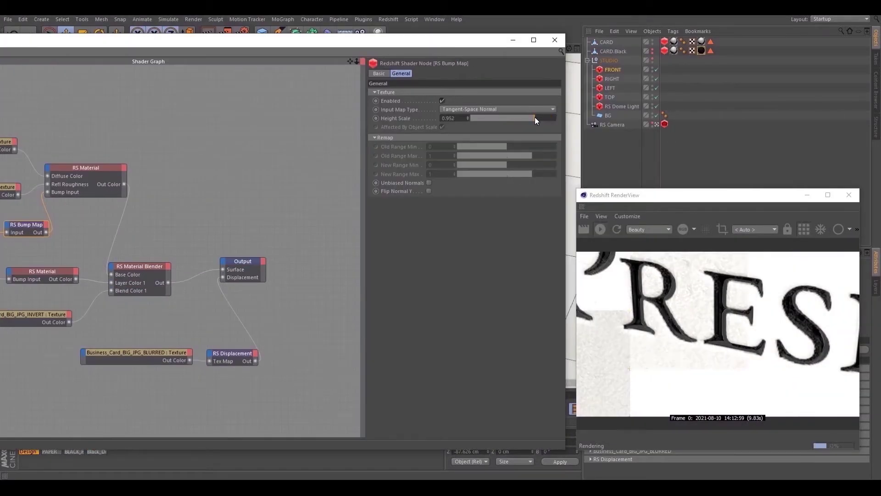
pyautogui.click(555, 118)
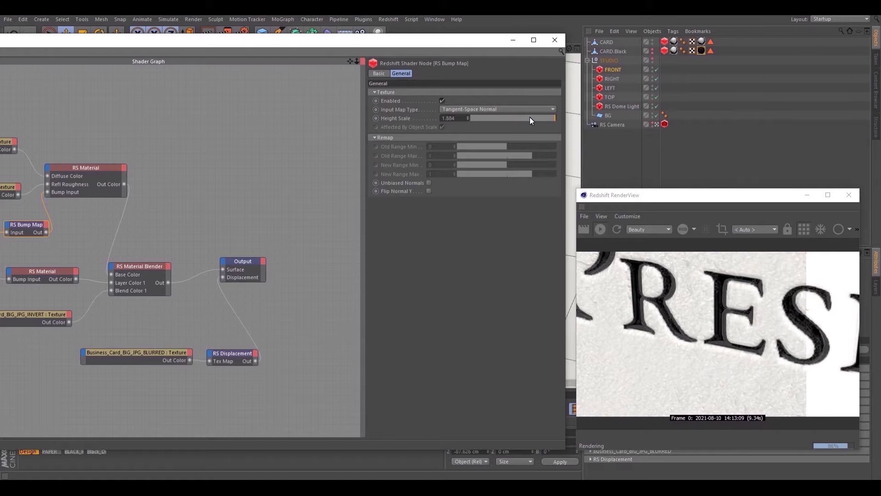
pyautogui.click(536, 118)
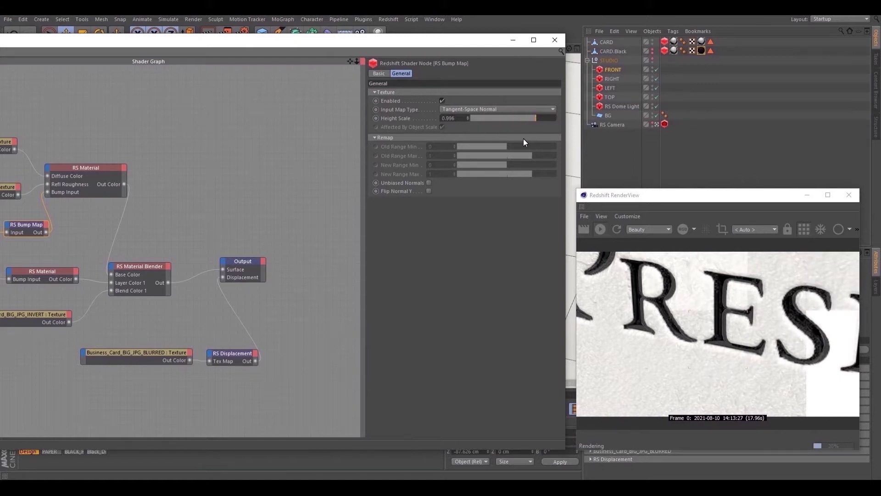
# Step: Set the height scale of the Design material's RS Bump Map to 1 and close its shader graph
pyautogui.moveTo(462, 118); pyautogui.dragTo(431, 116)
pyautogui.write('1')
pyautogui.press('Return')
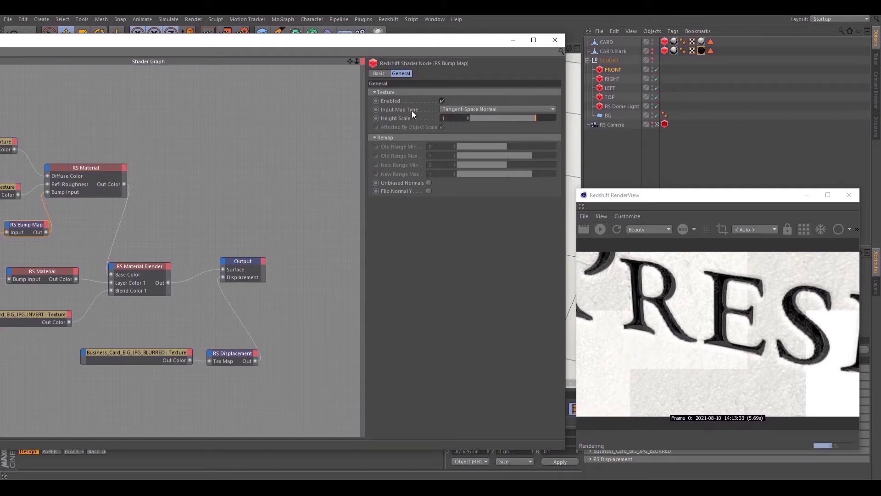
pyautogui.click(554, 40)
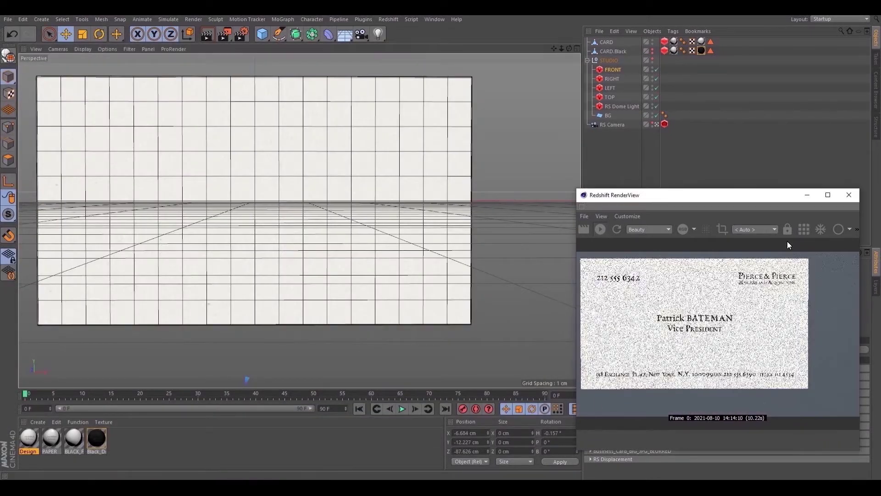
# Step: Set the RS Bump Map height scale to 1 in both the PAPER and BLACK_PAPER materials
pyautogui.doubleClick(29, 437)
pyautogui.click(56, 438)
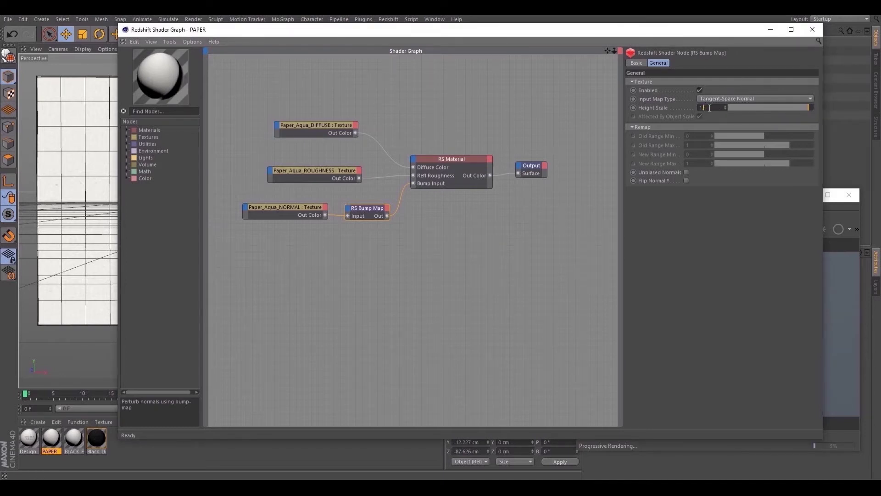
pyautogui.click(32, 437)
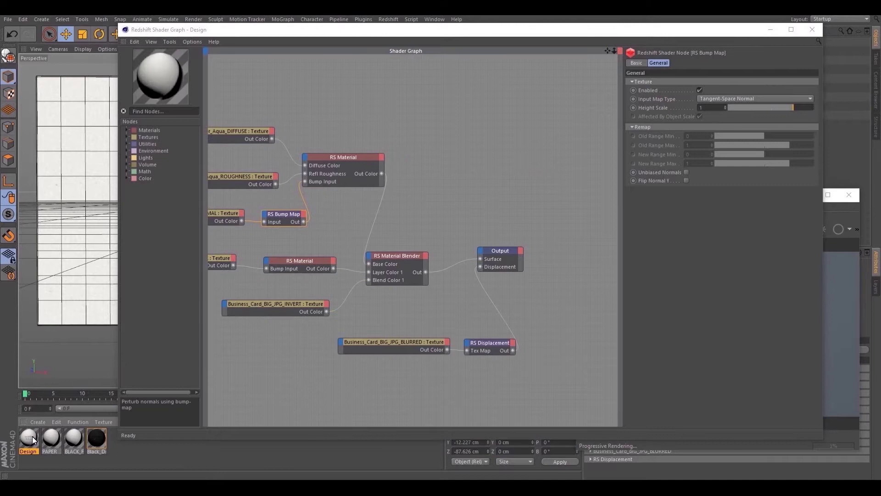
pyautogui.click(54, 442)
pyautogui.click(73, 441)
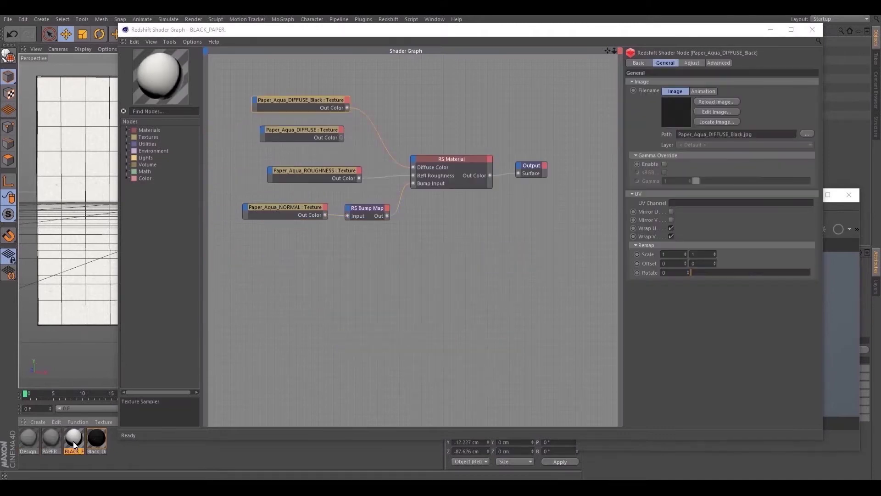
pyautogui.click(362, 208)
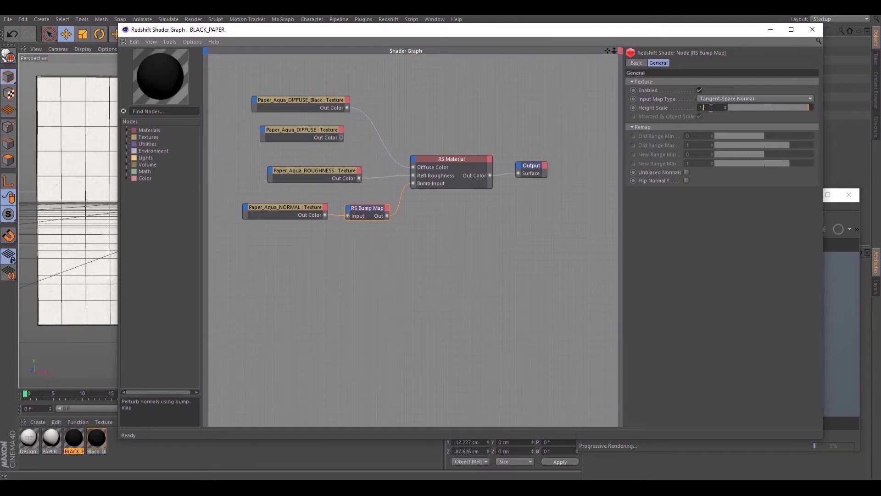
pyautogui.press('Return')
# Step: Set the RS Bump Map height scale to 1 in the Black_Design material and close the shader graph
pyautogui.click(96, 438)
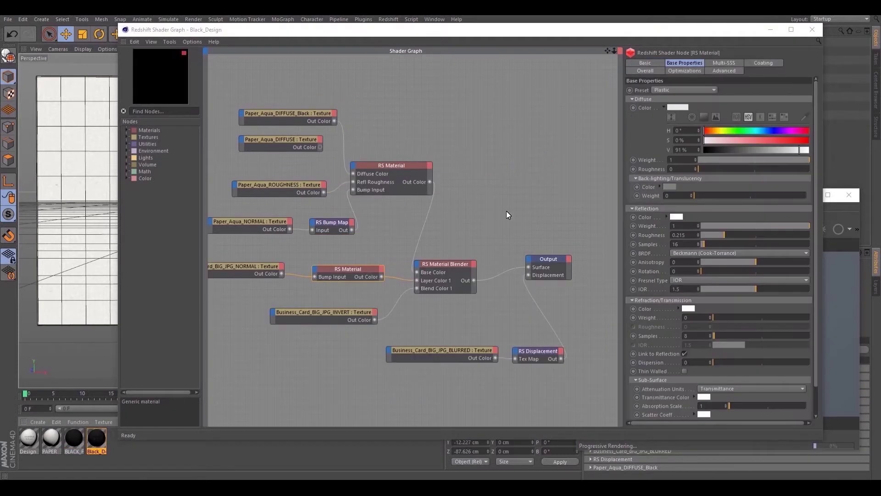
pyautogui.click(332, 222)
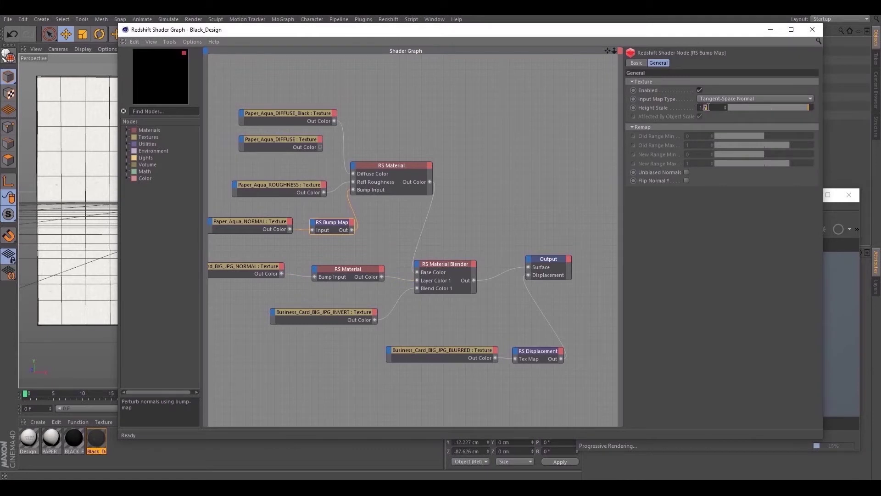
pyautogui.press('Return')
pyautogui.click(812, 29)
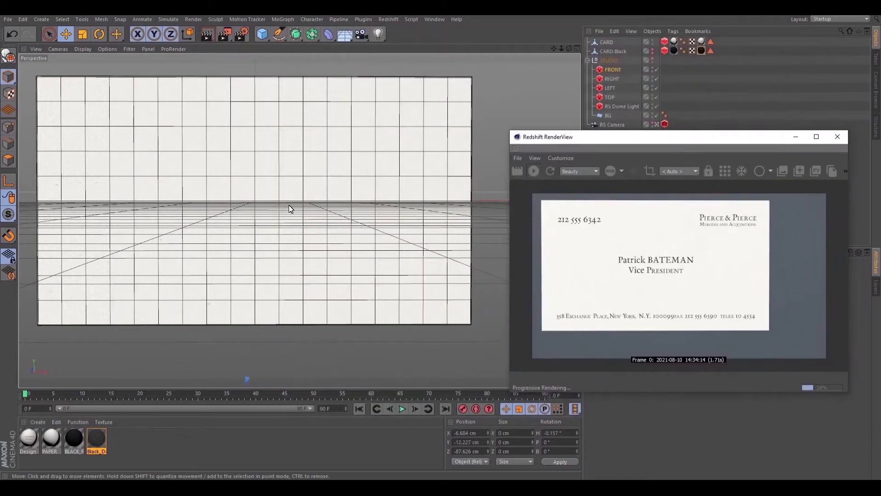
# Step: Hide the white CARD object so only the black card shows, and make the BG plane visible
pyautogui.click(652, 41)
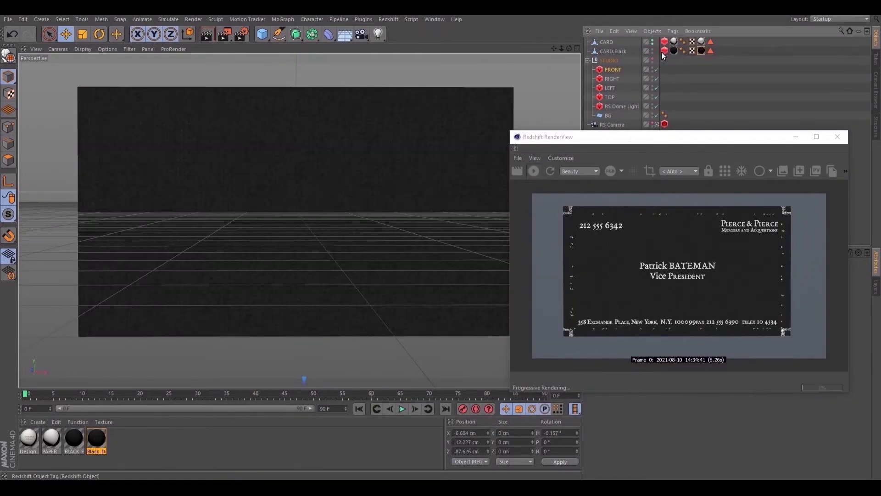
pyautogui.click(652, 41)
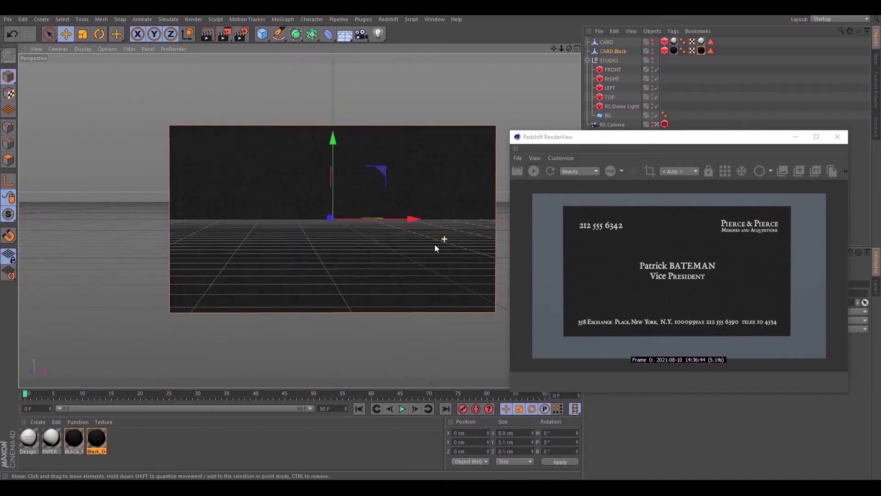
pyautogui.keyDown('alt'); pyautogui.moveTo(434, 244); pyautogui.dragTo(652, 185); pyautogui.keyUp('alt')
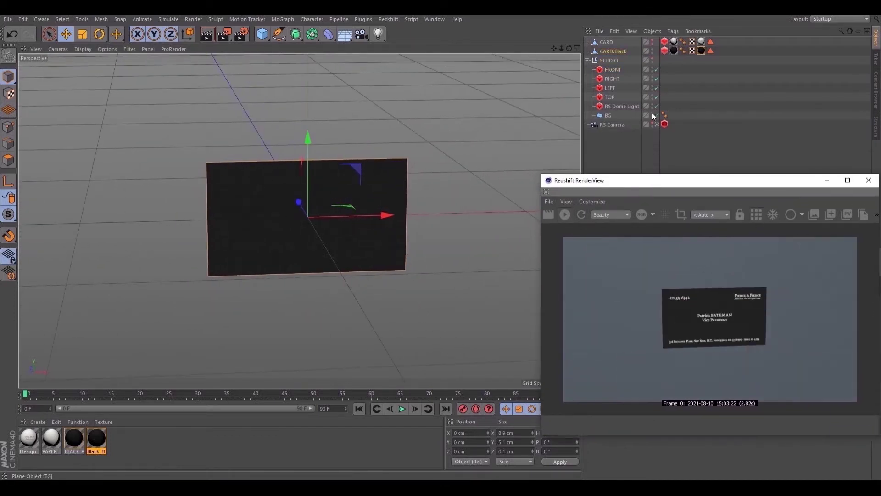
pyautogui.click(652, 113)
pyautogui.scroll(-8, 463, 148)
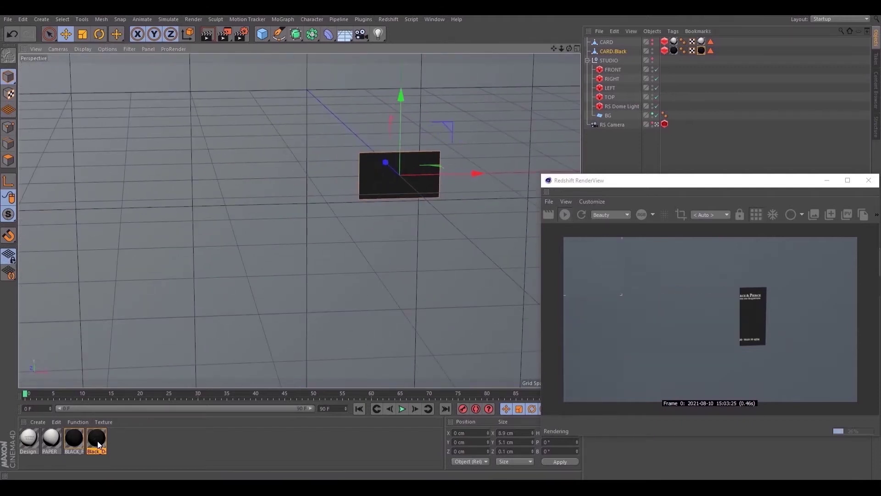
# Step: Create a new Redshift material and assign it to the BG plane in the STUDIO group
pyautogui.click(386, 19)
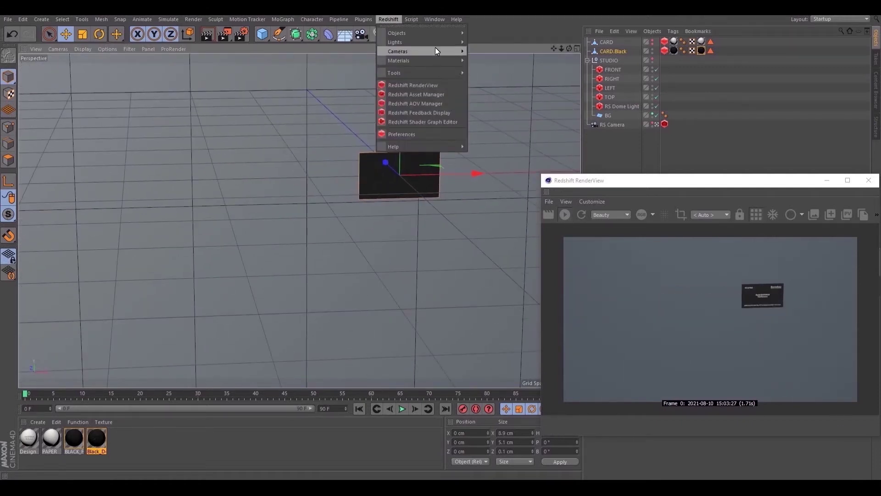
pyautogui.moveTo(437, 42)
pyautogui.moveTo(444, 59)
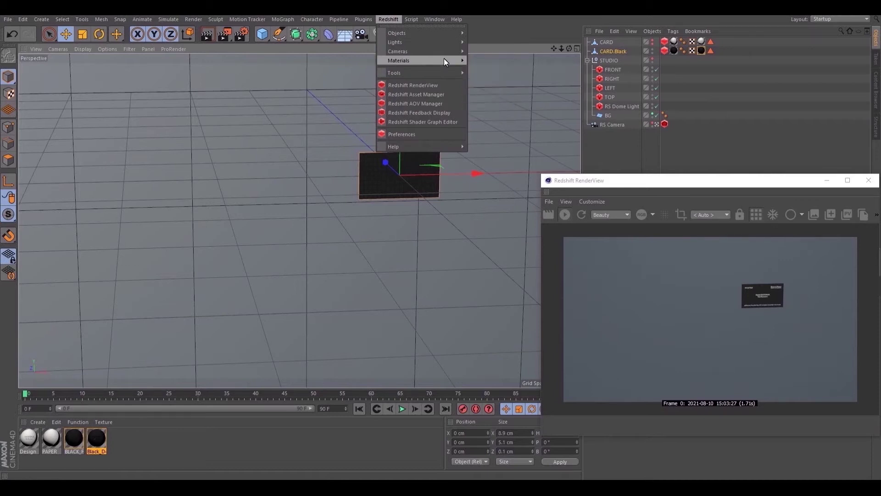
pyautogui.moveTo(482, 56)
pyautogui.click(514, 61)
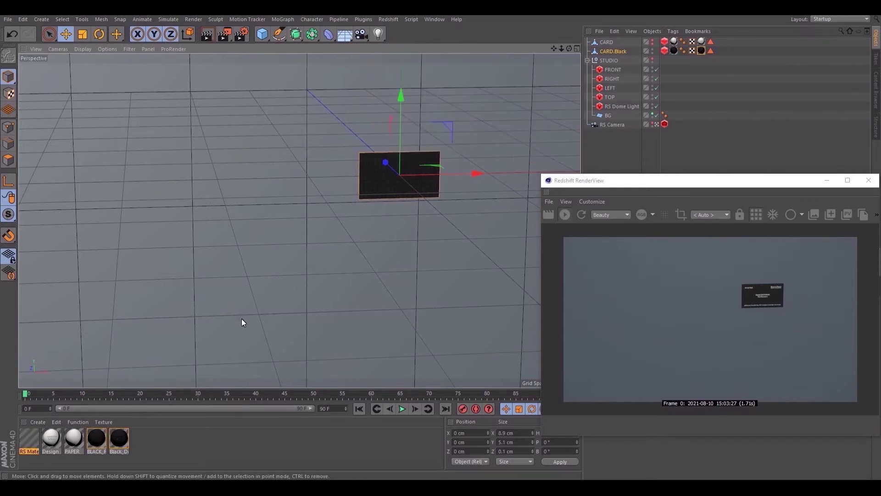
pyautogui.moveTo(31, 436); pyautogui.dragTo(336, 304)
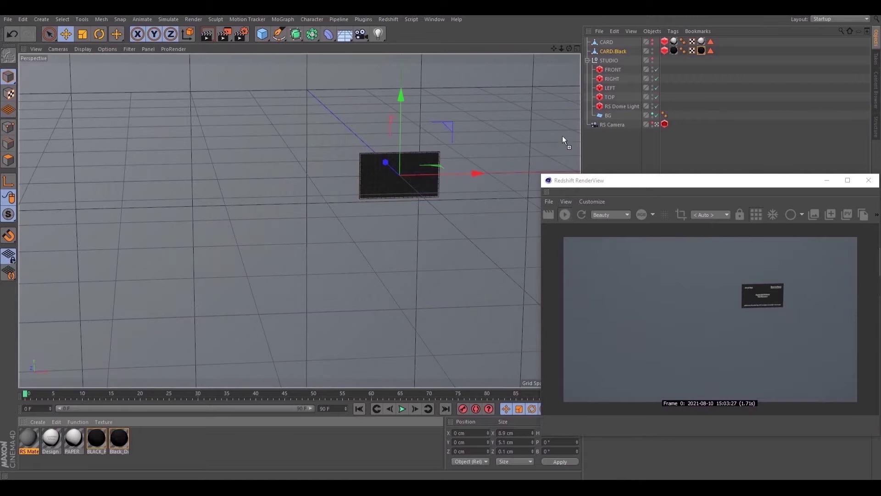
pyautogui.moveTo(602, 116); pyautogui.dragTo(606, 116)
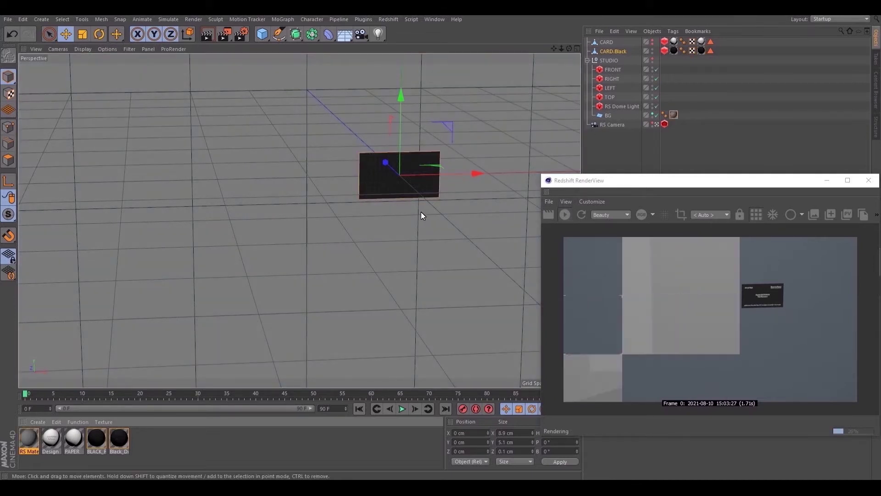
# Step: Set the new background material's diffuse color to black with a V value of 0%
pyautogui.doubleClick(28, 437)
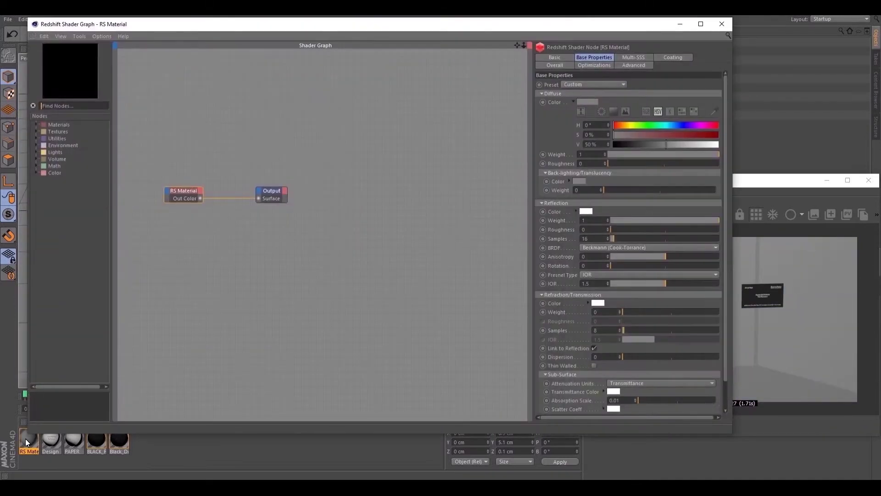
pyautogui.moveTo(666, 148); pyautogui.dragTo(613, 145)
pyautogui.moveTo(599, 31); pyautogui.dragTo(417, 37)
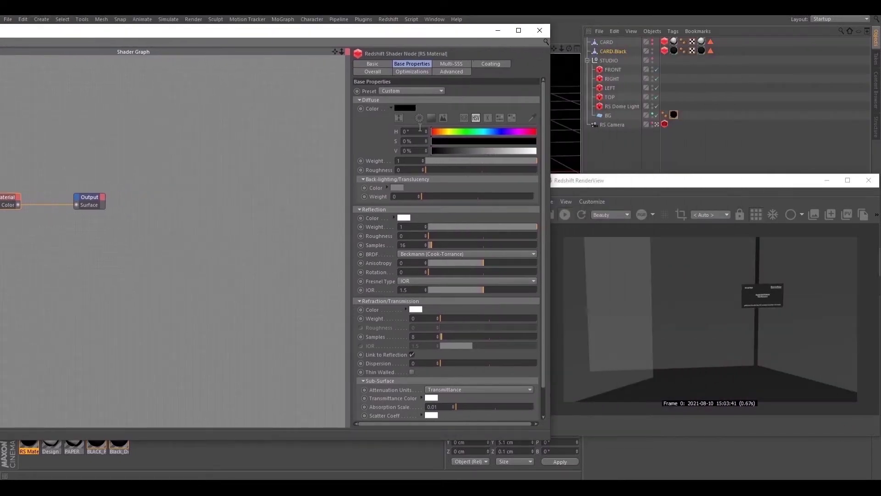
# Step: Set the background material's reflection roughness to 0.5 and reflection weight to 0.044, then close its shader graph
pyautogui.click(483, 236)
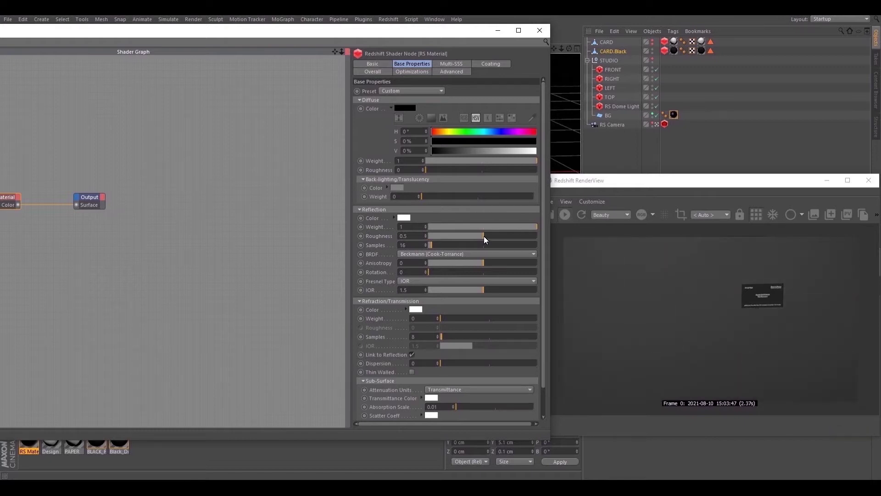
pyautogui.click(484, 227)
pyautogui.click(425, 227)
pyautogui.moveTo(425, 227); pyautogui.dragTo(436, 227)
pyautogui.moveTo(438, 227); pyautogui.dragTo(434, 227)
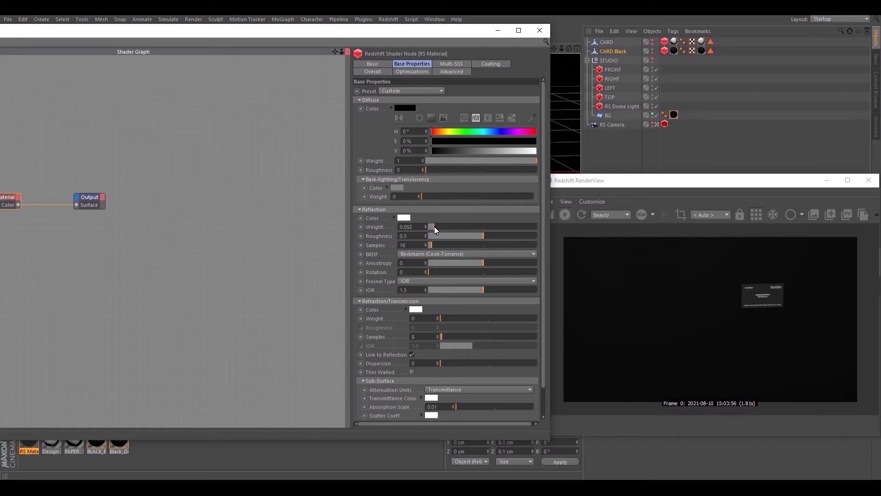
pyautogui.click(534, 32)
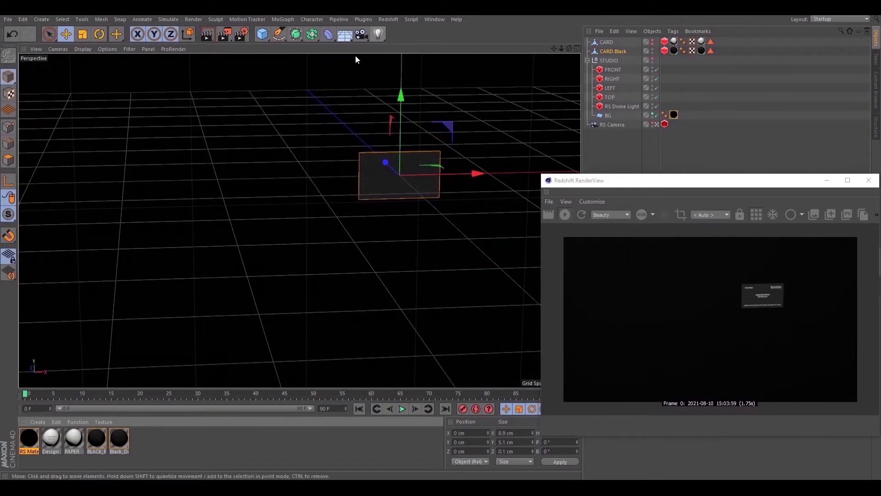
# Step: Add a cube beneath the card as a table surface, at about Y -59.4 cm and about 104 cm high
pyautogui.click(262, 34)
pyautogui.moveTo(400, 99); pyautogui.dragTo(396, 477)
pyautogui.scroll(-5, 411, 212)
pyautogui.moveTo(414, 80); pyautogui.dragTo(410, 222)
# Step: Rename the cube as TABLE and assign the black background material to it
pyautogui.doubleClick(605, 42)
pyautogui.write('TABTABL')
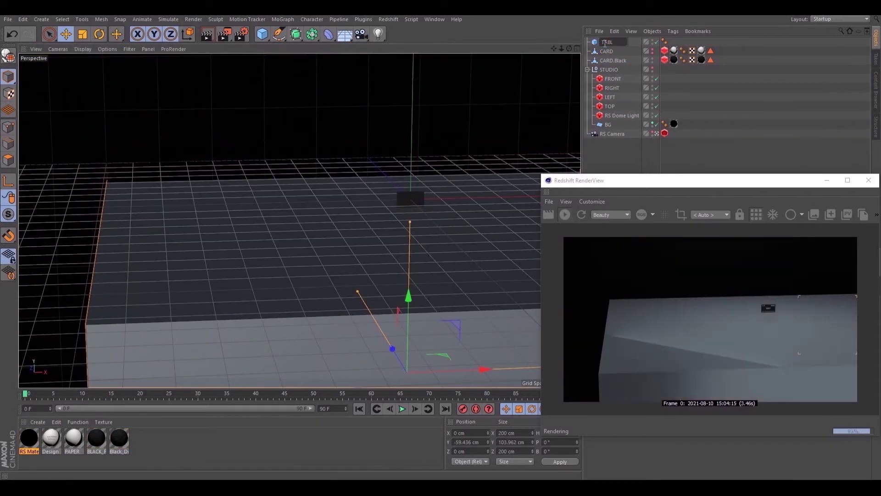
pyautogui.write('E')
pyautogui.press('Return')
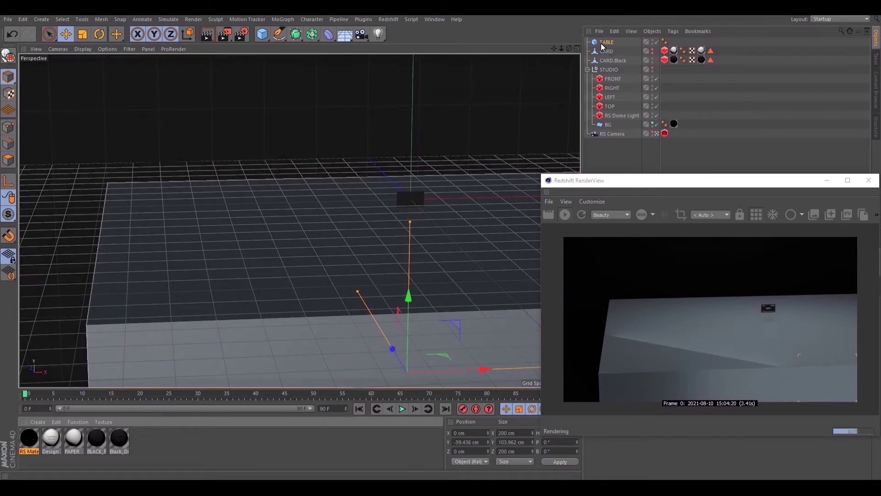
pyautogui.moveTo(601, 43); pyautogui.dragTo(602, 45)
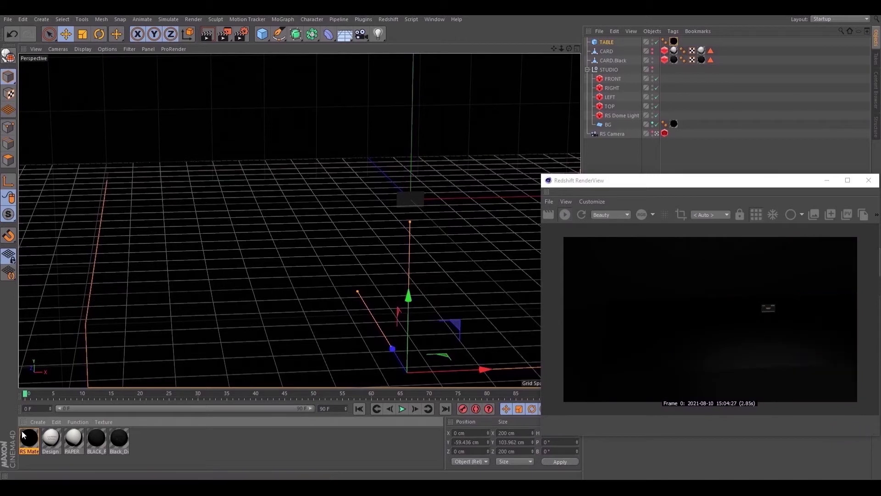
# Step: Duplicate the black background material under the name table and assign the copy to the TABLE object
pyautogui.keyDown('ctrl'); pyautogui.moveTo(33, 437); pyautogui.dragTo(34, 438); pyautogui.keyUp('ctrl')
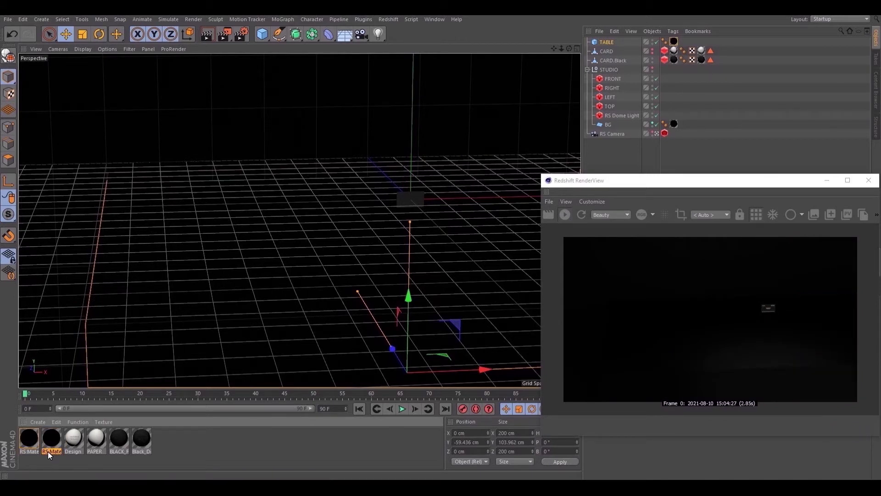
pyautogui.doubleClick(48, 452)
pyautogui.write('tab')
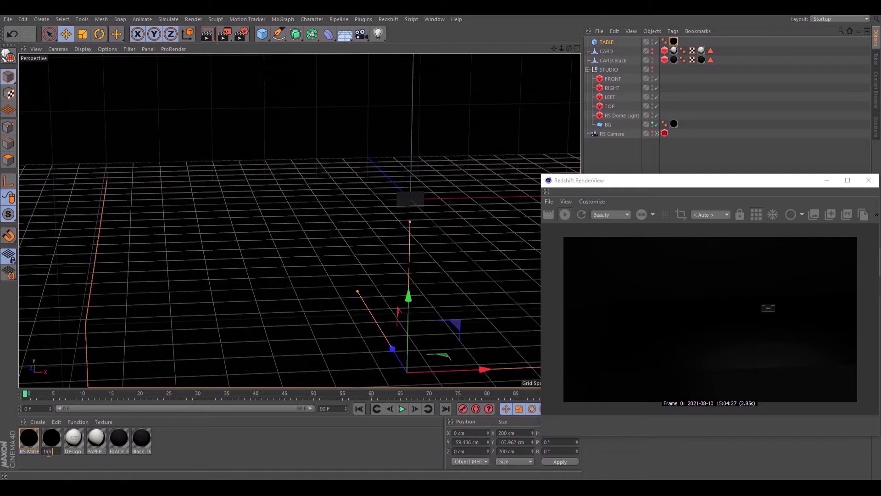
pyautogui.write('le')
pyautogui.press('Return')
pyautogui.moveTo(49, 444); pyautogui.dragTo(555, 135)
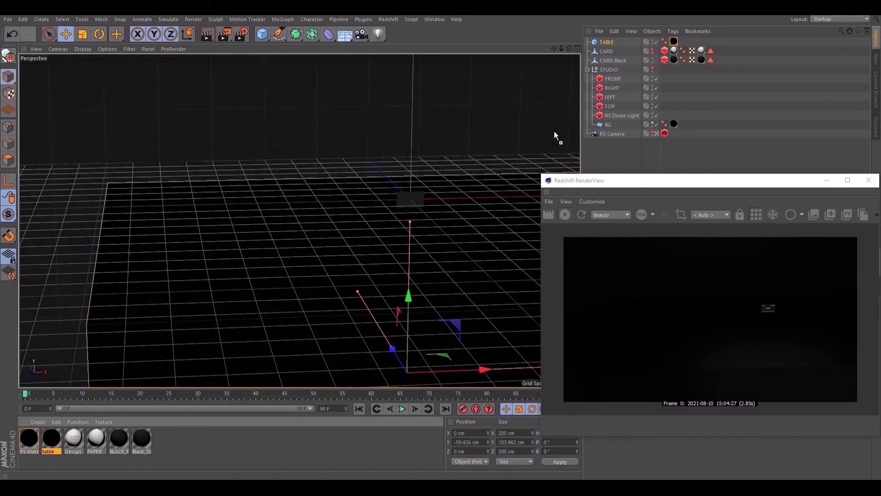
# Step: Try a reflection weight of 0.379 on the table material
pyautogui.doubleClick(50, 439)
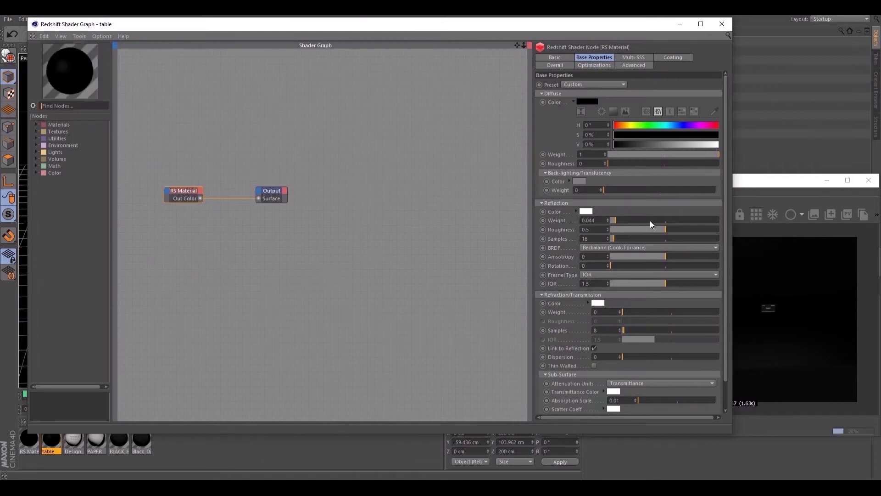
pyautogui.click(652, 221)
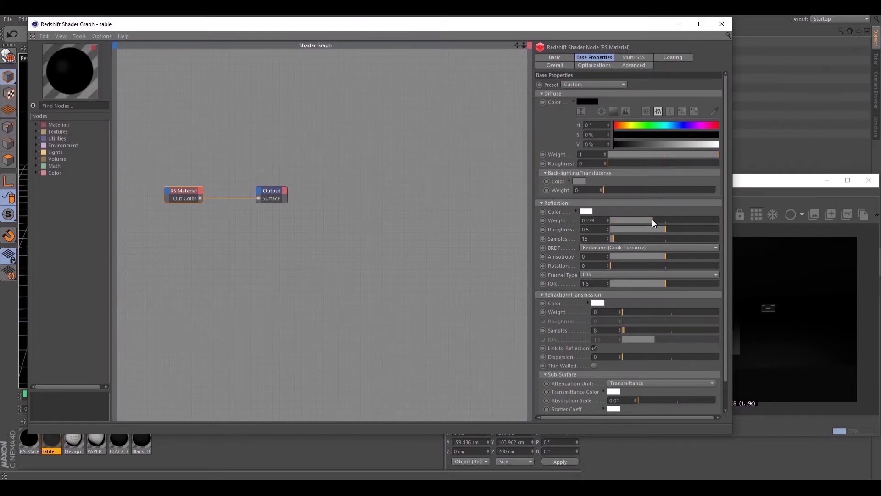
pyautogui.click(683, 24)
# Step: Increase the TABLE cube's height to about 113 cm to bring its top closer to the card, and frame the card closely
pyautogui.scroll(1, 427, 202)
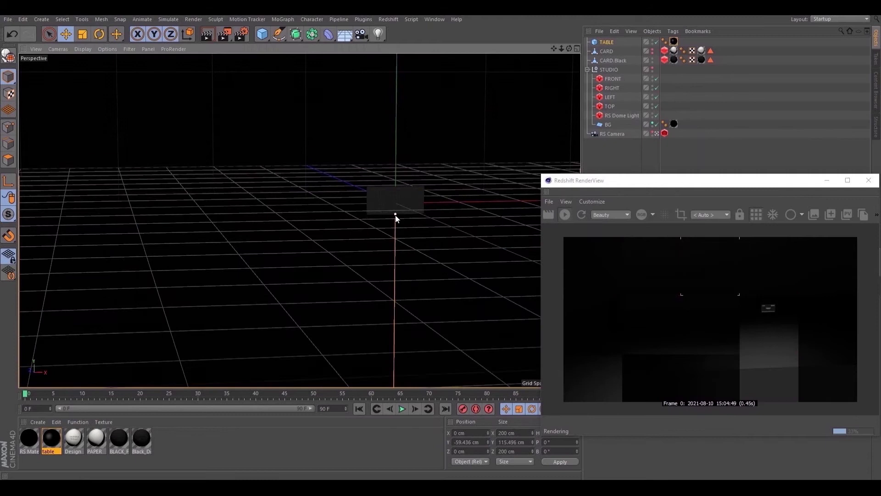
pyautogui.keyDown('alt'); pyautogui.moveTo(395, 215); pyautogui.dragTo(260, 216); pyautogui.keyUp('alt')
pyautogui.scroll(6, 260, 217)
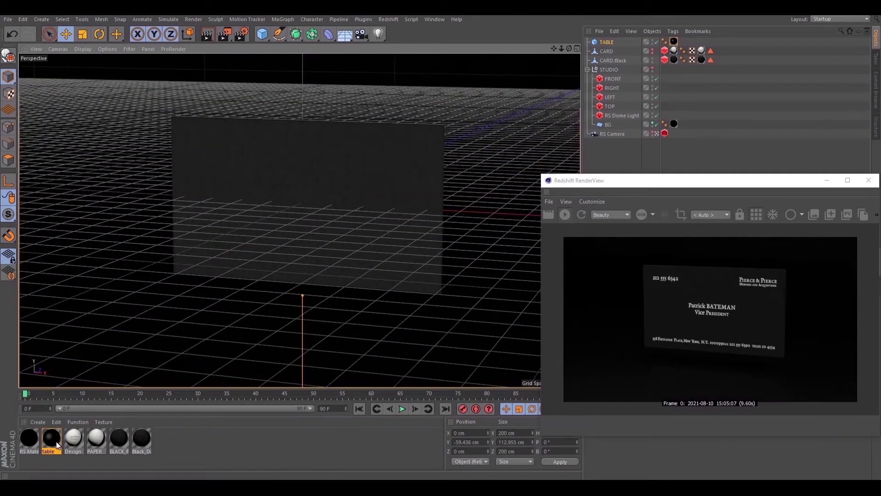
# Step: Set the table material's reflection weight to 1, with its shader graph window narrowed to leave the render view uncovered
pyautogui.doubleClick(55, 441)
pyautogui.moveTo(566, 29); pyautogui.dragTo(543, 29)
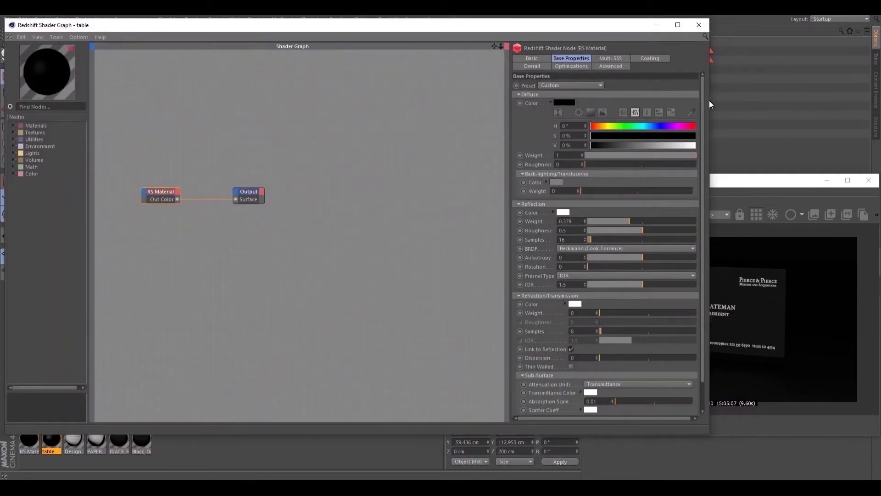
pyautogui.moveTo(709, 102); pyautogui.dragTo(496, 114)
pyautogui.moveTo(355, 132); pyautogui.dragTo(243, 156)
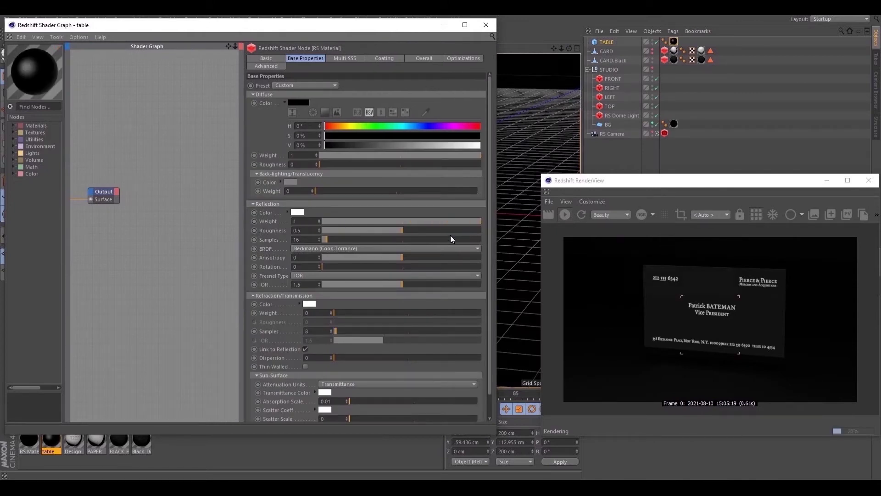
# Step: Set the table material's diffuse color value to 3% and reflection weight to 0.314, checking the render with the white card shown
pyautogui.click(755, 216)
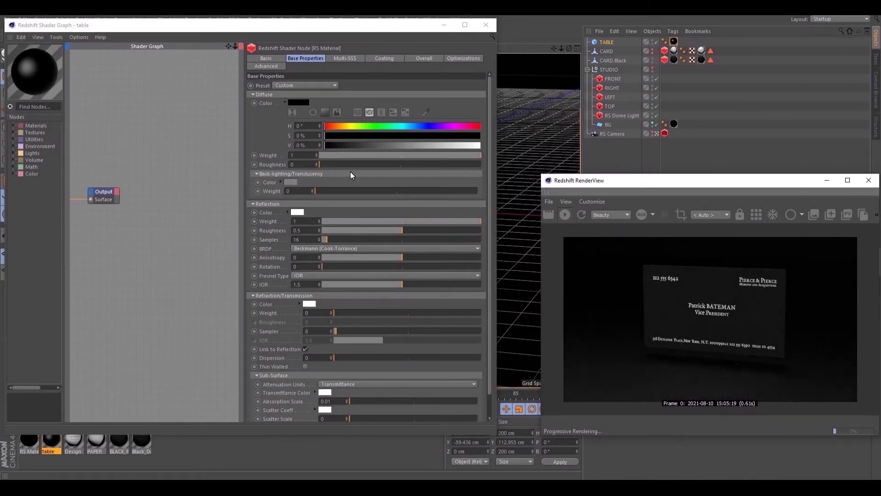
pyautogui.click(332, 145)
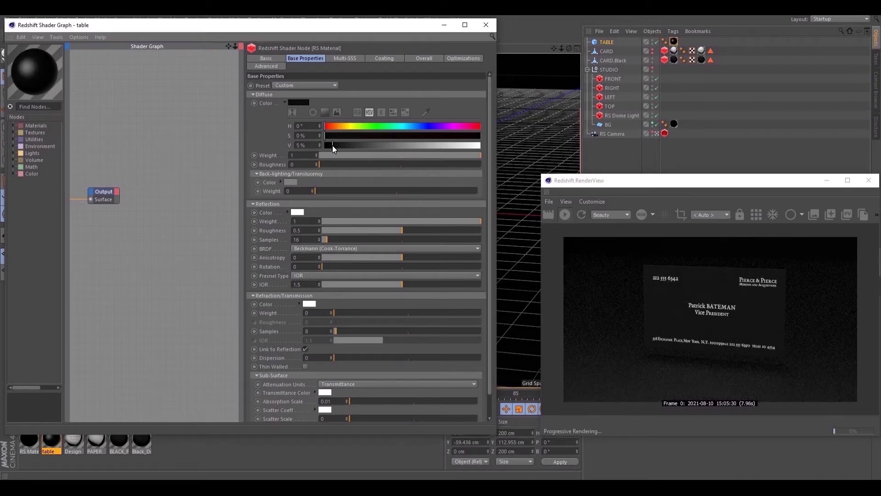
pyautogui.click(651, 50)
pyautogui.click(651, 62)
pyautogui.click(329, 145)
pyautogui.moveTo(442, 219); pyautogui.dragTo(373, 219)
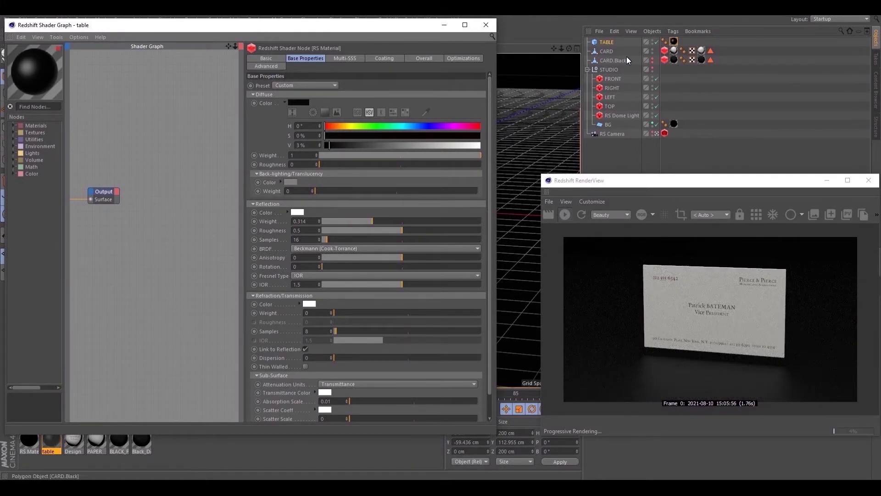
# Step: Switch back to the black card and set the table material's reflection weight to 0.4 and roughness to 0.15, then close its shader graph
pyautogui.keyDown('alt'); pyautogui.click(651, 53); pyautogui.keyUp('alt')
pyautogui.keyDown('alt'); pyautogui.click(651, 53); pyautogui.keyUp('alt')
pyautogui.keyDown('alt'); pyautogui.click(652, 61); pyautogui.keyUp('alt')
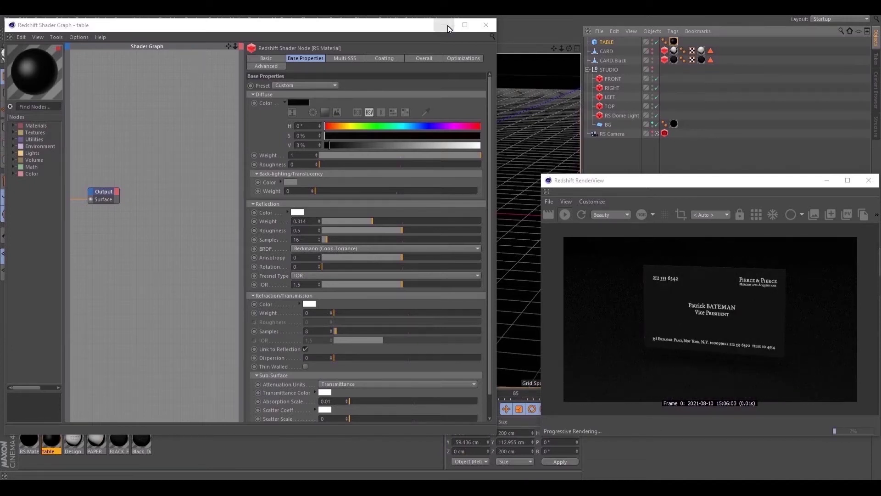
pyautogui.moveTo(442, 229); pyautogui.dragTo(352, 230)
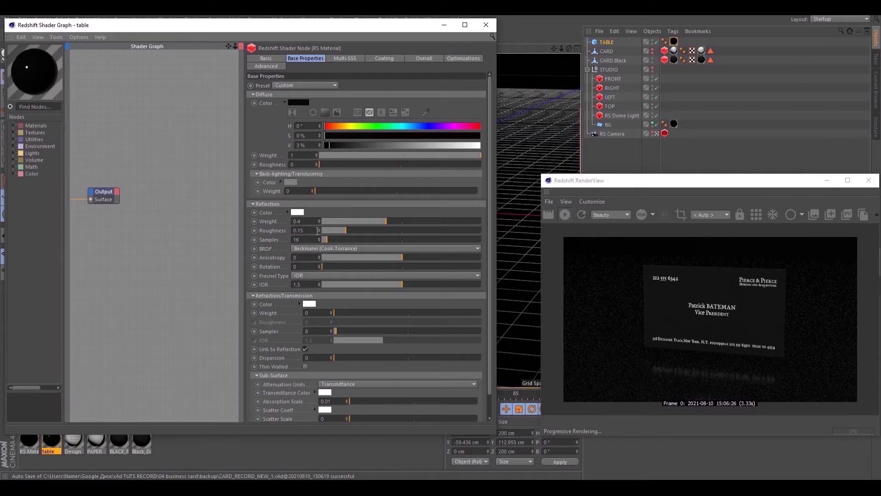
pyautogui.click(485, 25)
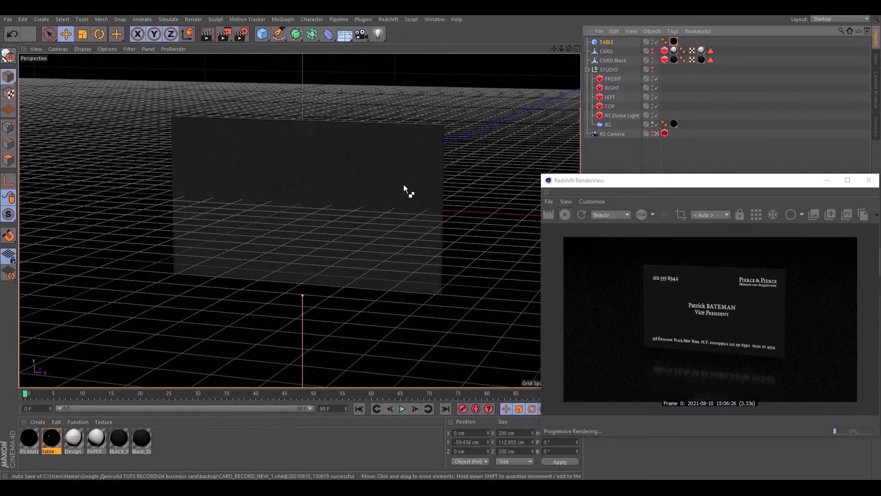
# Step: Show the white card instead of the black one and duplicate the CARD object
pyautogui.click(612, 58)
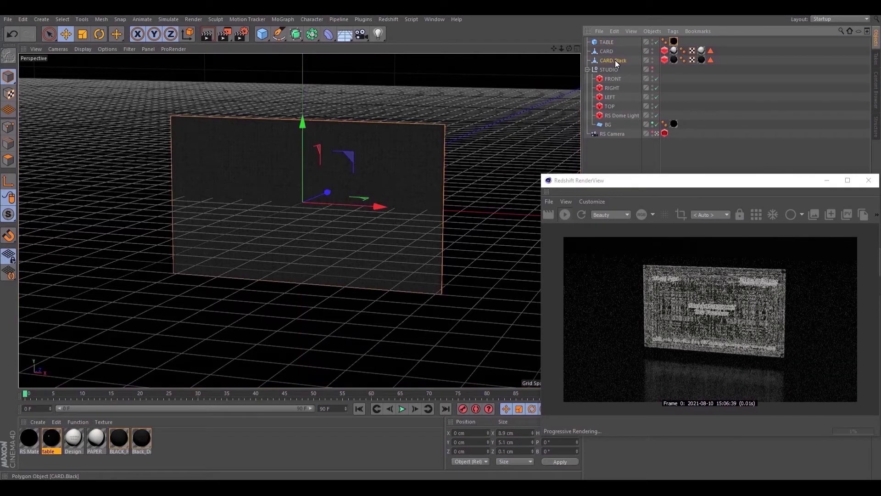
pyautogui.keyDown('alt'); pyautogui.click(652, 51); pyautogui.keyUp('alt')
pyautogui.keyDown('alt'); pyautogui.click(651, 60); pyautogui.keyUp('alt')
pyautogui.keyDown('alt'); pyautogui.click(652, 59); pyautogui.keyUp('alt')
pyautogui.keyDown('ctrl'); pyautogui.moveTo(613, 52); pyautogui.dragTo(608, 46); pyautogui.keyUp('ctrl')
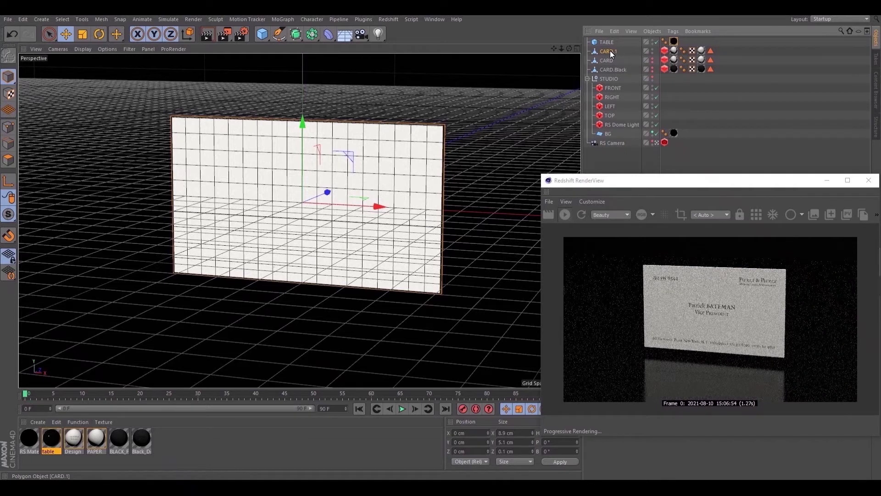
# Step: Place the duplicated card in a MoGraph Cloner set to Grid Array mode, with the render view made smaller and moved aside
pyautogui.click(282, 20)
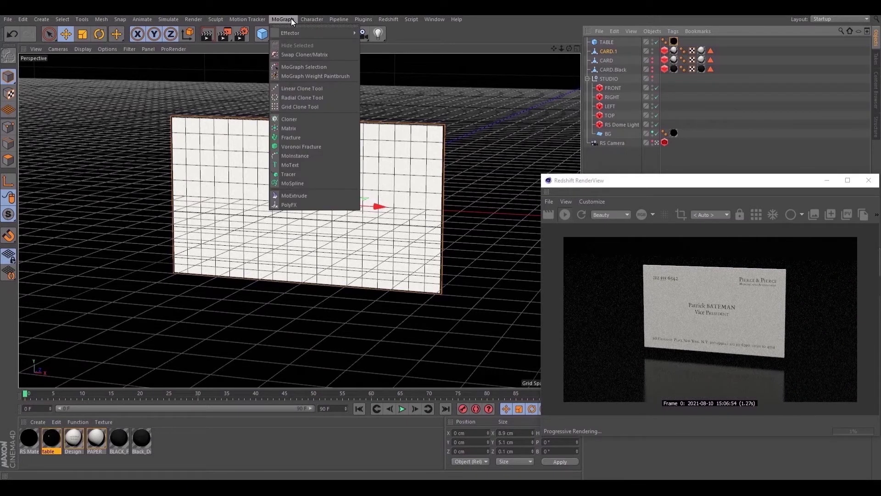
pyautogui.click(301, 120)
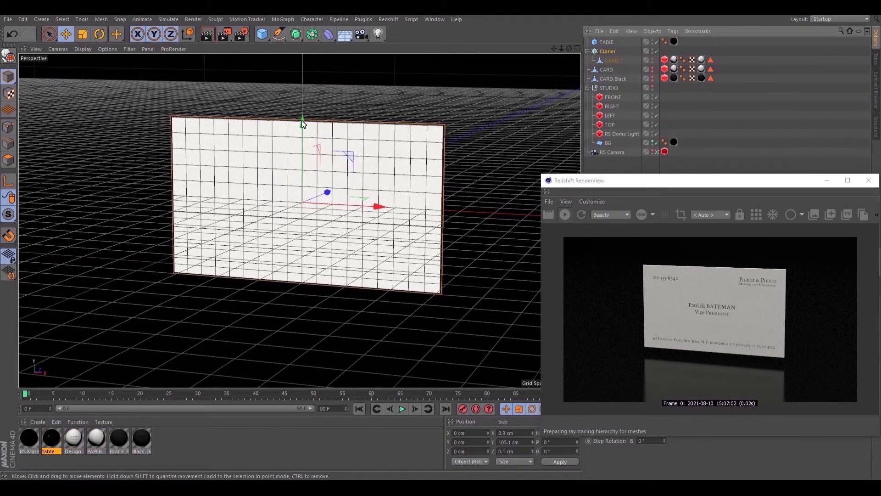
pyautogui.moveTo(541, 252); pyautogui.dragTo(649, 252)
pyautogui.moveTo(745, 180); pyautogui.dragTo(144, 206)
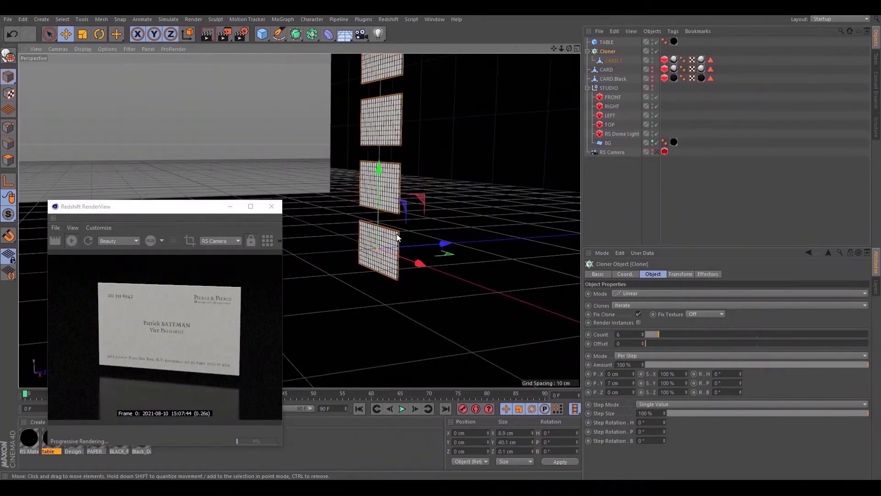
pyautogui.keyDown('alt'); pyautogui.moveTo(398, 237); pyautogui.dragTo(385, 234); pyautogui.keyUp('alt')
pyautogui.click(647, 294)
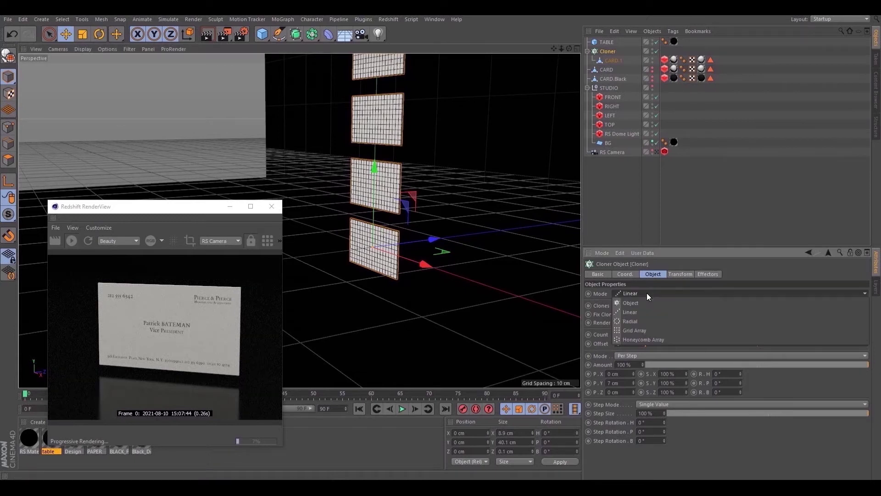
pyautogui.click(646, 330)
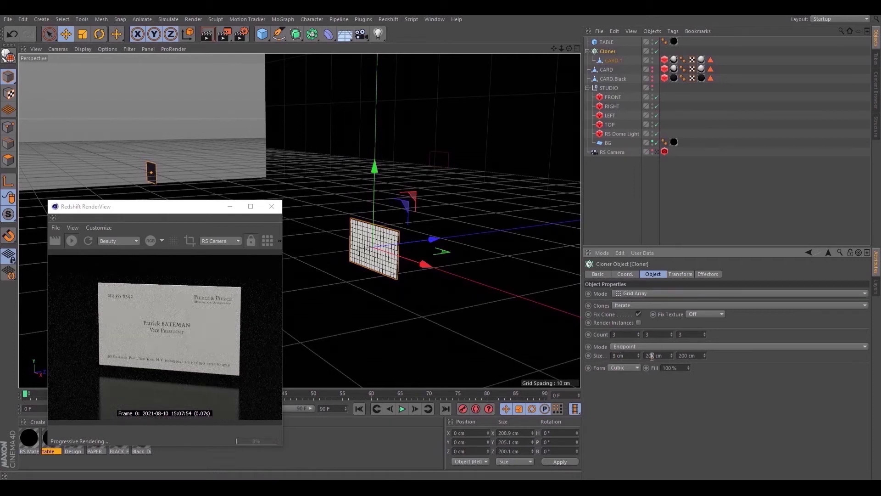
# Step: Set the cloner's grid array size to 8 cm on all three axes
pyautogui.moveTo(651, 356); pyautogui.dragTo(645, 355)
pyautogui.write('8')
pyautogui.doubleClick(687, 355)
pyautogui.write('8')
pyautogui.press('Return')
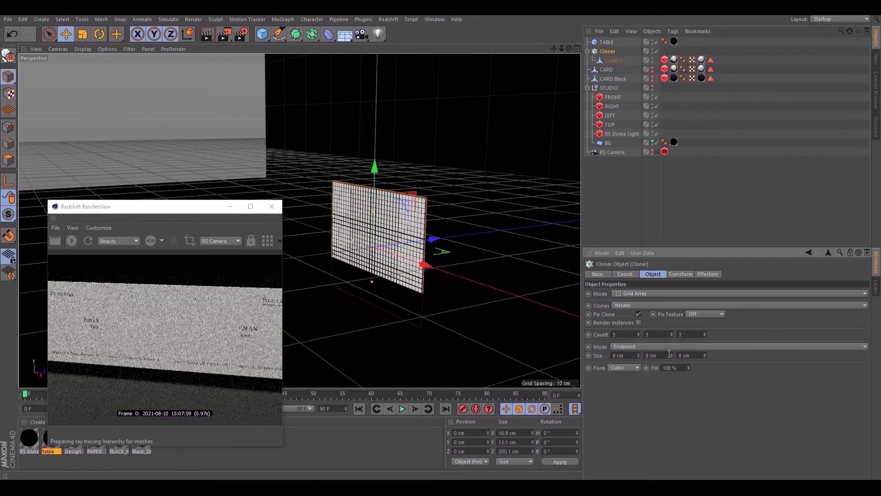
pyautogui.scroll(5, 373, 222)
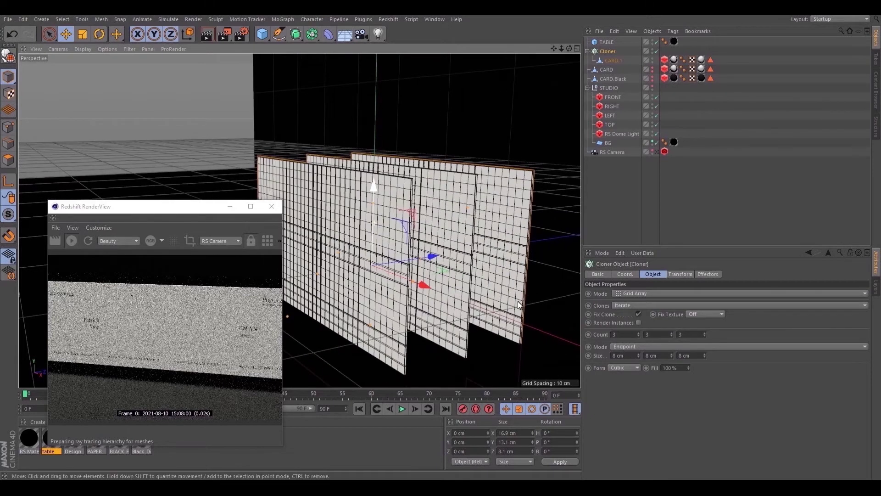
# Step: Change the cloner's spacing mode to Per-Step and set the clone counts to 1, 1 and 3
pyautogui.click(645, 345)
pyautogui.click(642, 353)
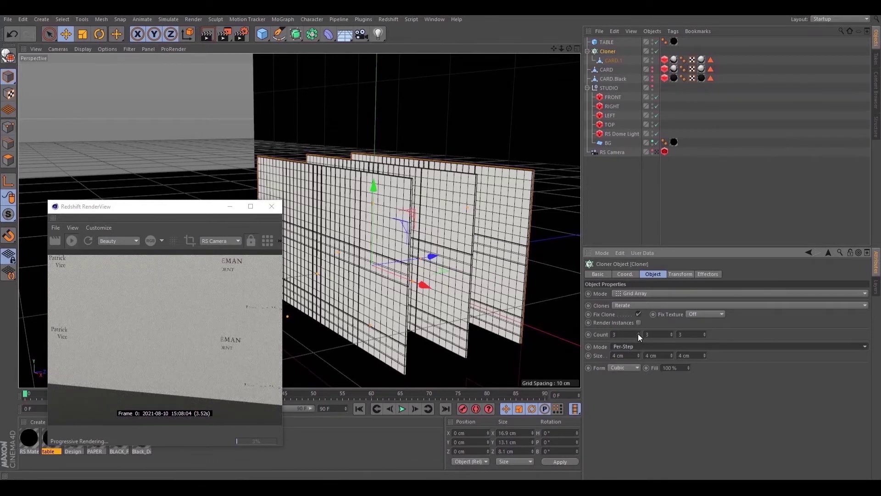
pyautogui.moveTo(638, 333); pyautogui.dragTo(648, 334)
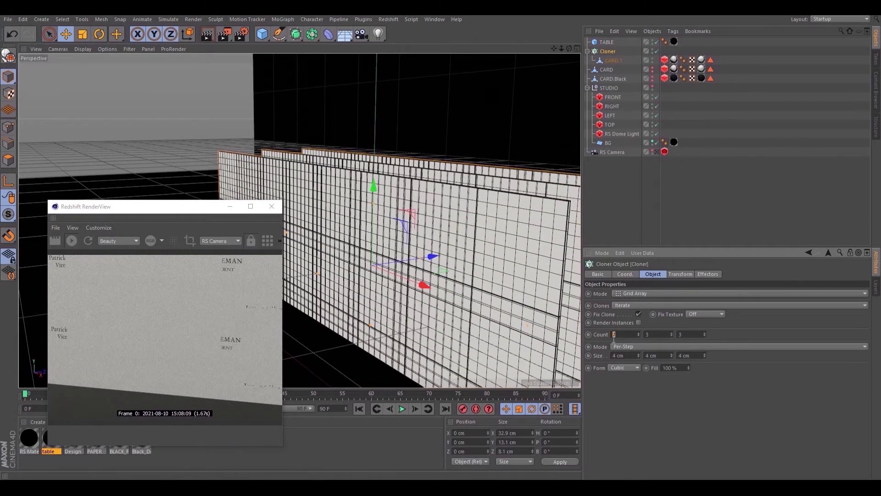
pyautogui.press('Return')
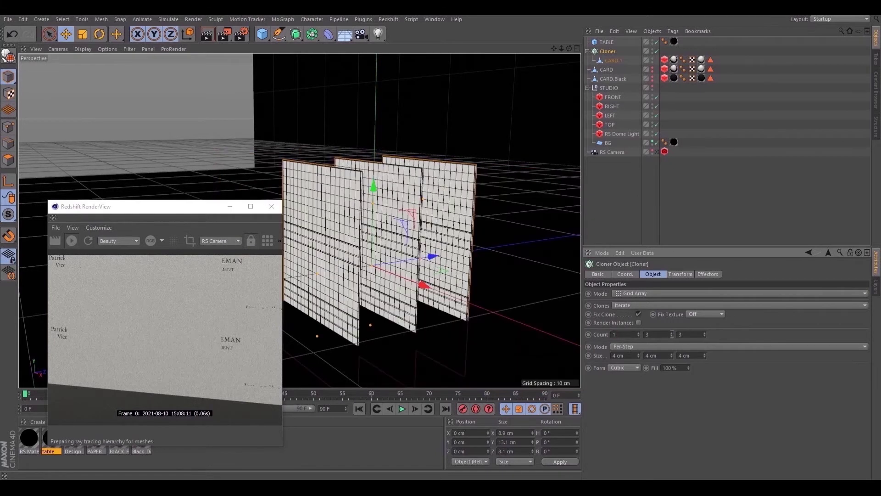
pyautogui.moveTo(671, 334); pyautogui.dragTo(675, 334)
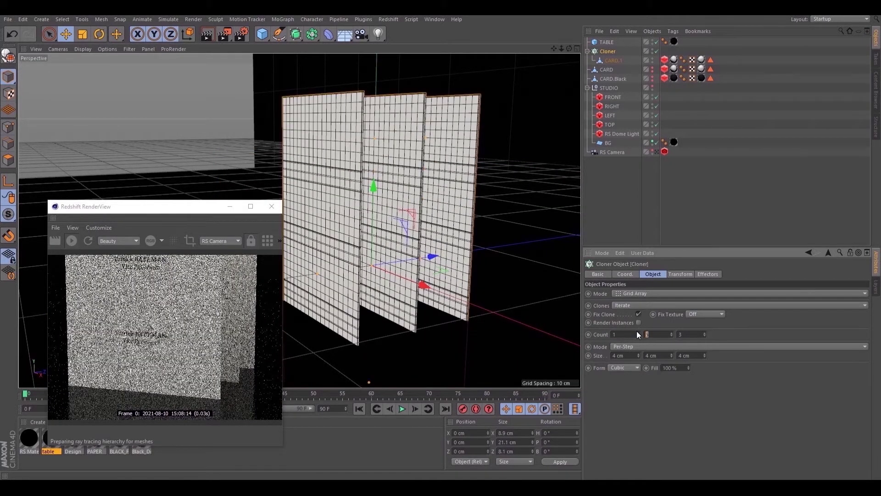
pyautogui.write('1')
pyautogui.press('Return')
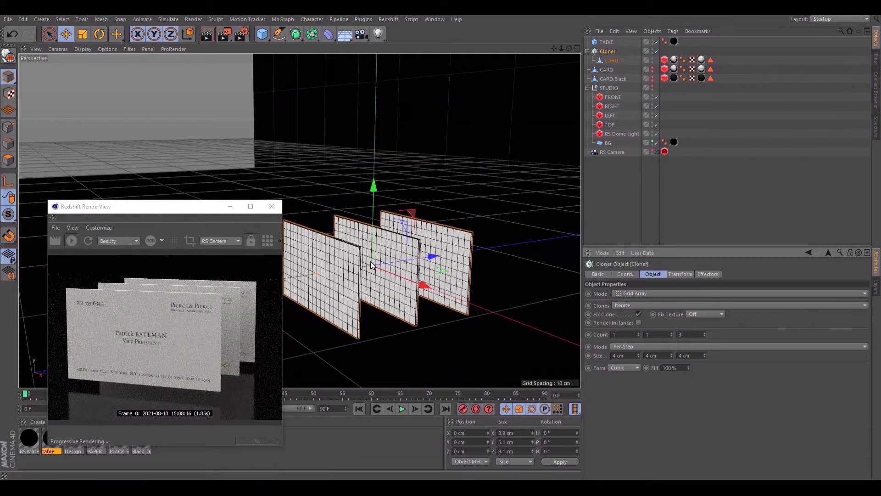
# Step: Try a per-step depth spacing of 0.15 cm between the cloned cards
pyautogui.write('8')
pyautogui.press('Return')
pyautogui.moveTo(682, 356); pyautogui.dragTo(669, 354)
pyautogui.write('0.15')
pyautogui.press('Return')
pyautogui.keyDown('alt'); pyautogui.moveTo(435, 262); pyautogui.dragTo(415, 280); pyautogui.keyUp('alt')
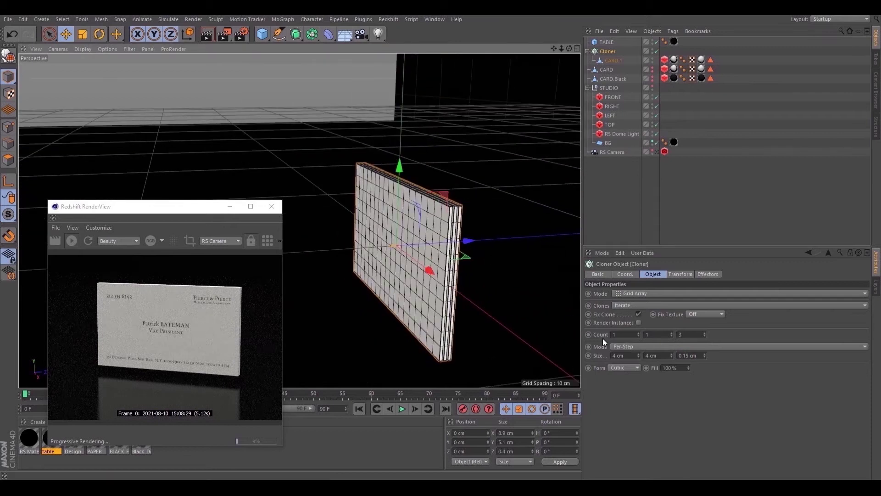
# Step: Increase the cloner's depth count to 24 and set the per-step depth spacing to 0.11 cm
pyautogui.moveTo(705, 333); pyautogui.dragTo(705, 333)
pyautogui.scroll(6, 406, 211)
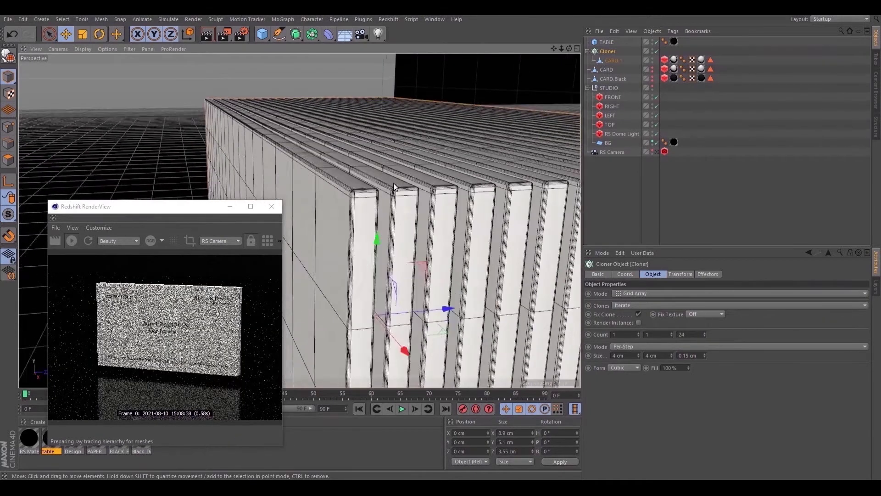
pyautogui.keyDown('alt'); pyautogui.moveTo(392, 183); pyautogui.dragTo(367, 183); pyautogui.keyUp('alt')
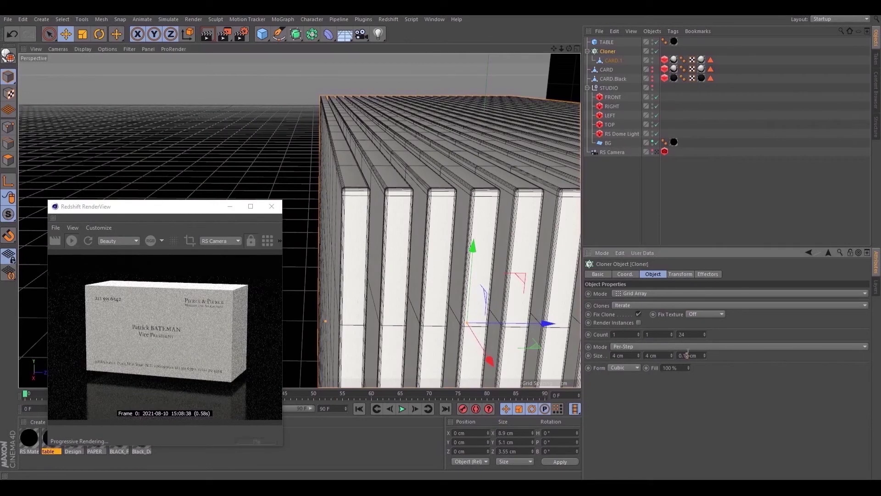
pyautogui.write('1')
pyautogui.press('Return')
pyautogui.scroll(-10, 413, 230)
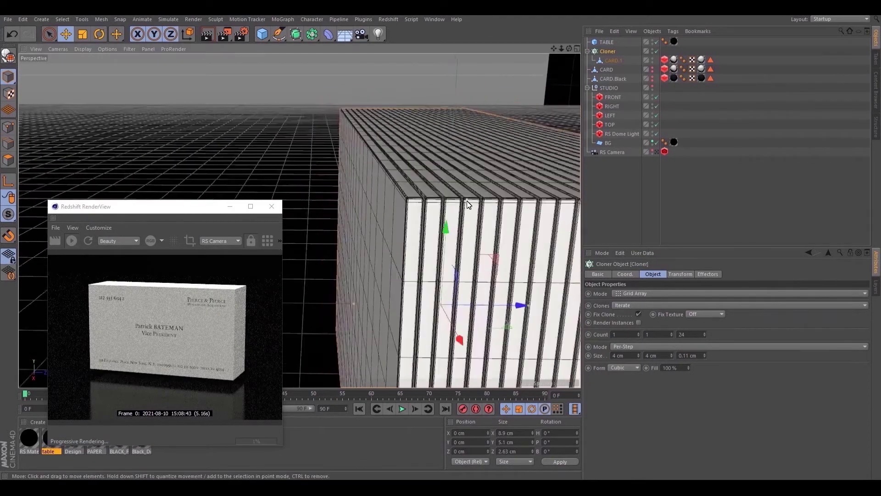
# Step: Rotate the card stack to a pitch of -90° so it lies flat, and lower it to about -1.43 cm in Y
pyautogui.click(99, 35)
pyautogui.moveTo(400, 246); pyautogui.dragTo(487, 176)
pyautogui.press('e')
pyautogui.keyDown('alt'); pyautogui.moveTo(461, 220); pyautogui.dragTo(390, 203); pyautogui.keyUp('alt')
pyautogui.moveTo(405, 296); pyautogui.dragTo(414, 283)
pyautogui.keyDown('alt'); pyautogui.moveTo(414, 283); pyautogui.dragTo(377, 230, button='middle'); pyautogui.keyUp('alt')
pyautogui.moveTo(365, 251); pyautogui.dragTo(364, 278)
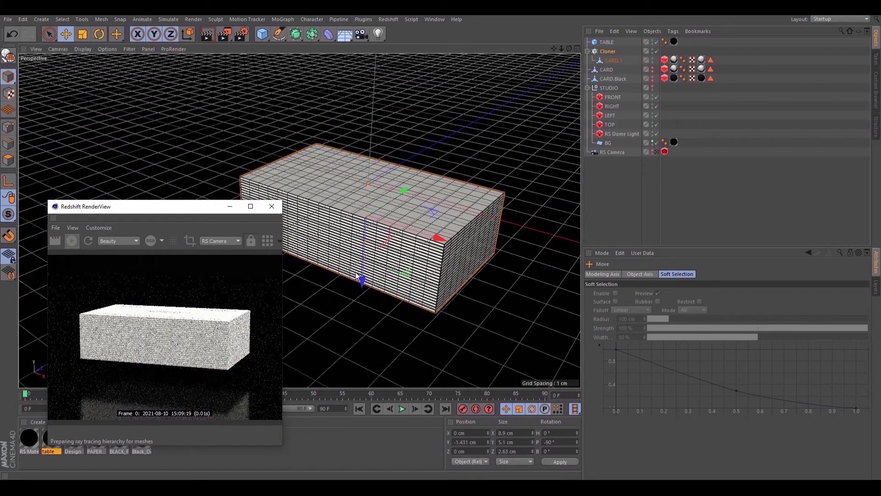
# Step: Using the front view, lower the card stack to about -1.61 cm in Y so it rests on the table
pyautogui.moveTo(360, 315)
pyautogui.keyDown('alt'); pyautogui.mouseDown()
pyautogui.moveTo(377, 285)
pyautogui.moveTo(366, 316)
pyautogui.mouseUp(); pyautogui.keyUp('alt')
pyautogui.middleClick(367, 316)
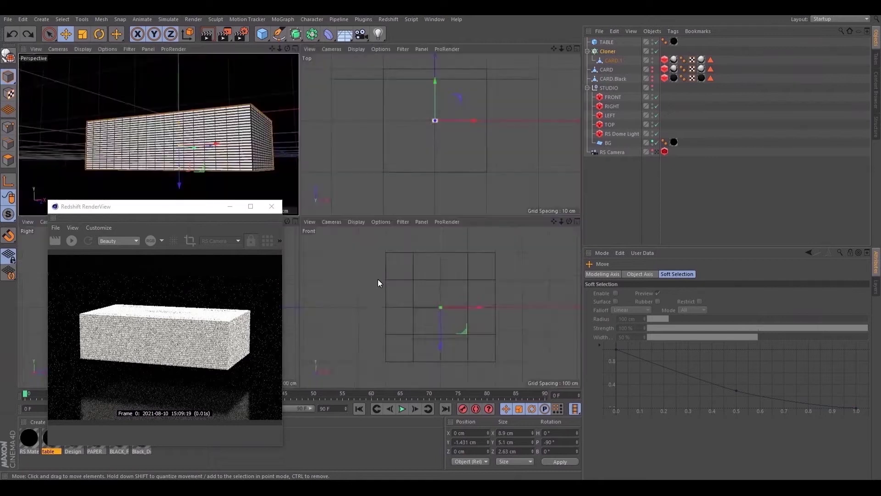
pyautogui.middleClick(367, 280)
pyautogui.keyDown('alt'); pyautogui.moveTo(304, 248); pyautogui.dragTo(428, 231, button='middle'); pyautogui.keyUp('alt')
pyautogui.scroll(8, 427, 202)
pyautogui.scroll(8, 427, 214)
pyautogui.moveTo(403, 228); pyautogui.dragTo(401, 241)
pyautogui.middleClick(400, 241)
pyautogui.middleClick(225, 149)
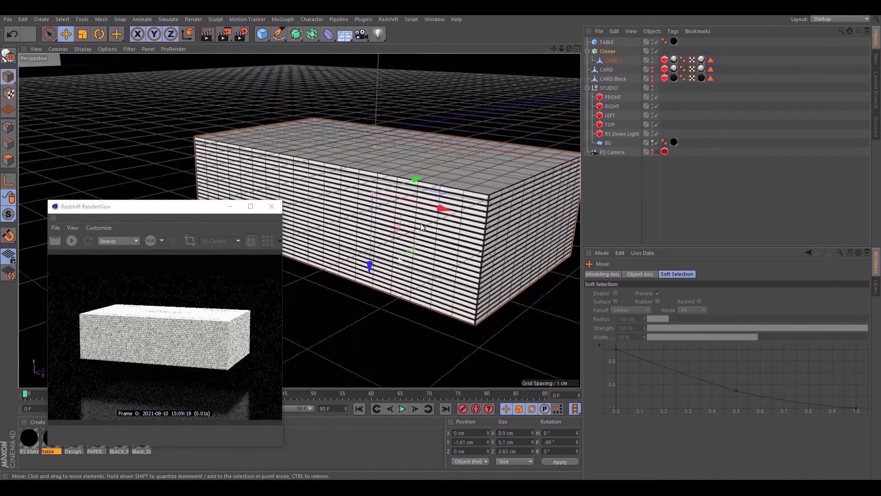
# Step: Duplicate the card stack about 9 cm along negative X and rotate the copy to a bank of -90°
pyautogui.scroll(-3, 321, 207)
pyautogui.click(608, 51)
pyautogui.scroll(2, 398, 188)
pyautogui.keyDown('alt'); pyautogui.moveTo(398, 188); pyautogui.dragTo(399, 233); pyautogui.keyUp('alt')
pyautogui.scroll(-3, 375, 162)
pyautogui.keyDown('alt'); pyautogui.moveTo(399, 233); pyautogui.dragTo(424, 252, button='middle'); pyautogui.keyUp('alt')
pyautogui.keyDown('ctrl'); pyautogui.moveTo(468, 280); pyautogui.dragTo(376, 260); pyautogui.keyUp('ctrl')
pyautogui.click(98, 35)
pyautogui.keyDown('shift'); pyautogui.moveTo(315, 247); pyautogui.dragTo(354, 212); pyautogui.keyUp('shift')
pyautogui.press('e')
# Step: Close the render view and, in the top view, align the copied stack beside the original at about X -7.06 cm, Z 1.91 cm
pyautogui.press('F2')
pyautogui.click(269, 208)
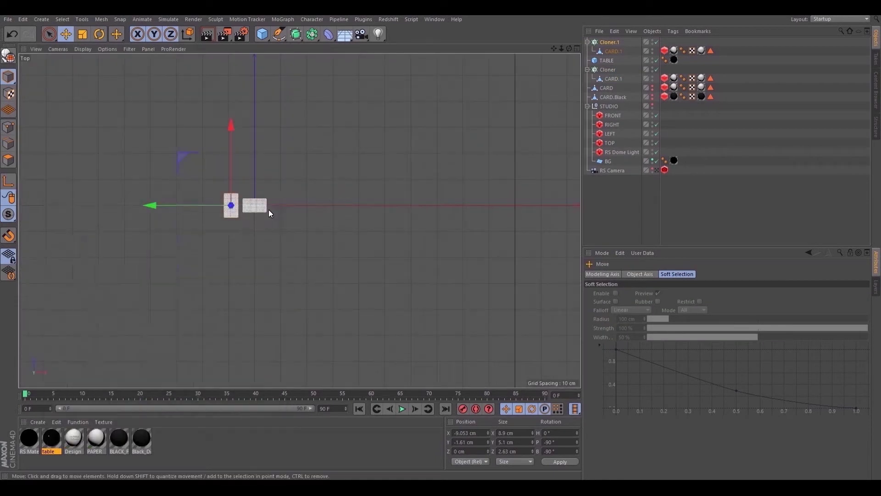
pyautogui.scroll(6, 236, 205)
pyautogui.keyDown('alt'); pyautogui.moveTo(237, 205); pyautogui.dragTo(339, 272, button='middle'); pyautogui.keyUp('alt')
pyautogui.moveTo(250, 231); pyautogui.dragTo(282, 199)
pyautogui.scroll(6, 355, 300)
pyautogui.keyDown('alt'); pyautogui.moveTo(371, 315); pyautogui.dragTo(360, 308, button='middle'); pyautogui.keyUp('alt')
pyautogui.moveTo(289, 78); pyautogui.dragTo(286, 81)
pyautogui.moveTo(243, 164); pyautogui.dragTo(249, 165)
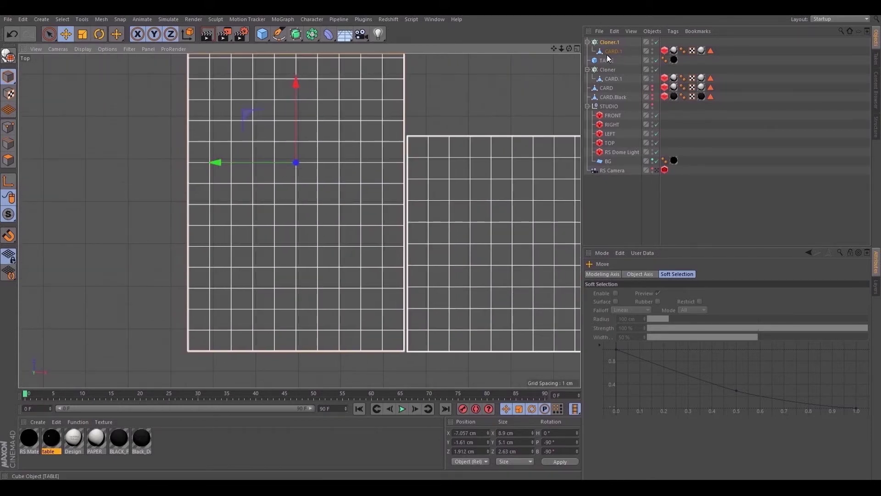
# Step: Replace the white card inside the duplicated cloner with a copy of CARD.Black
pyautogui.moveTo(612, 97); pyautogui.dragTo(608, 46)
pyautogui.click(616, 61)
pyautogui.press('Delete')
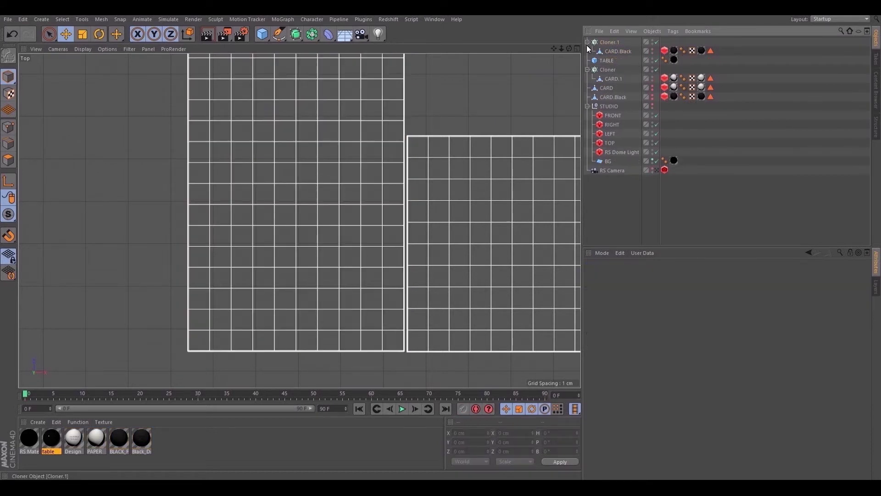
# Step: Rename the original cloner white and the duplicated cloner black
pyautogui.scroll(-6, 451, 133)
pyautogui.keyDown('alt'); pyautogui.moveTo(467, 142); pyautogui.dragTo(365, 197, button='middle'); pyautogui.keyUp('alt')
pyautogui.click(587, 70)
pyautogui.doubleClick(609, 69)
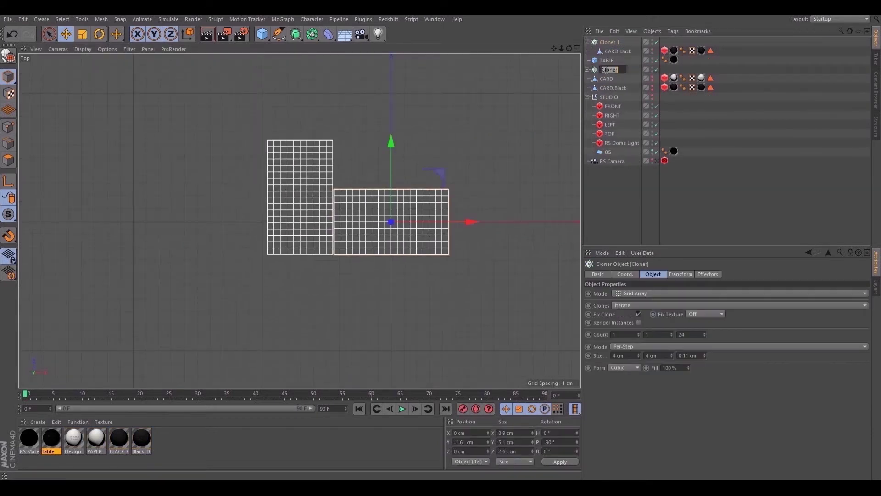
pyautogui.press('Return')
pyautogui.click(587, 42)
pyautogui.doubleClick(606, 42)
pyautogui.write('black')
pyautogui.press('Return')
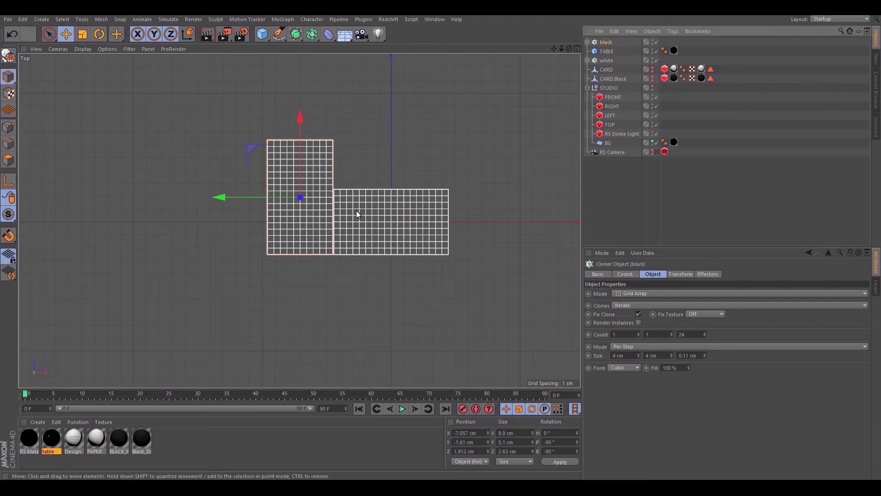
# Step: Duplicate the black card stack and place the copy behind the white stack
pyautogui.keyDown('alt'); pyautogui.moveTo(268, 123); pyautogui.dragTo(311, 147, button='right'); pyautogui.keyUp('alt')
pyautogui.moveTo(306, 131); pyautogui.dragTo(306, 188)
pyautogui.keyDown('ctrl'); pyautogui.moveTo(256, 216); pyautogui.dragTo(332, 84); pyautogui.keyUp('ctrl')
# Step: Duplicate the white card stack and align the copy behind the original black stack
pyautogui.click(606, 70)
pyautogui.keyDown('ctrl'); pyautogui.moveTo(454, 195); pyautogui.dragTo(321, 118); pyautogui.keyUp('ctrl')
pyautogui.keyDown('alt'); pyautogui.moveTo(325, 177); pyautogui.dragTo(413, 177, button='right'); pyautogui.keyUp('alt')
pyautogui.moveTo(177, 93); pyautogui.dragTo(186, 97)
# Step: Fine-tune the copied black stack to about X -1.9 cm, Z 7.05 cm and return to a free perspective view of all stacks
pyautogui.click(608, 51)
pyautogui.keyDown('alt'); pyautogui.moveTo(504, 74); pyautogui.dragTo(293, 138, button='middle'); pyautogui.keyUp('alt')
pyautogui.moveTo(296, 81); pyautogui.dragTo(300, 80)
pyautogui.press('F1')
pyautogui.keyDown('alt'); pyautogui.moveTo(442, 213); pyautogui.dragTo(356, 186, button='middle'); pyautogui.keyUp('alt')
pyautogui.click(656, 170)
pyautogui.keyDown('alt'); pyautogui.moveTo(308, 204); pyautogui.dragTo(288, 188); pyautogui.keyUp('alt')
pyautogui.keyDown('alt'); pyautogui.moveTo(288, 189); pyautogui.dragTo(318, 175, button='middle'); pyautogui.keyUp('alt')
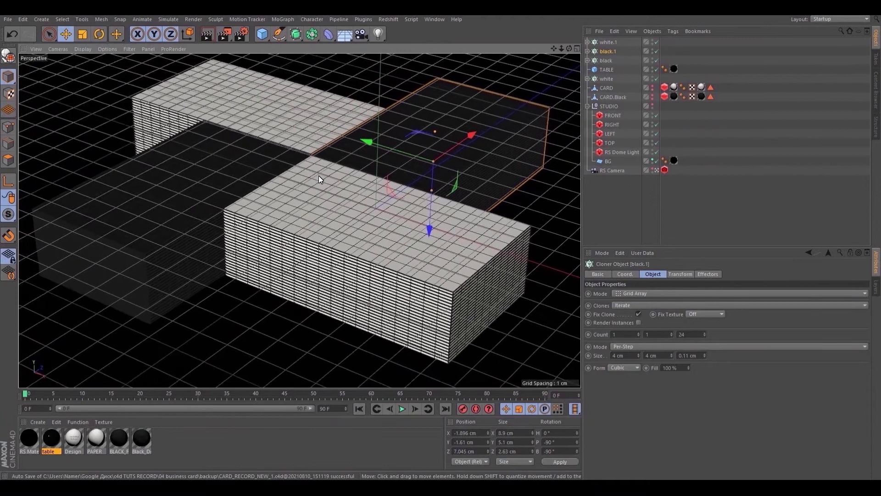
# Step: Copy the white card out of the white cloner as a separate object and move it in front of the stack
pyautogui.click(588, 79)
pyautogui.click(612, 89)
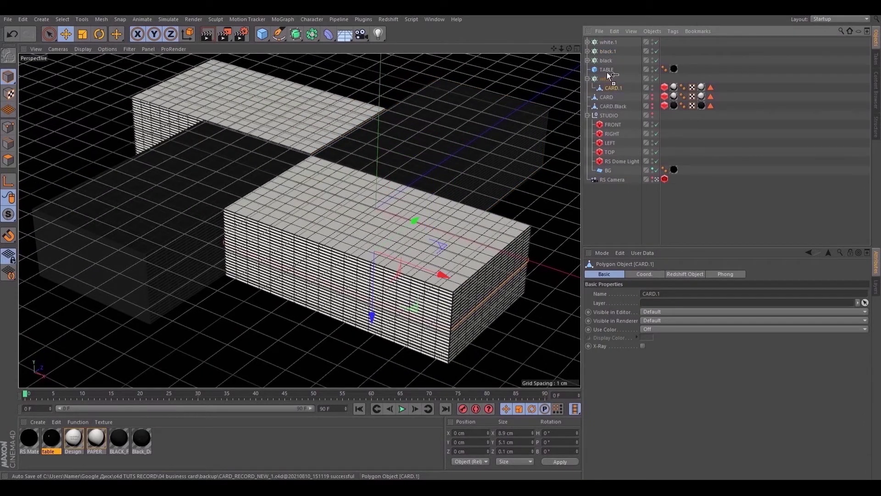
pyautogui.moveTo(607, 72); pyautogui.dragTo(607, 74)
pyautogui.moveTo(416, 222); pyautogui.dragTo(325, 288)
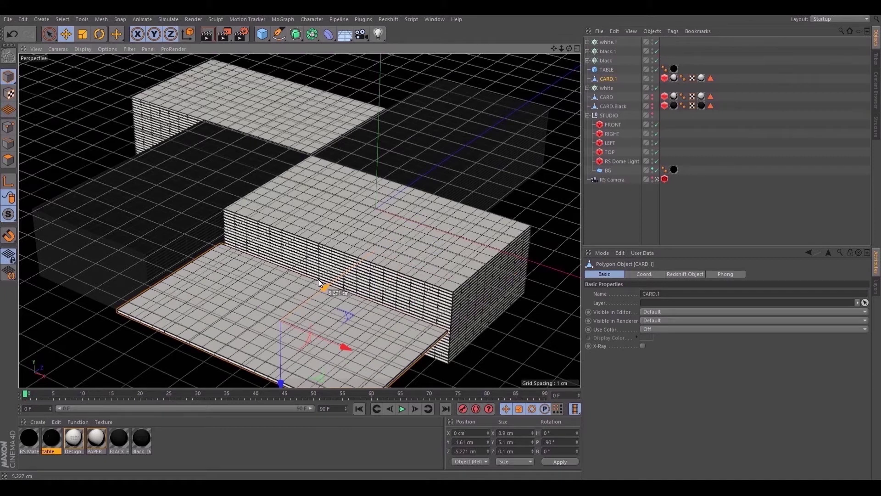
# Step: Tilt the loose white card to about -64.5° pitch and lean it against the stack at about Y -0.99 cm, Z -7.95 cm
pyautogui.click(99, 36)
pyautogui.moveTo(272, 346); pyautogui.dragTo(280, 350)
pyautogui.press('w')
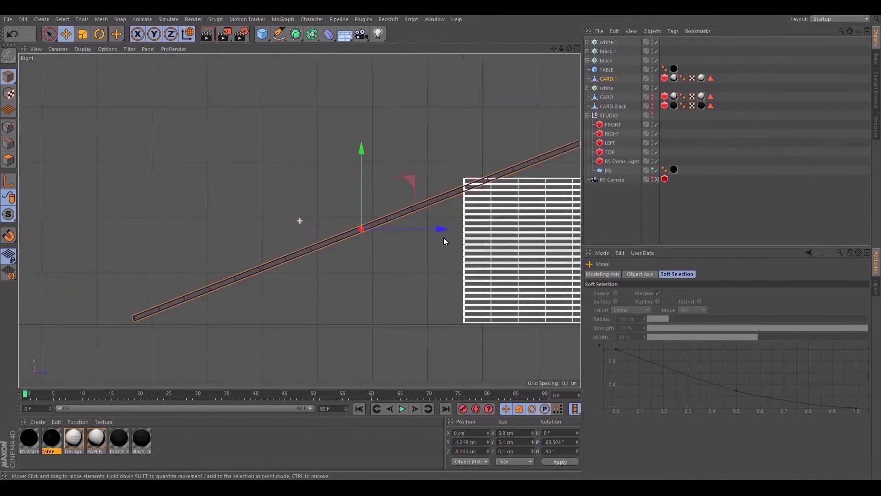
pyautogui.moveTo(327, 147); pyautogui.dragTo(327, 132)
pyautogui.press('r')
pyautogui.moveTo(277, 209); pyautogui.dragTo(278, 213)
pyautogui.press('e')
pyautogui.scroll(2, 195, 332)
pyautogui.moveTo(413, 87); pyautogui.dragTo(413, 83)
pyautogui.keyDown('alt'); pyautogui.moveTo(355, 253); pyautogui.dragTo(353, 240, button='middle'); pyautogui.keyUp('alt')
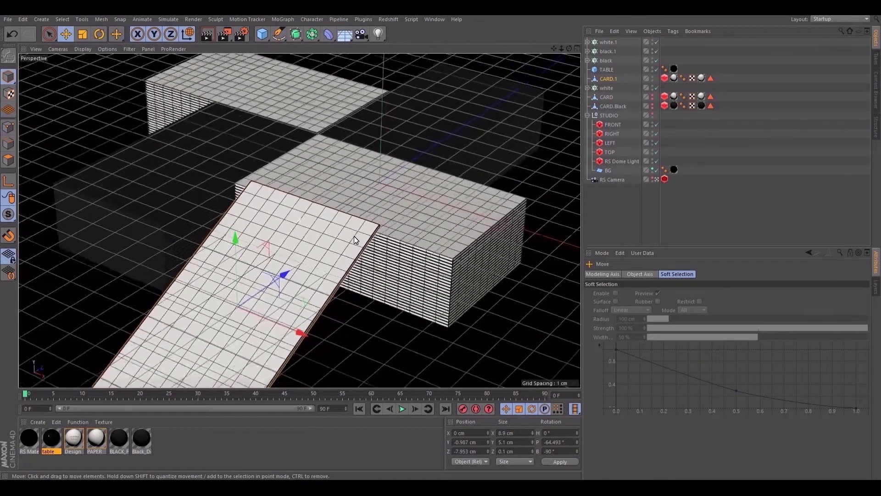
pyautogui.scroll(1, 354, 240)
# Step: Open the Redshift RenderView, start the interactive render and check the card layout from a higher angle
pyautogui.click(393, 21)
pyautogui.click(414, 84)
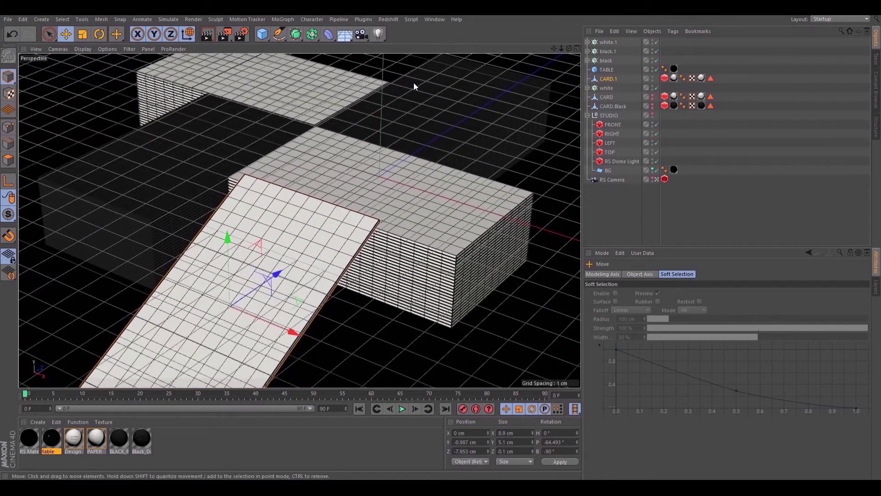
pyautogui.click(74, 243)
pyautogui.moveTo(152, 206); pyautogui.dragTo(173, 118)
pyautogui.moveTo(303, 355); pyautogui.dragTo(417, 390)
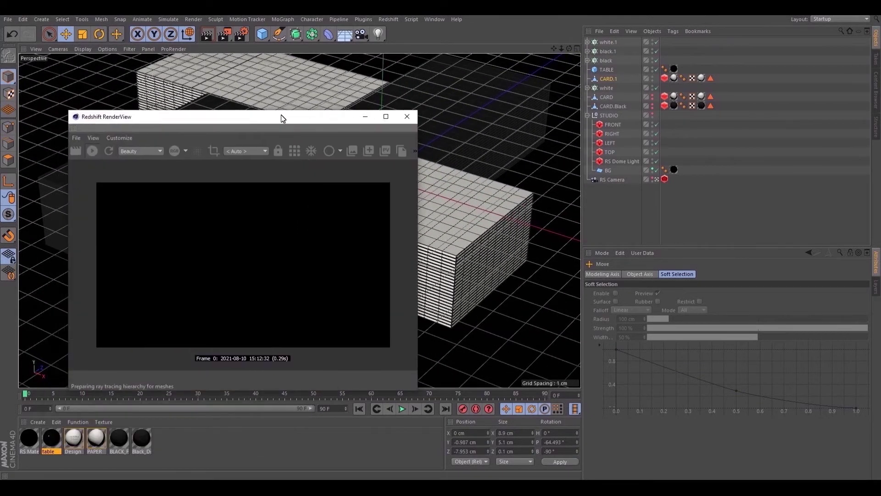
pyautogui.moveTo(282, 119); pyautogui.dragTo(676, 168)
pyautogui.moveTo(652, 168); pyautogui.dragTo(695, 191)
pyautogui.keyDown('alt'); pyautogui.moveTo(454, 191); pyautogui.dragTo(375, 137); pyautogui.keyUp('alt')
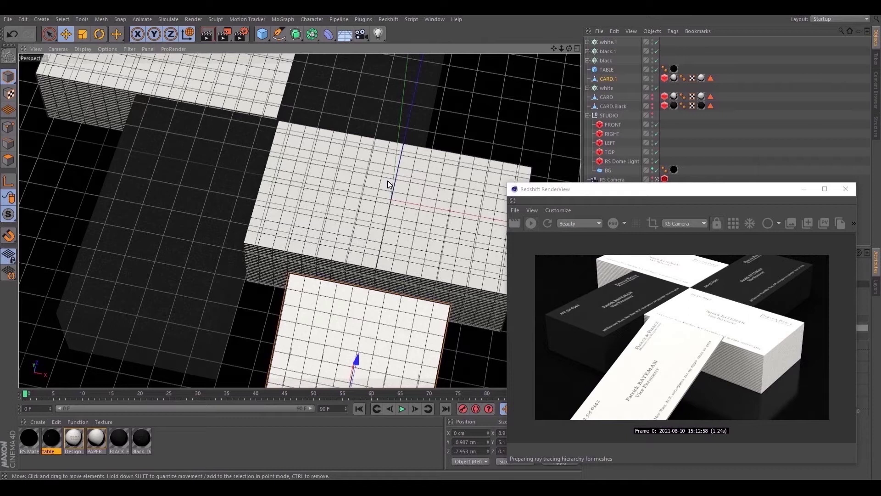
# Step: Turn off the geometry override on the Redshift Object tags of all white and black cards
pyautogui.click(587, 115)
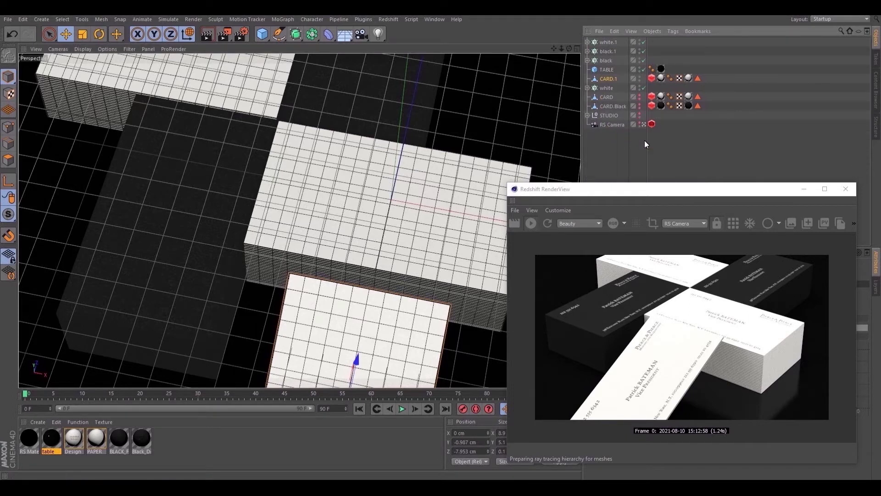
pyautogui.click(587, 88)
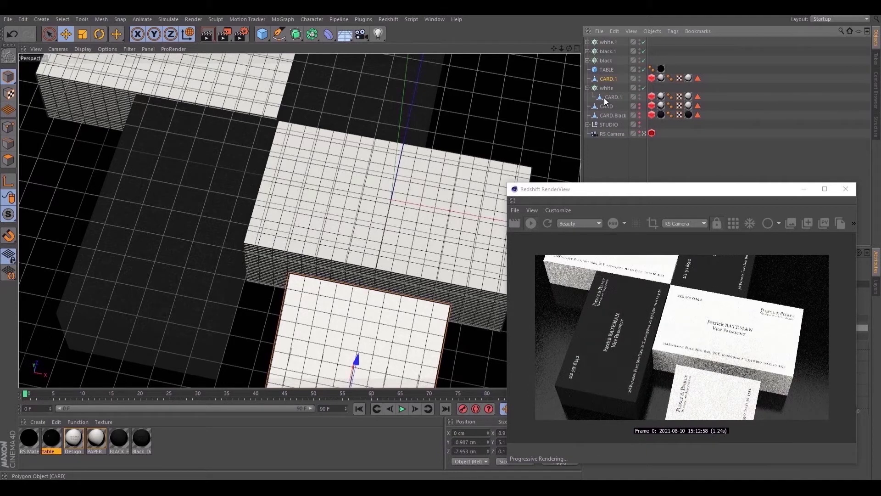
pyautogui.click(587, 60)
pyautogui.click(587, 51)
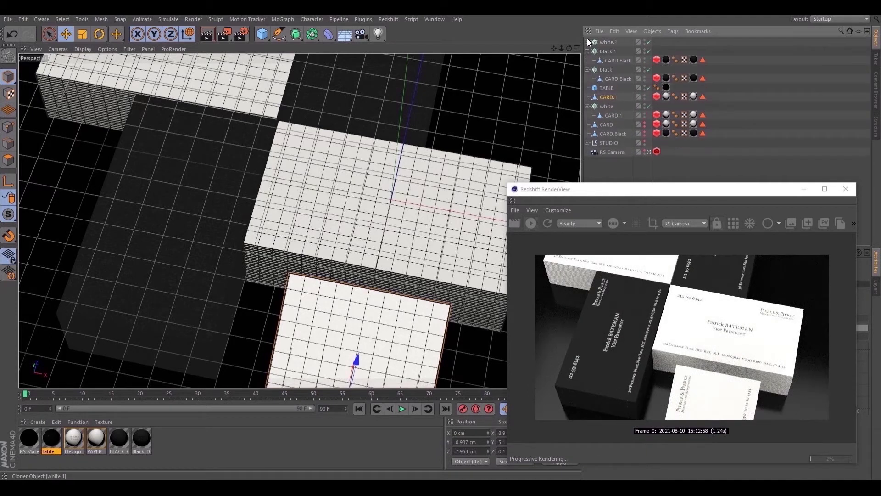
pyautogui.click(587, 42)
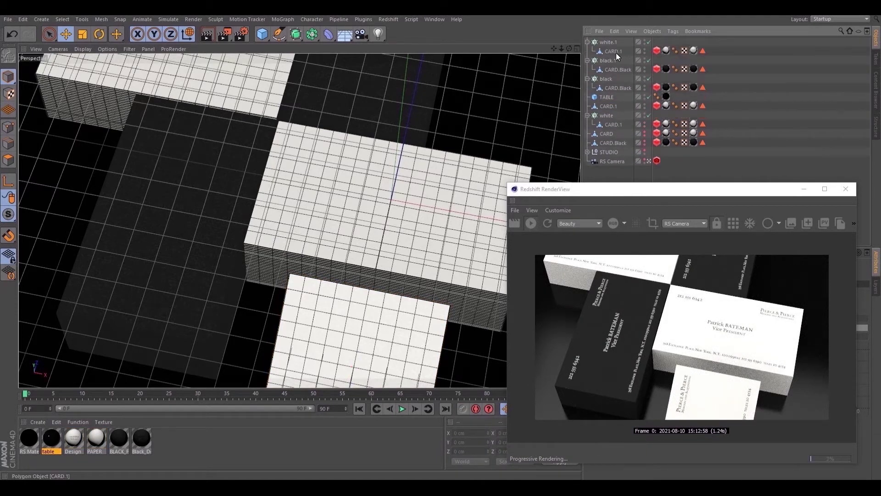
pyautogui.click(658, 52)
pyautogui.keyDown('ctrl'); pyautogui.click(657, 88); pyautogui.keyUp('ctrl')
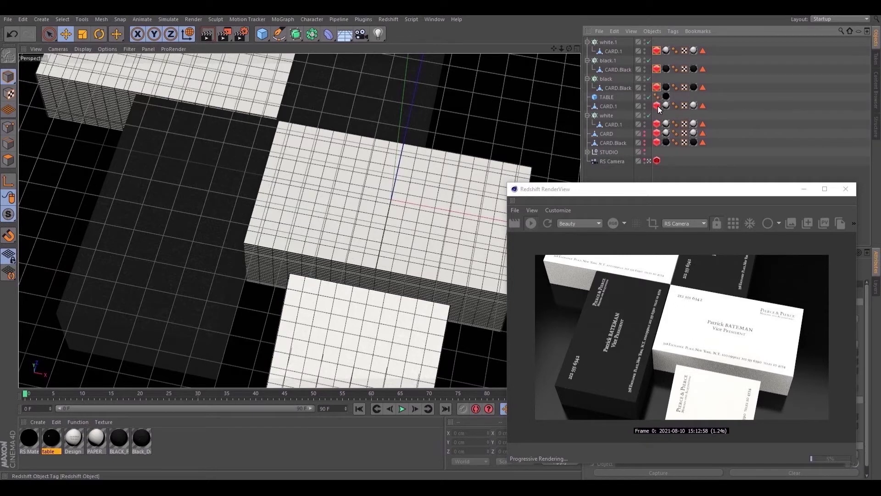
pyautogui.keyDown('ctrl'); pyautogui.click(656, 124); pyautogui.keyUp('ctrl')
pyautogui.keyDown('ctrl'); pyautogui.click(657, 133); pyautogui.keyUp('ctrl')
pyautogui.moveTo(688, 189); pyautogui.dragTo(349, 133)
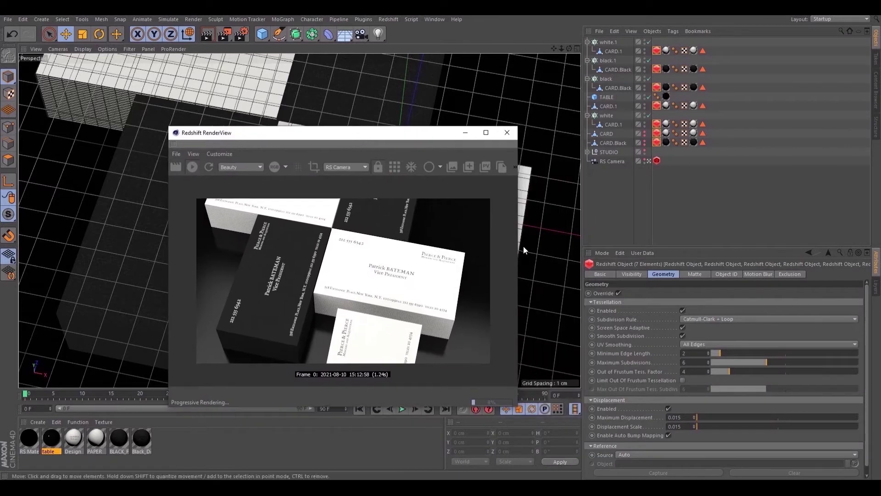
pyautogui.click(620, 294)
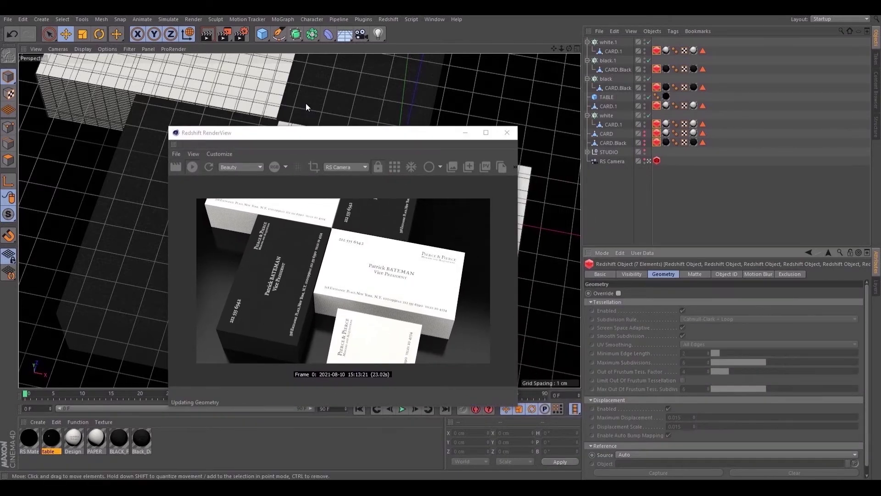
# Step: Slide the leaning white card farther over the edge of the front white stack
pyautogui.moveTo(321, 134); pyautogui.dragTo(631, 196)
pyautogui.keyDown('alt'); pyautogui.moveTo(375, 161); pyautogui.dragTo(395, 222); pyautogui.keyUp('alt')
pyautogui.click(271, 325)
pyautogui.moveTo(272, 325); pyautogui.dragTo(344, 280)
pyautogui.keyDown('alt'); pyautogui.moveTo(344, 280); pyautogui.dragTo(404, 259); pyautogui.keyUp('alt')
# Step: Duplicate the front white stack along X and place the copy at about X -14.1 cm
pyautogui.click(611, 50)
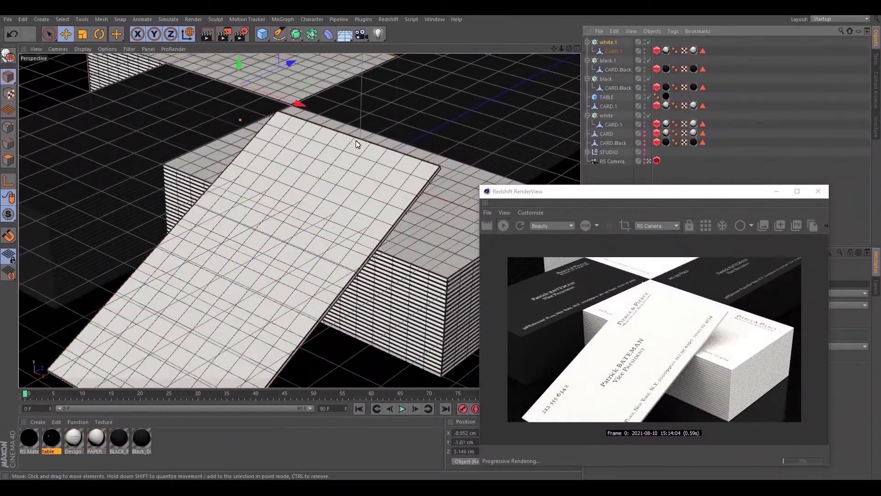
pyautogui.click(612, 124)
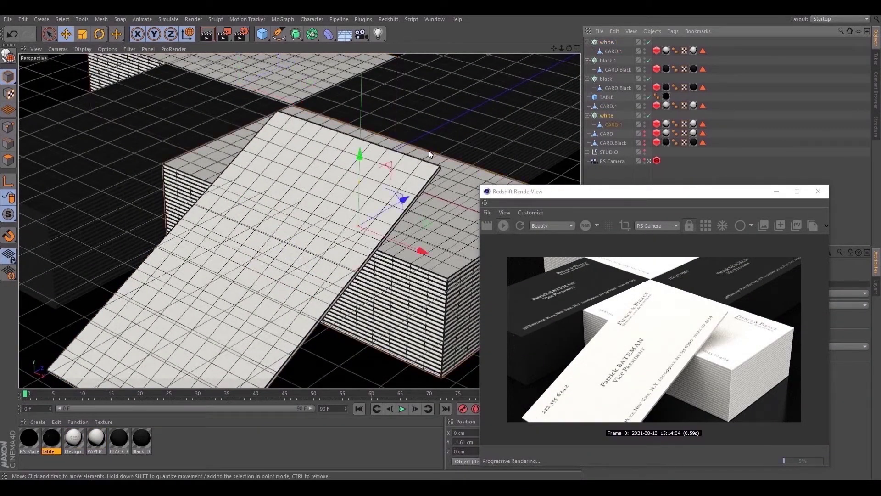
pyautogui.keyDown('ctrl'); pyautogui.moveTo(401, 238); pyautogui.dragTo(74, 73); pyautogui.keyUp('ctrl')
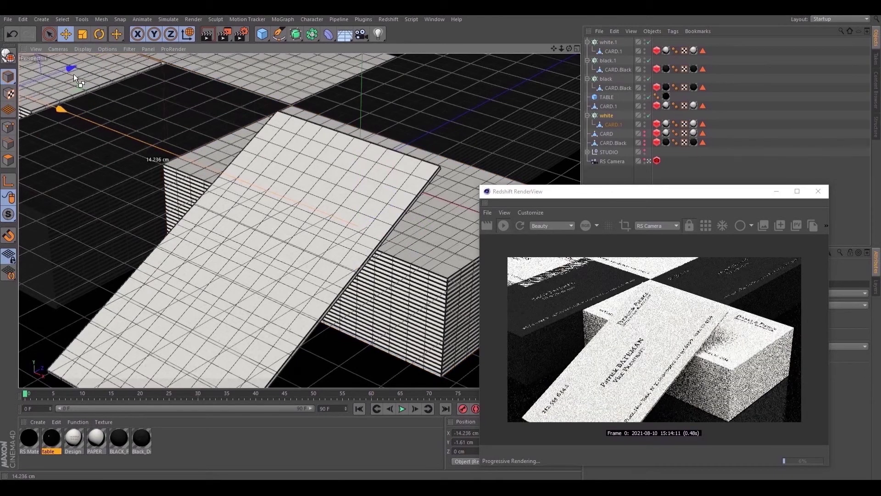
pyautogui.keyDown('alt'); pyautogui.moveTo(251, 162); pyautogui.dragTo(274, 166); pyautogui.keyUp('alt')
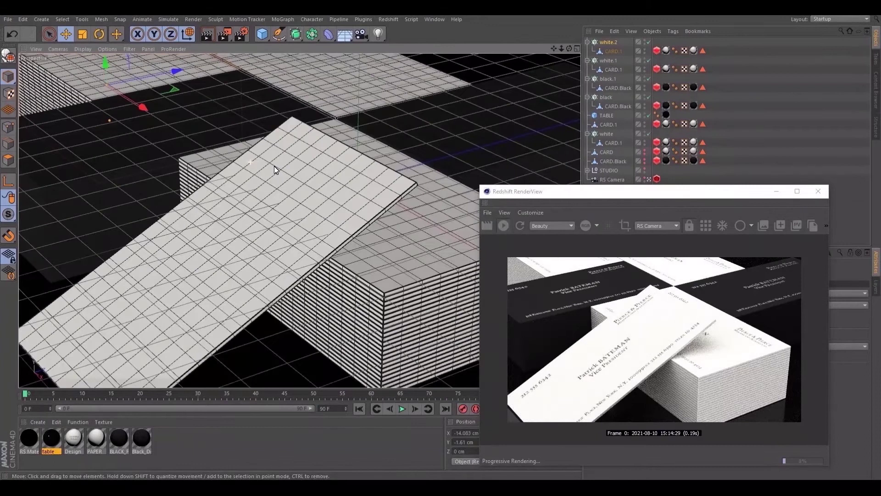
# Step: Duplicate the rear black stack and shift the copy along Z and X to extend the layout
pyautogui.click(469, 123)
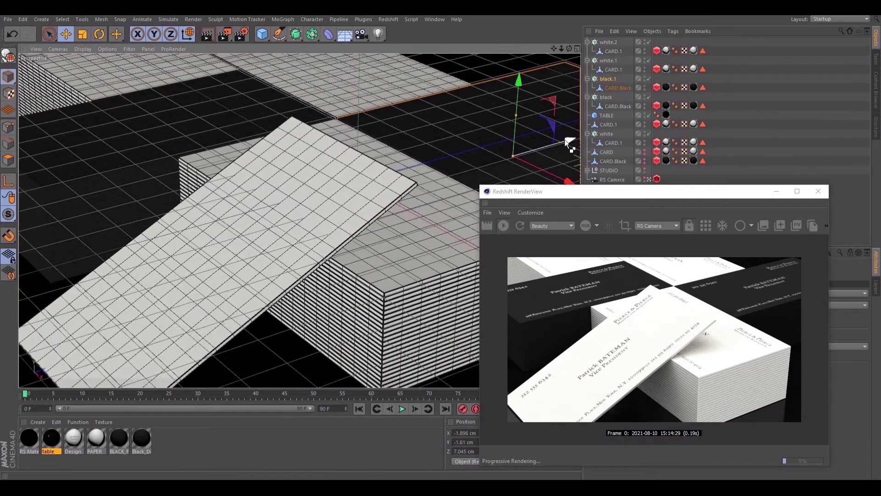
pyautogui.keyDown('ctrl'); pyautogui.moveTo(567, 139); pyautogui.dragTo(294, 217); pyautogui.keyUp('ctrl')
pyautogui.moveTo(279, 265); pyautogui.dragTo(24, 140)
# Step: Rotate the rear black stack and the rear white stack around the vertical axis to change their text direction
pyautogui.click(497, 127)
pyautogui.press('r')
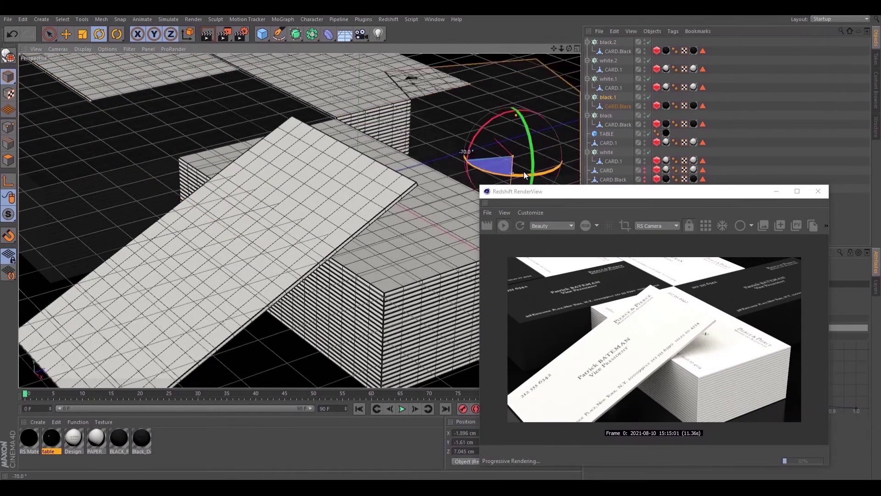
pyautogui.click(608, 79)
pyautogui.moveTo(321, 116); pyautogui.dragTo(341, 208)
pyautogui.moveTo(612, 193); pyautogui.dragTo(616, 221)
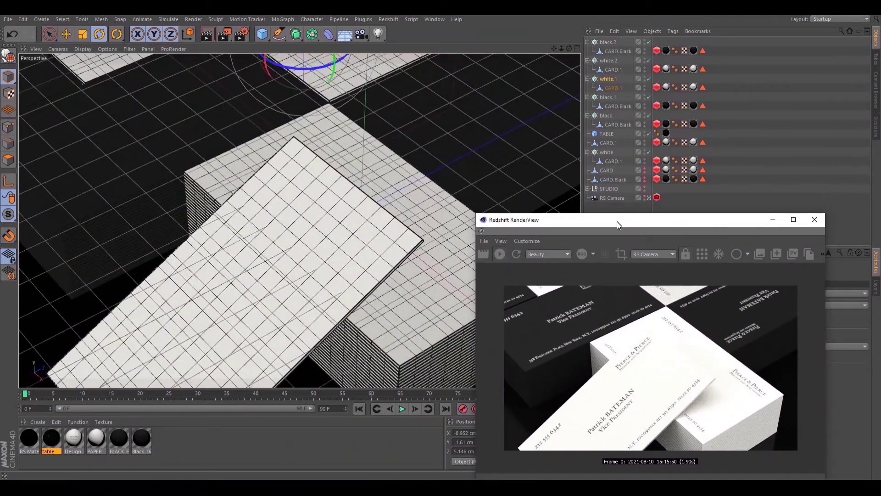
# Step: Copy the black card out of the rear black cloner as a separate top-level object
pyautogui.click(621, 107)
pyautogui.moveTo(618, 107); pyautogui.dragTo(615, 102)
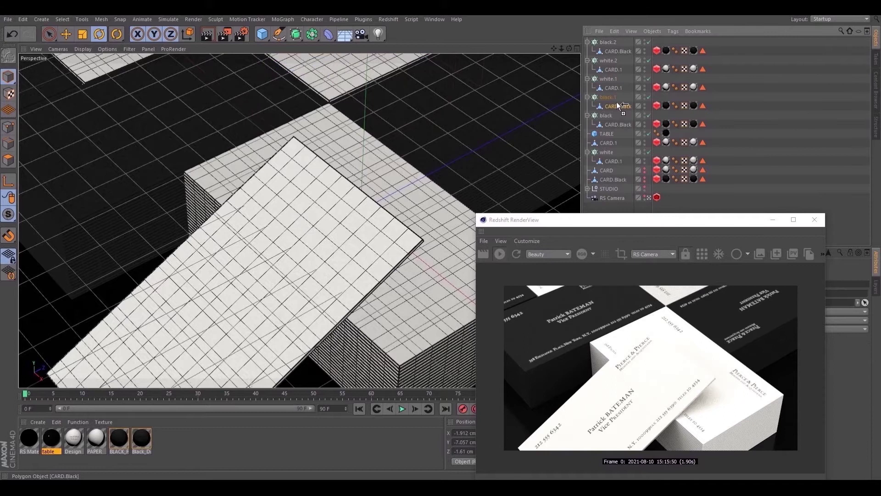
pyautogui.keyDown('ctrl'); pyautogui.moveTo(604, 41); pyautogui.dragTo(604, 38); pyautogui.keyUp('ctrl')
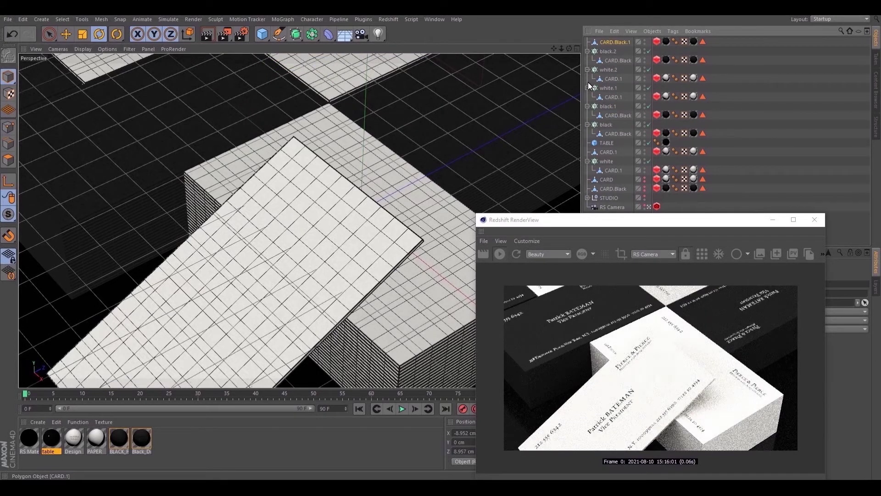
pyautogui.click(683, 257)
pyautogui.click(648, 206)
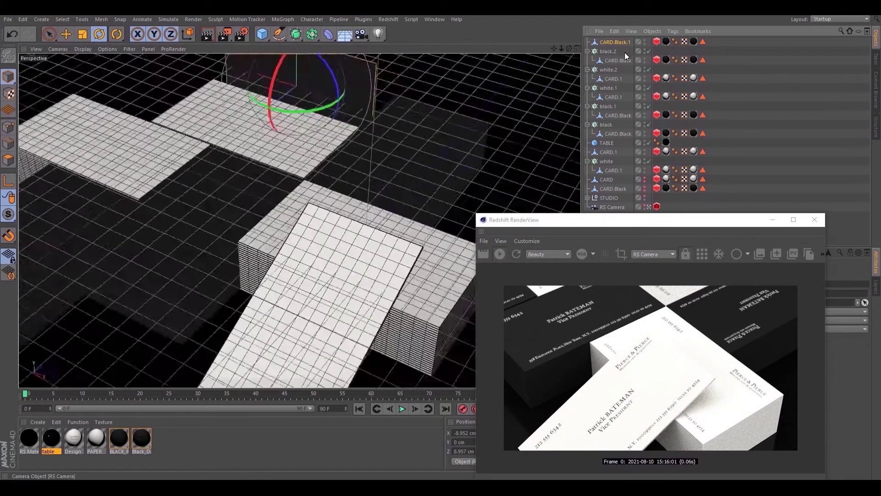
# Step: Move the loose black card toward the rear black stack and rotate it to lean beside the white stack
pyautogui.click(67, 34)
pyautogui.moveTo(297, 105); pyautogui.dragTo(277, 122)
pyautogui.moveTo(329, 172); pyautogui.dragTo(447, 197)
pyautogui.press('r')
pyautogui.moveTo(374, 208); pyautogui.dragTo(456, 207)
# Step: Fine-tune the loose black card in the orthographic views to about X 2.18 cm, Y -1.0 cm, Z 5.83 cm
pyautogui.middleClick(249, 240)
pyautogui.middleClick(249, 241)
pyautogui.click(67, 38)
pyautogui.press('F5')
pyautogui.press('F4')
pyautogui.press('F2')
pyautogui.scroll(3, 446, 146)
pyautogui.moveTo(397, 188); pyautogui.dragTo(415, 168)
pyautogui.press('F1')
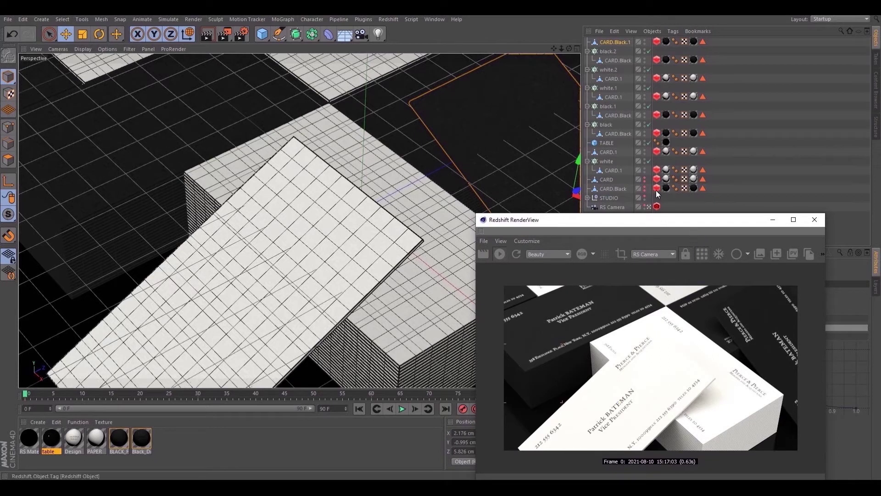
# Step: Turn the geometry override back on for the Redshift Object tags of all cards, leaving out the table's tag
pyautogui.moveTo(656, 194); pyautogui.dragTo(654, 36)
pyautogui.moveTo(702, 220); pyautogui.dragTo(371, 123)
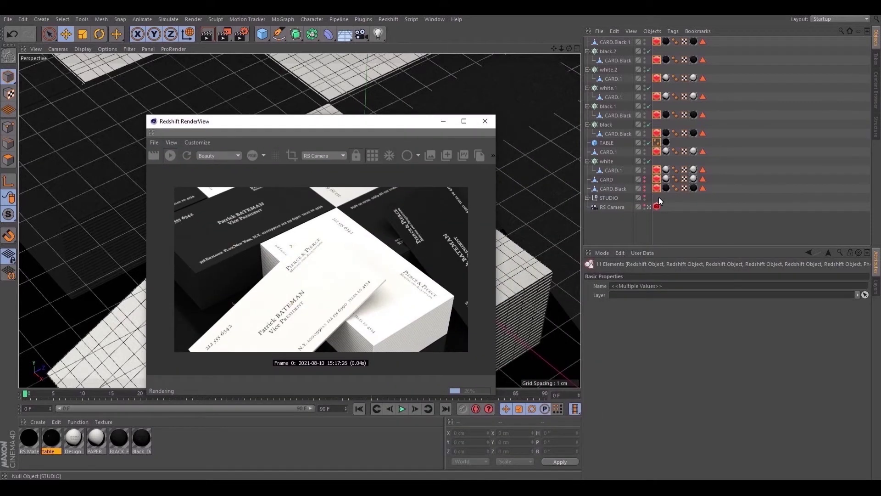
pyautogui.keyDown('ctrl'); pyautogui.click(657, 142); pyautogui.keyUp('ctrl')
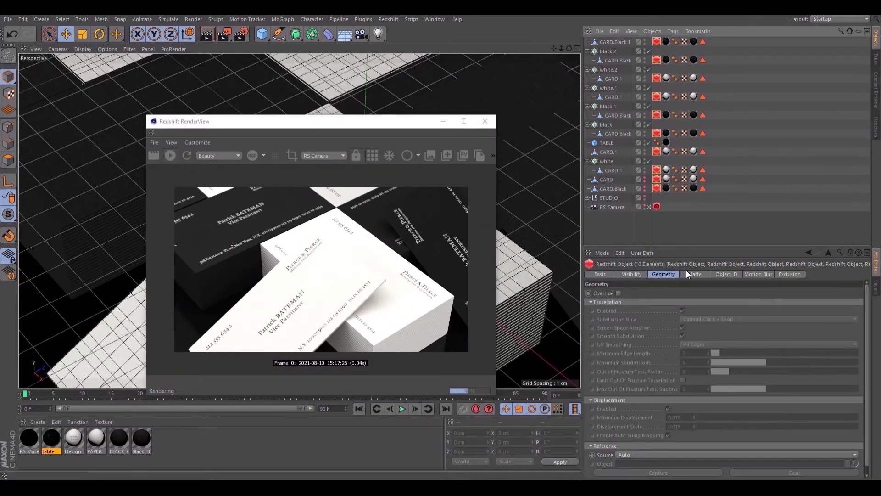
pyautogui.click(618, 294)
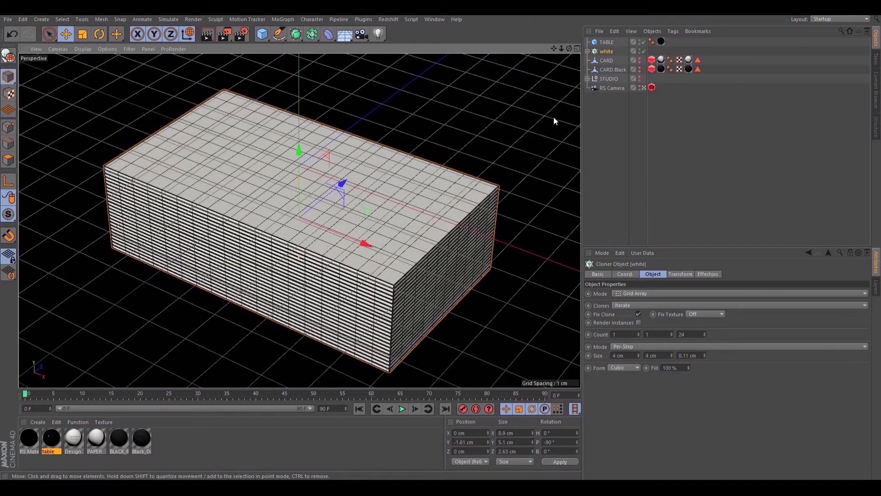
# Step: Add a Random effector to the white cloner
pyautogui.click(283, 20)
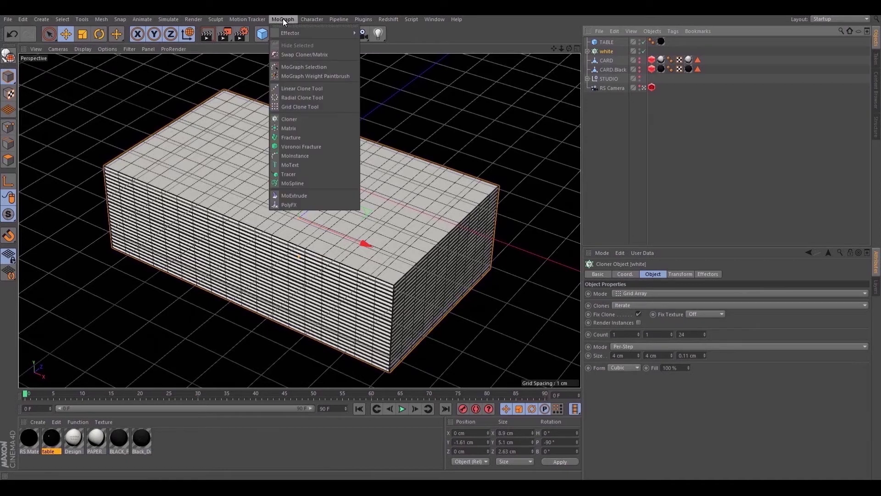
pyautogui.moveTo(298, 31)
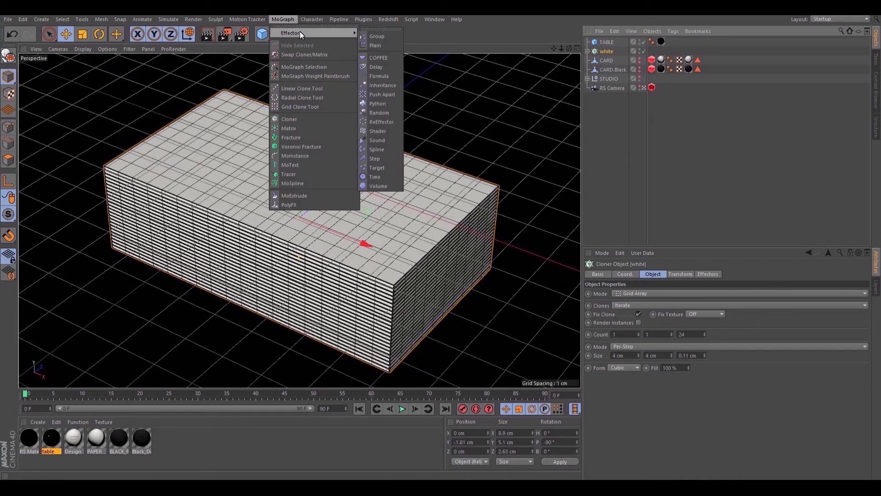
pyautogui.click(387, 112)
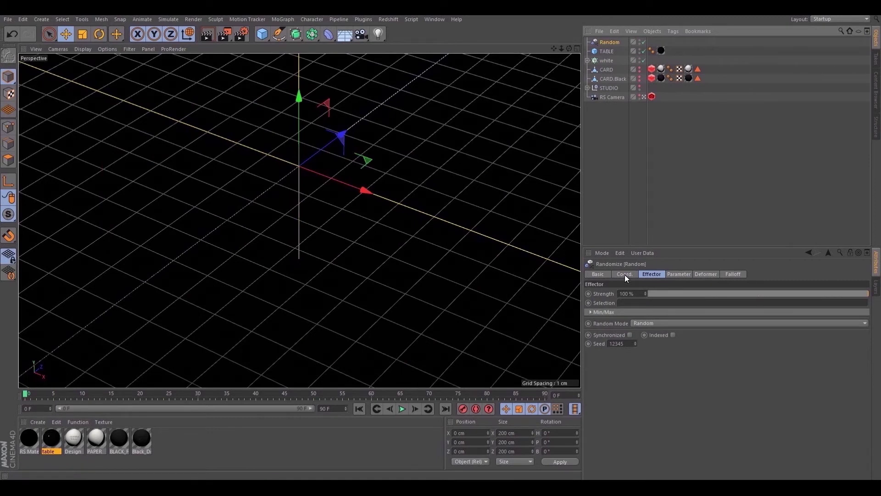
# Step: Disable the Random effector's position variation and enable rotation with R.B set to 0.3°
pyautogui.click(675, 274)
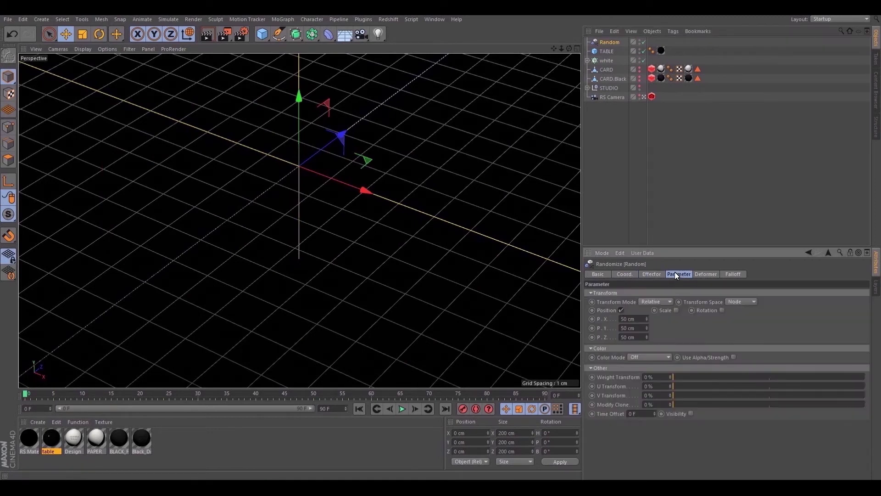
pyautogui.click(621, 310)
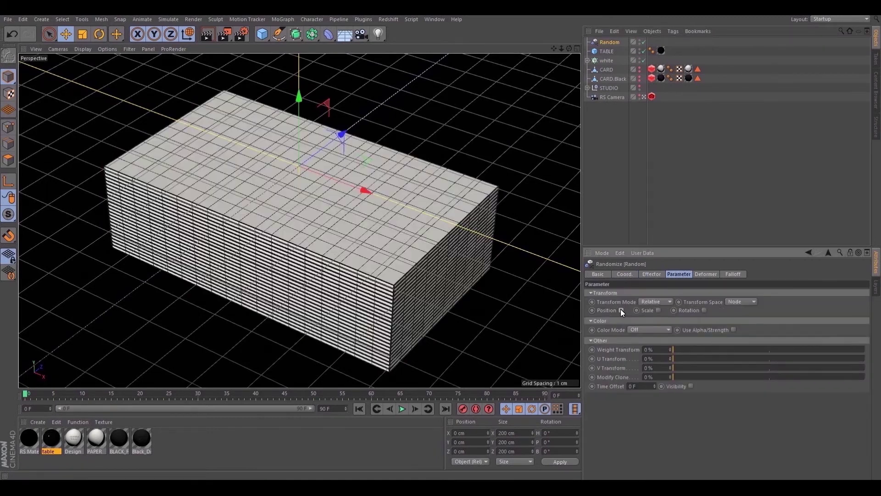
pyautogui.click(704, 310)
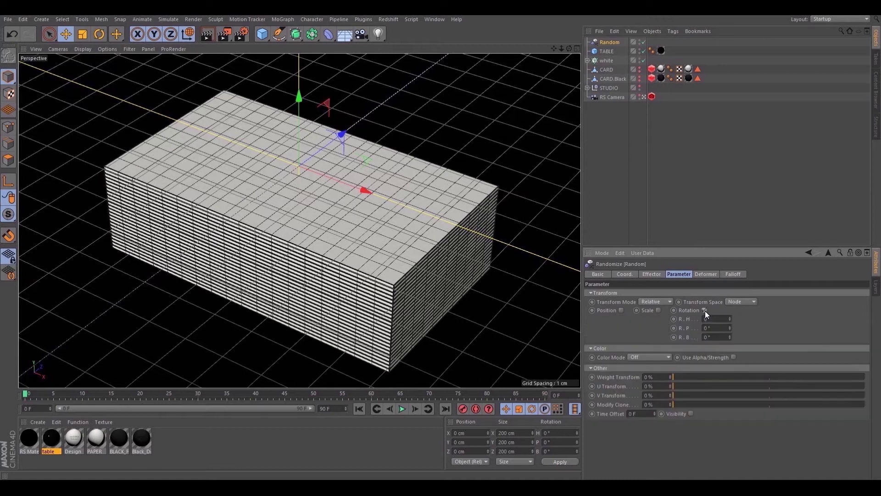
pyautogui.click(729, 336)
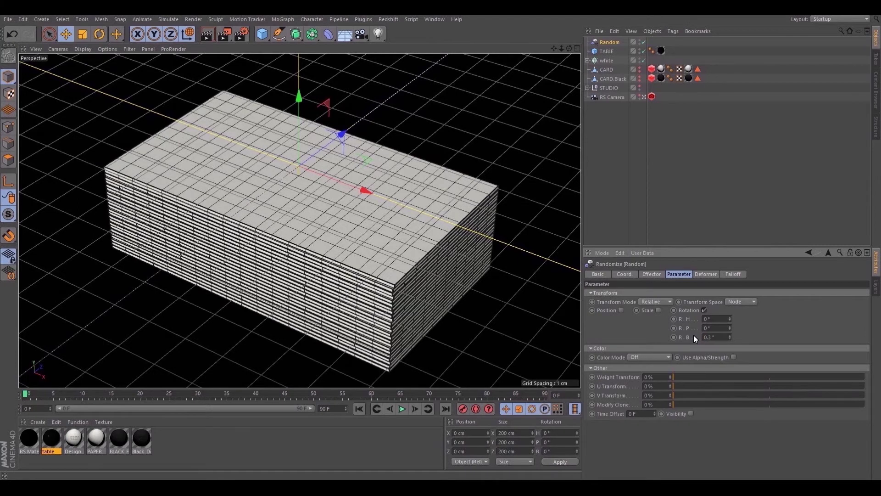
# Step: Open the Redshift RenderView, start the live render and inspect the Redshift Object tag of the card inside the white cloner
pyautogui.click(390, 19)
pyautogui.click(405, 85)
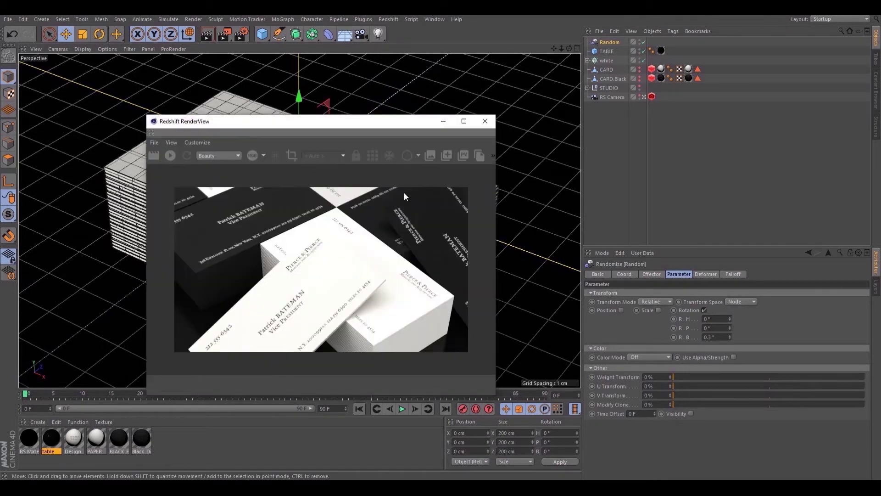
pyautogui.click(169, 155)
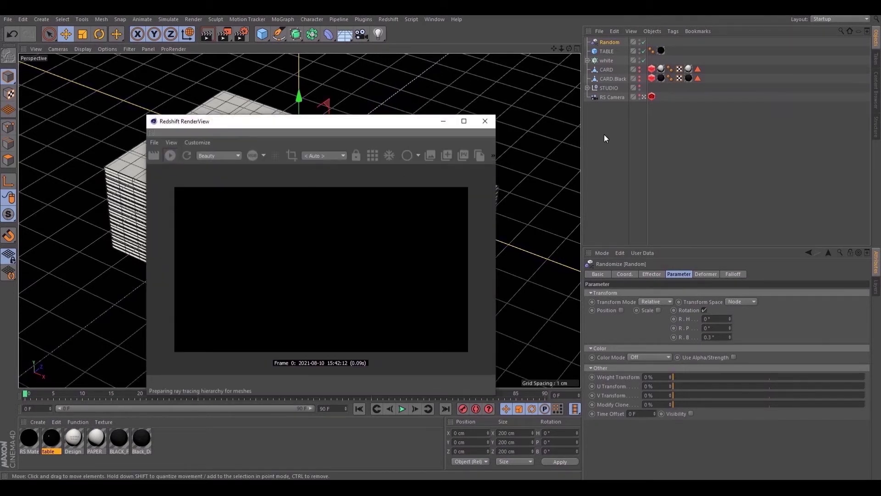
pyautogui.click(588, 60)
pyautogui.click(651, 69)
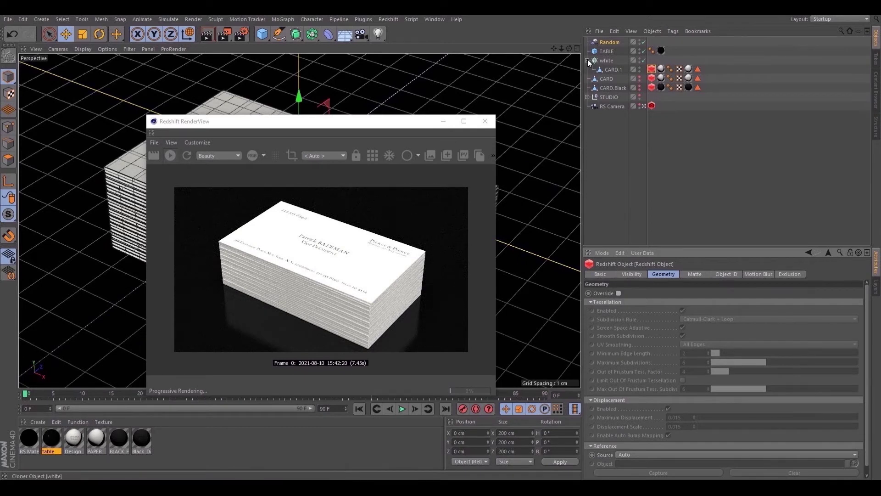
# Step: Enable the Random effector's position variation with P.X set to 1 cm and P.Y and P.Z set to 0 cm
pyautogui.click(608, 42)
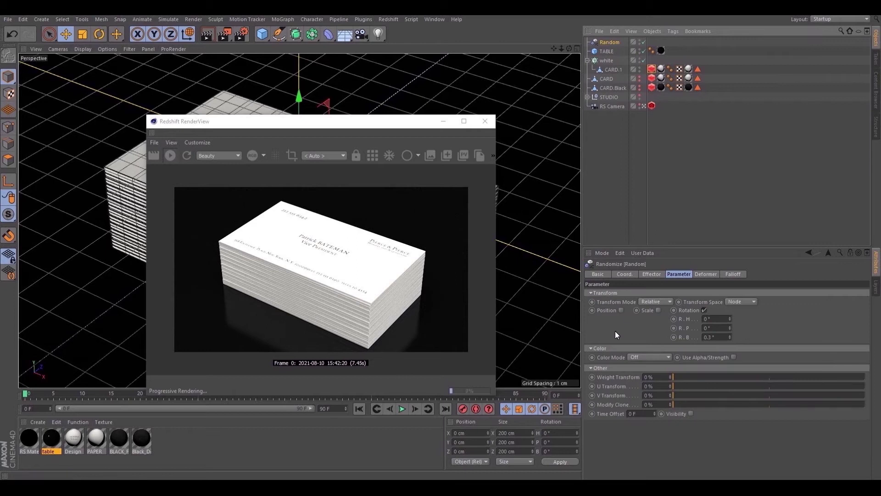
pyautogui.click(621, 310)
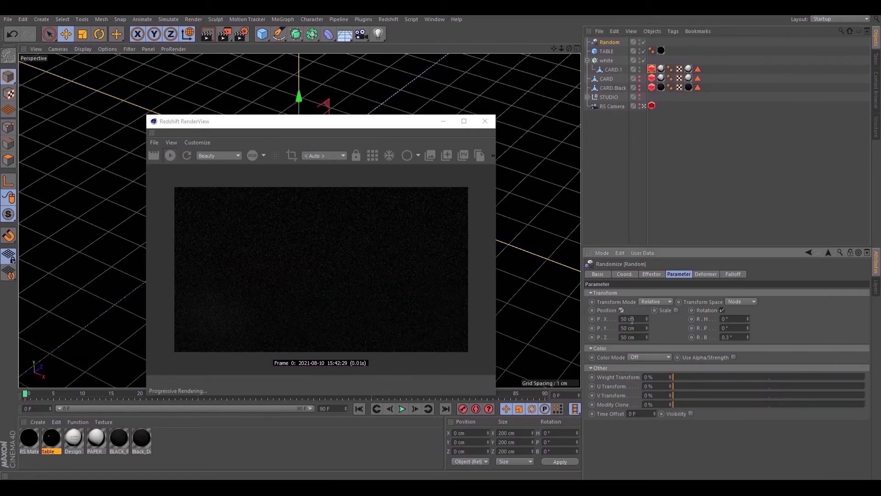
pyautogui.click(640, 337)
pyautogui.write('0')
pyautogui.click(632, 328)
pyautogui.write('0')
pyautogui.click(632, 318)
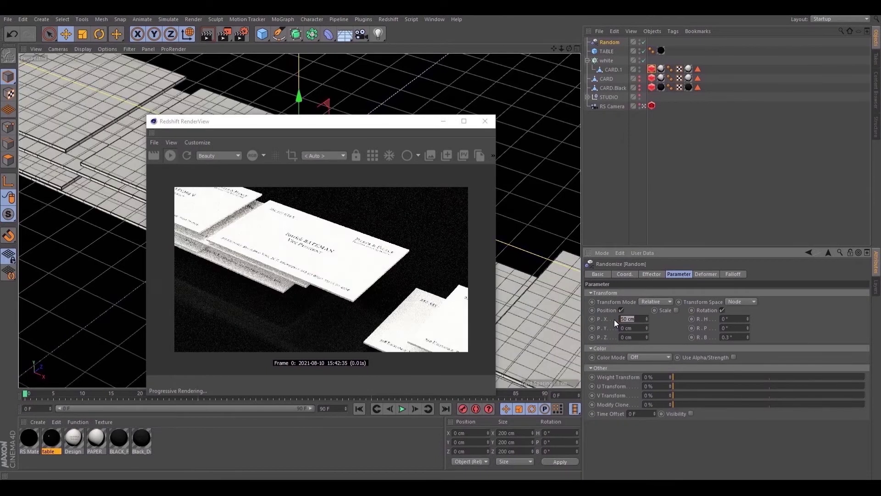
pyautogui.press('Return')
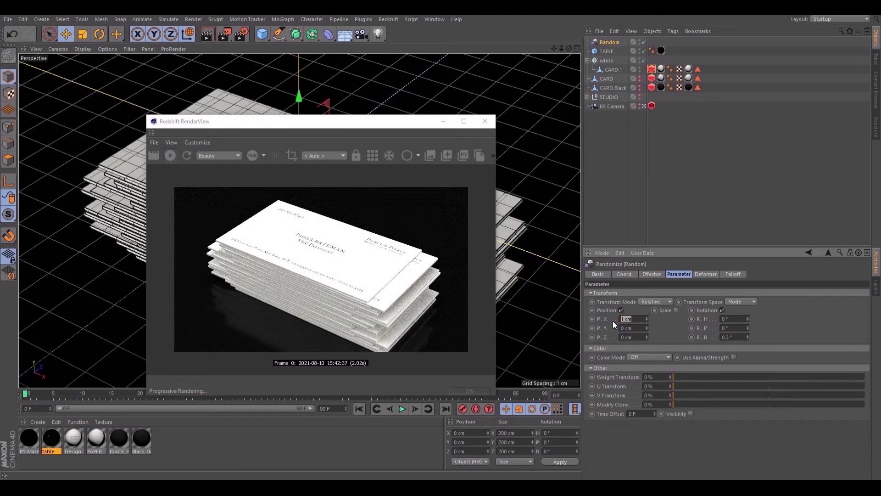
# Step: Reduce the Random effector's P.X to 0.1 cm and set its P.Y to 0.1 cm
pyautogui.write('.1')
pyautogui.press('Return')
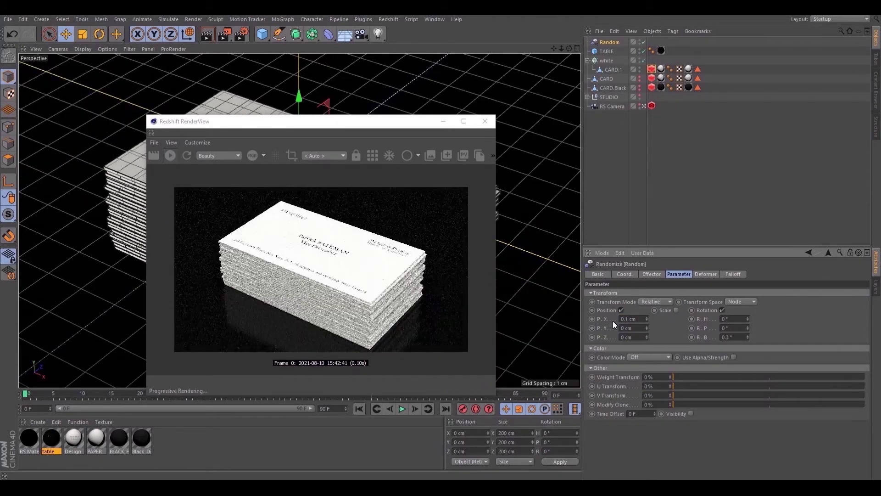
pyautogui.moveTo(637, 327); pyautogui.dragTo(611, 325)
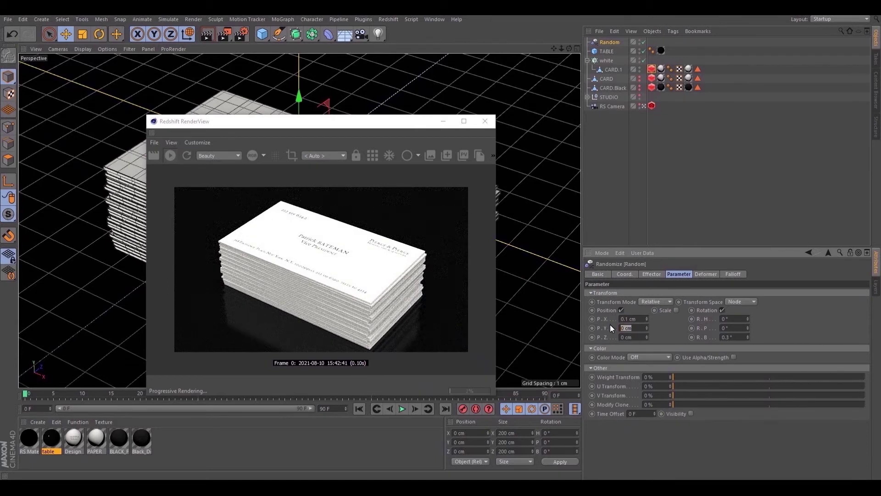
pyautogui.write('.1')
pyautogui.press('Return')
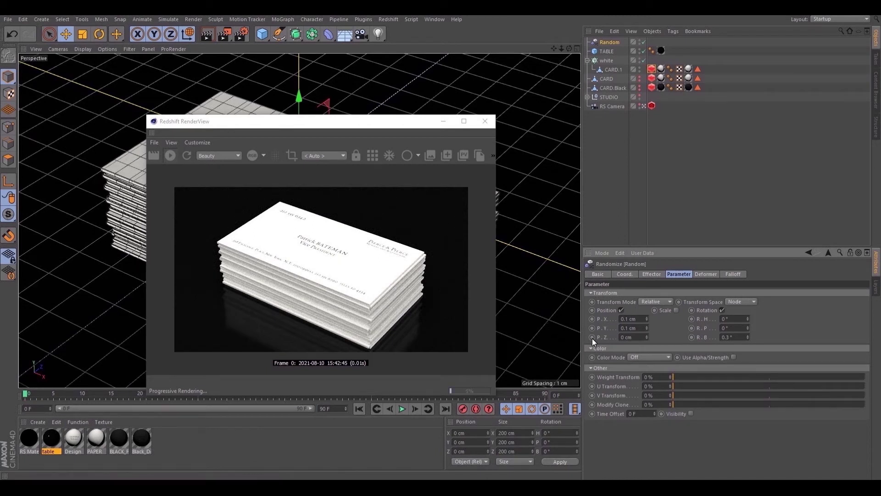
# Step: Vary the stack's random arrangement by raising the Random effector's seed to 12350
pyautogui.click(654, 274)
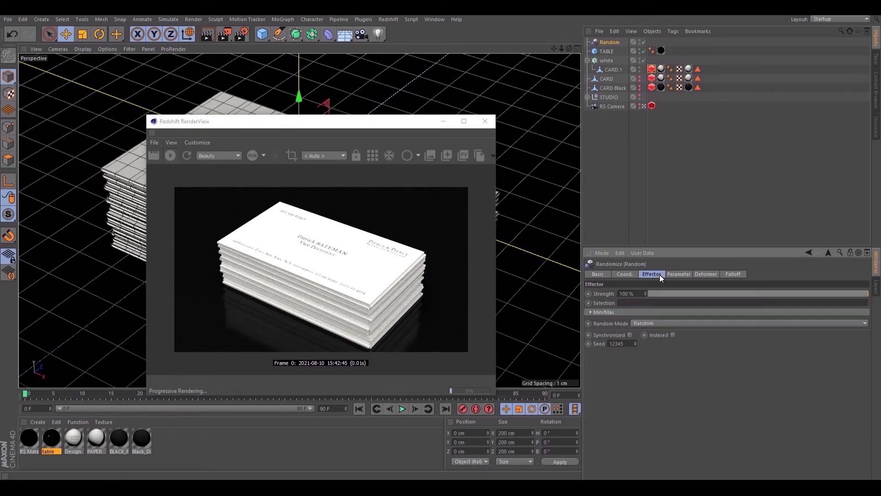
pyautogui.click(635, 341)
pyautogui.click(635, 341)
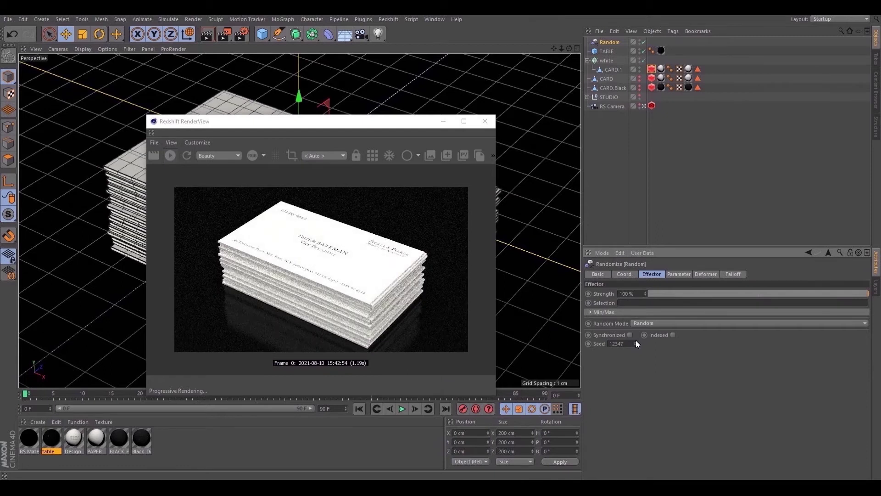
pyautogui.click(636, 342)
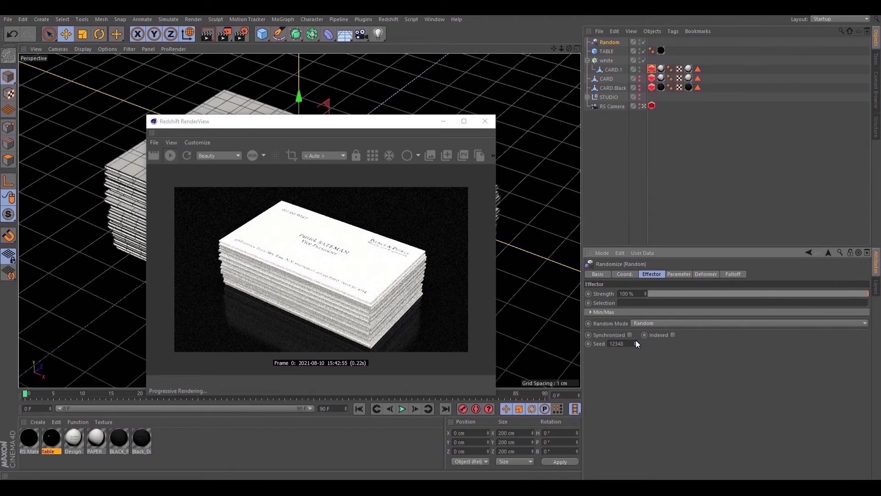
pyautogui.click(636, 342)
pyautogui.click(635, 342)
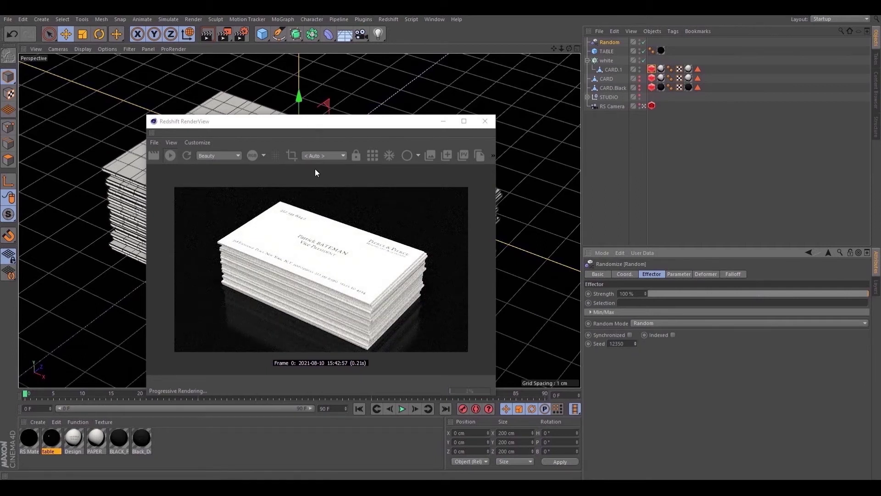
# Step: Lock the RenderView to the RS Camera, leave that camera in the viewport and frame the side of the stack in close-up
pyautogui.click(355, 158)
pyautogui.click(648, 106)
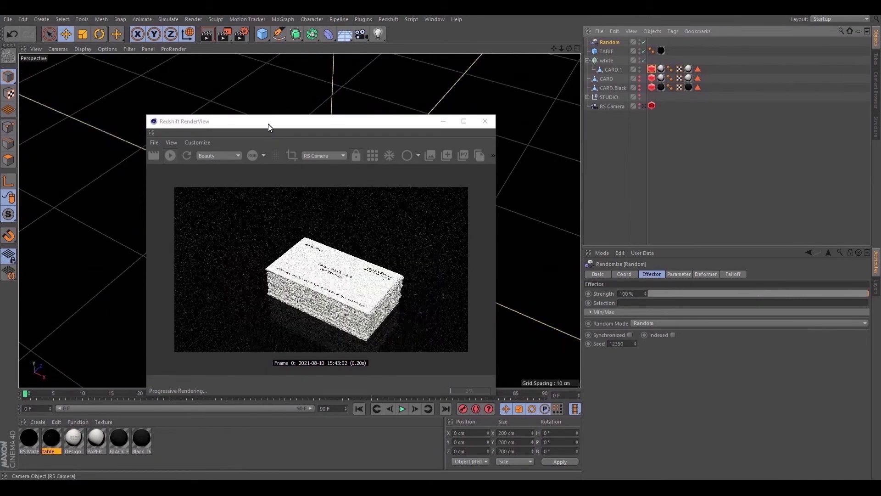
pyautogui.click(686, 274)
pyautogui.moveTo(390, 116); pyautogui.dragTo(707, 189)
pyautogui.keyDown('alt'); pyautogui.moveTo(381, 273); pyautogui.dragTo(411, 306); pyautogui.keyUp('alt')
pyautogui.scroll(4, 348, 261)
pyautogui.keyDown('alt'); pyautogui.moveTo(354, 263); pyautogui.dragTo(269, 197); pyautogui.keyUp('alt')
pyautogui.moveTo(594, 192); pyautogui.dragTo(211, 195)
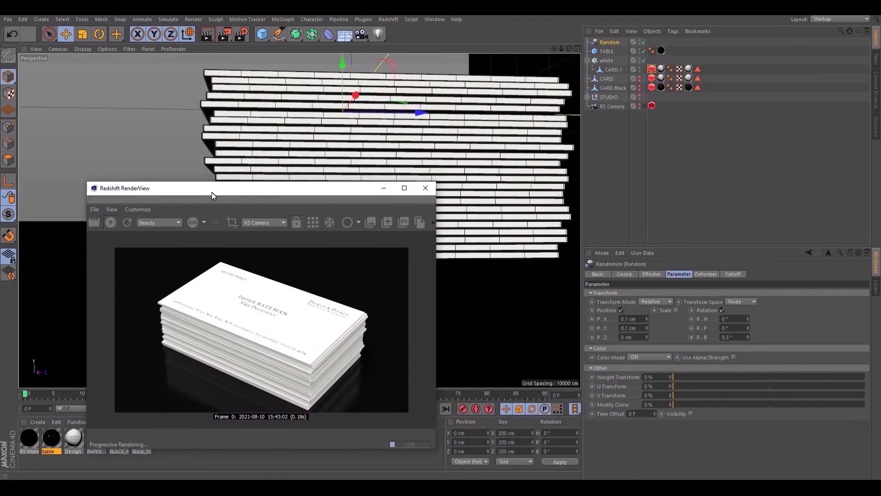
# Step: Try raising the Random effector's P.Z position variation to 3 cm, and return it to 0 cm
pyautogui.click(646, 335)
pyautogui.click(646, 335)
pyautogui.click(646, 335)
pyautogui.keyDown('alt'); pyautogui.moveTo(527, 193); pyautogui.dragTo(525, 210); pyautogui.keyUp('alt')
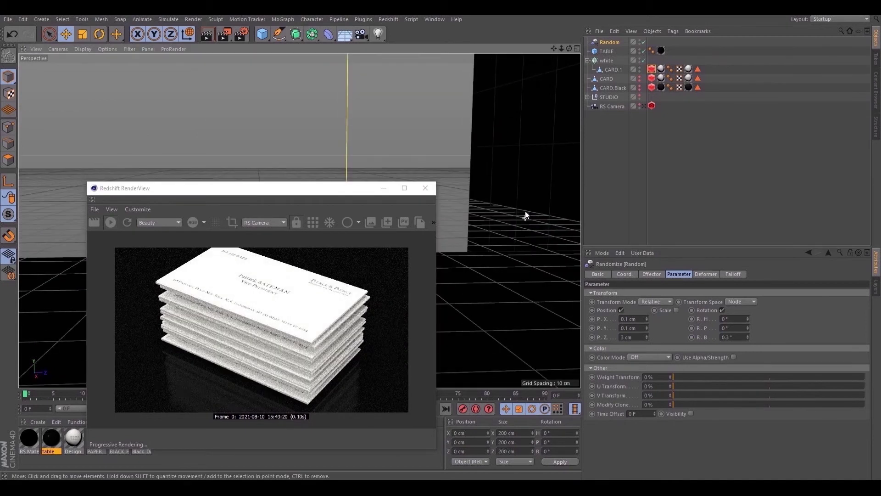
pyautogui.scroll(5, 525, 211)
pyautogui.keyDown('alt'); pyautogui.moveTo(533, 193); pyautogui.dragTo(505, 249, button='middle'); pyautogui.keyUp('alt')
pyautogui.doubleClick(639, 339)
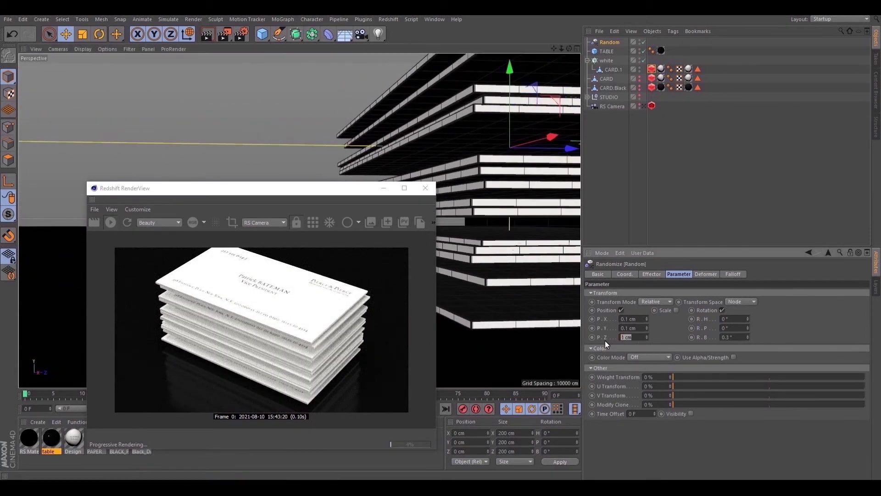
pyautogui.press('Return')
# Step: Advance the Random effector's seed past 12353 to get a different card arrangement
pyautogui.click(651, 274)
pyautogui.click(635, 342)
pyautogui.click(635, 342)
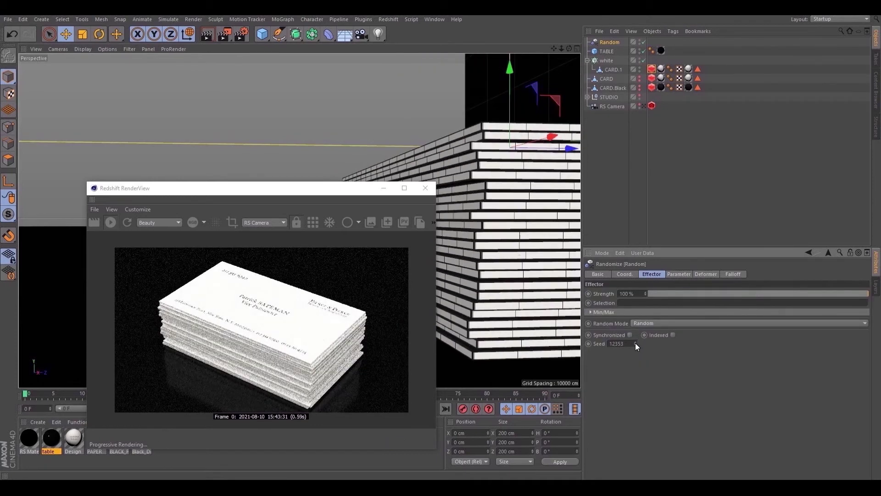
pyautogui.click(635, 342)
pyautogui.click(635, 342)
# Step: Reduce the Random effector's P.X and P.Y position variation to 0.01 cm, keeping P.Z at 0 cm
pyautogui.moveTo(207, 188); pyautogui.dragTo(610, 209)
pyautogui.keyDown('alt'); pyautogui.moveTo(455, 214); pyautogui.dragTo(367, 204); pyautogui.keyUp('alt')
pyautogui.scroll(2, 354, 221)
pyautogui.moveTo(611, 212); pyautogui.dragTo(207, 135)
pyautogui.click(676, 274)
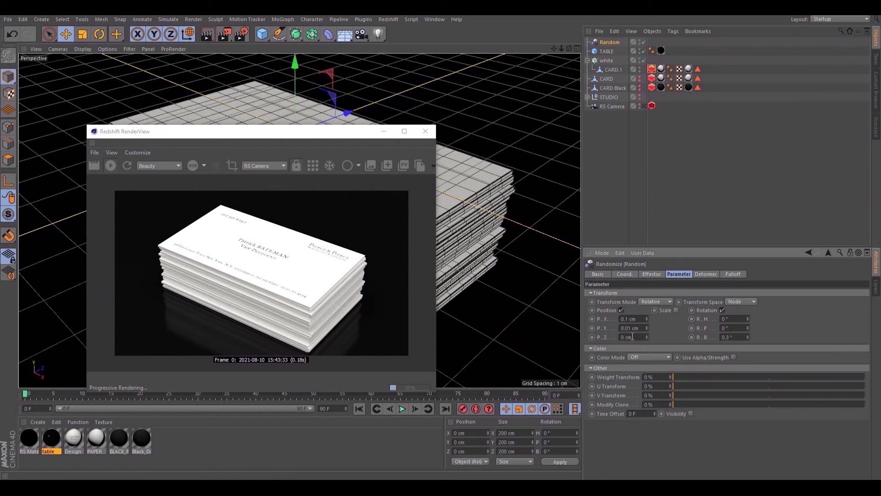
pyautogui.doubleClick(632, 337)
pyautogui.click(626, 319)
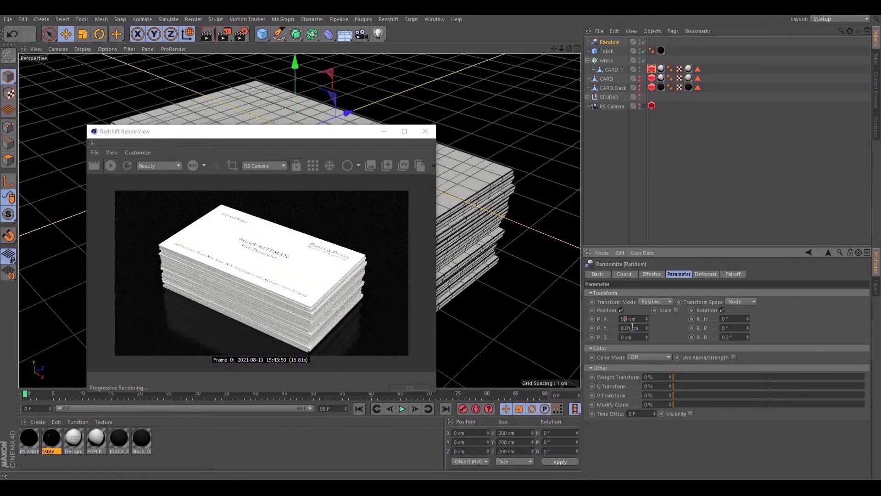
pyautogui.write('0')
pyautogui.press('Tab')
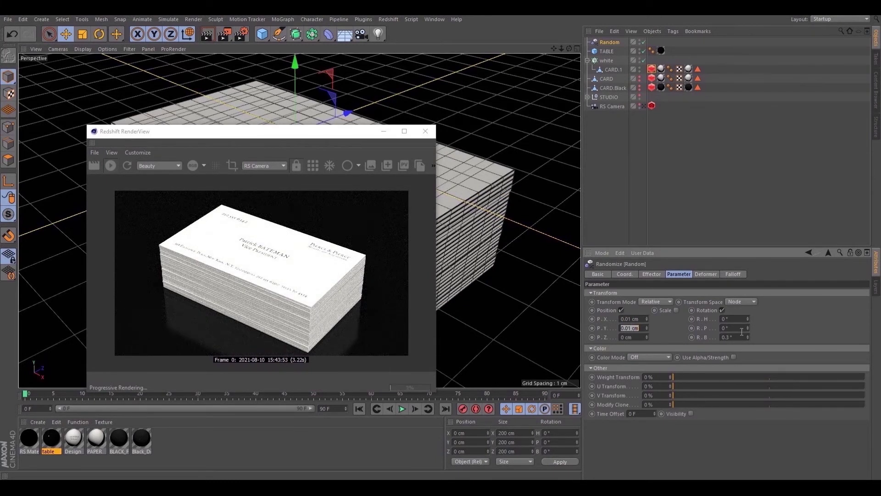
# Step: Set the Random effector's R.B rotation variation to 0.2°
pyautogui.click(729, 338)
pyautogui.press('BackSpace')
pyautogui.write('2')
pyautogui.press('Return')
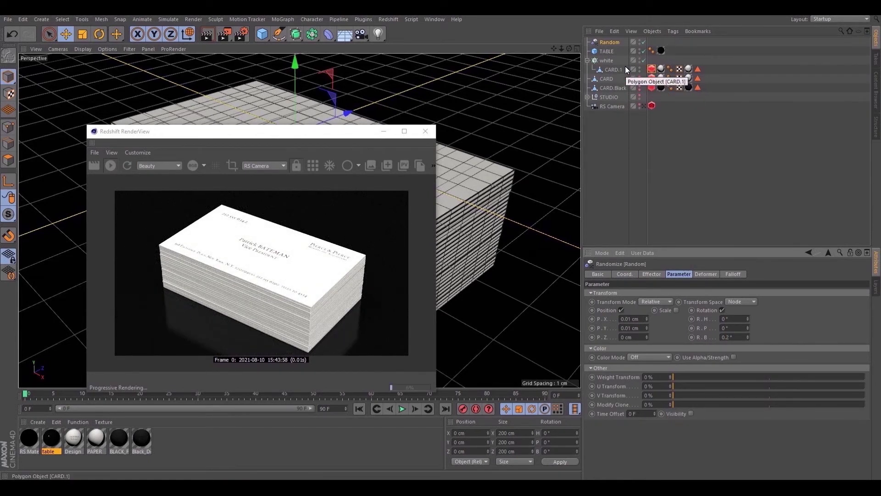
# Step: Turn on Render Instances for the white cloner
pyautogui.click(610, 62)
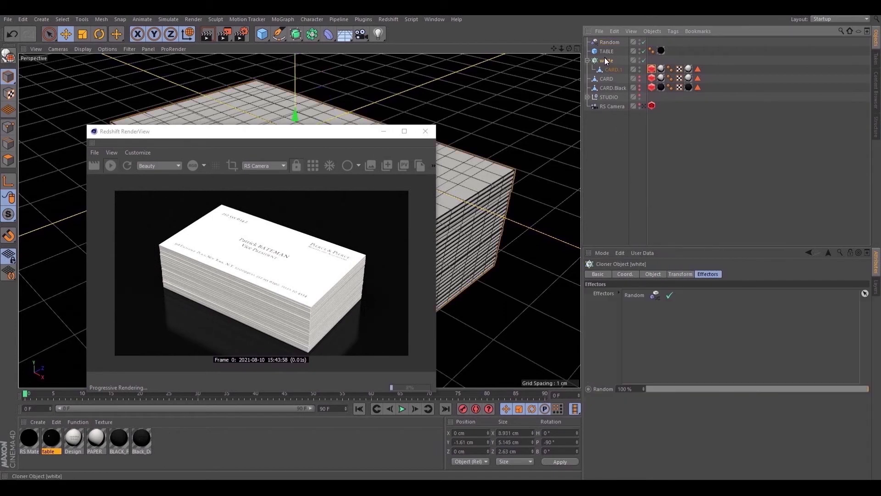
pyautogui.click(653, 273)
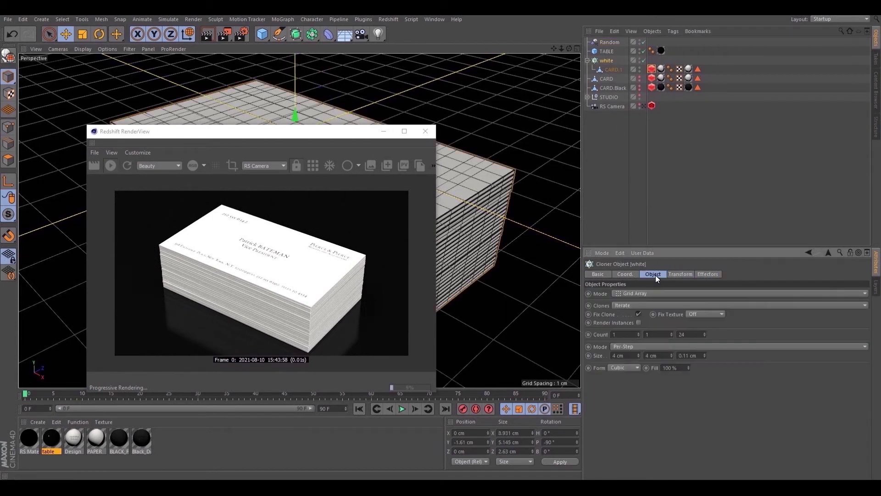
pyautogui.click(638, 323)
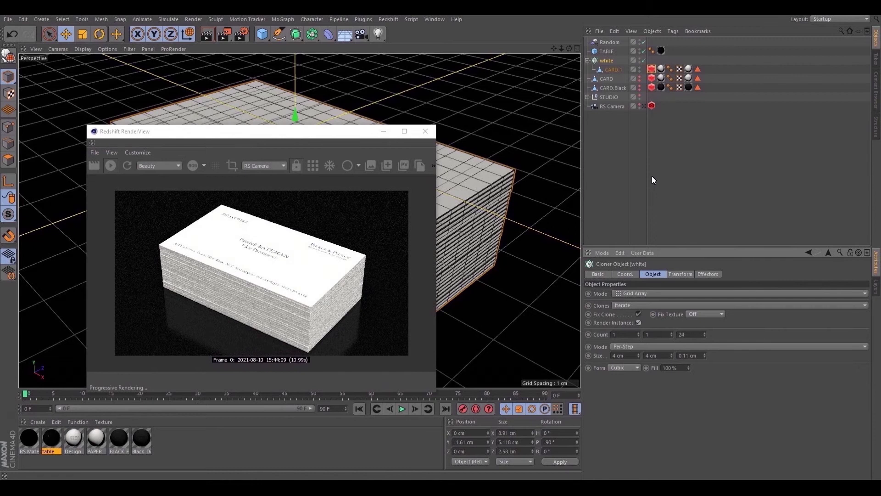
# Step: Enable the geometry override on the cloned white card's Redshift Object tag and switch the RenderView to bucket rendering
pyautogui.click(652, 69)
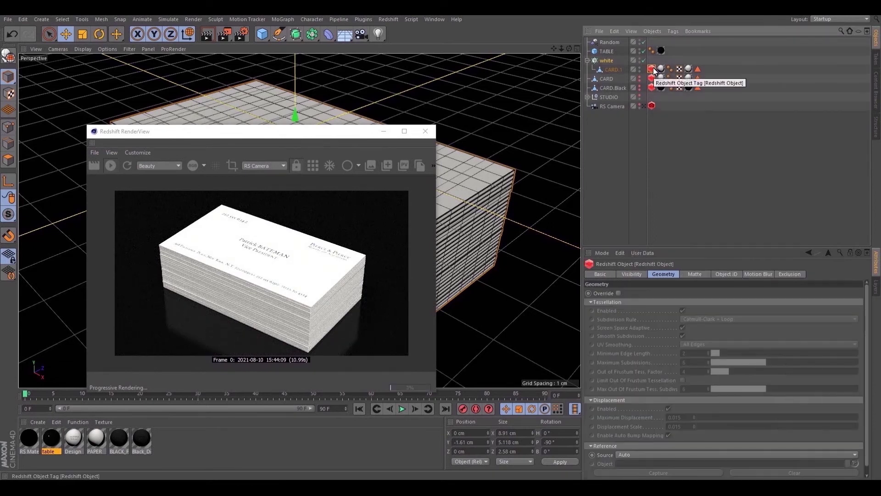
pyautogui.click(618, 293)
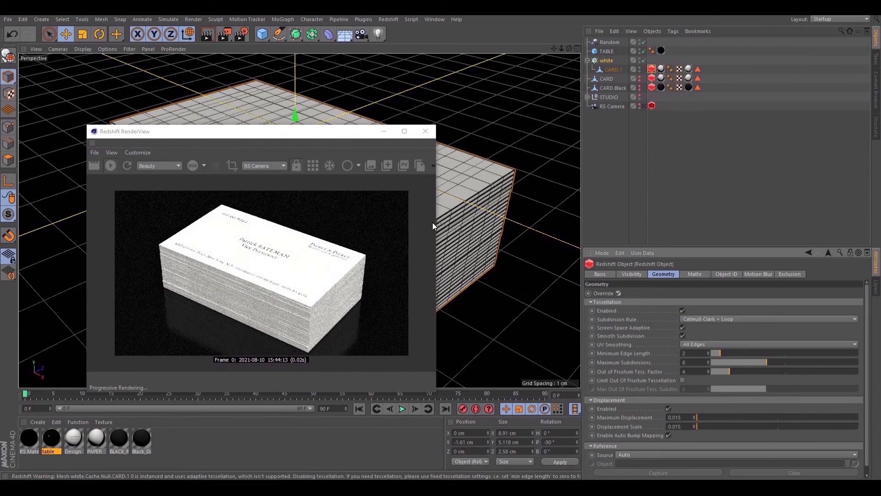
pyautogui.click(313, 166)
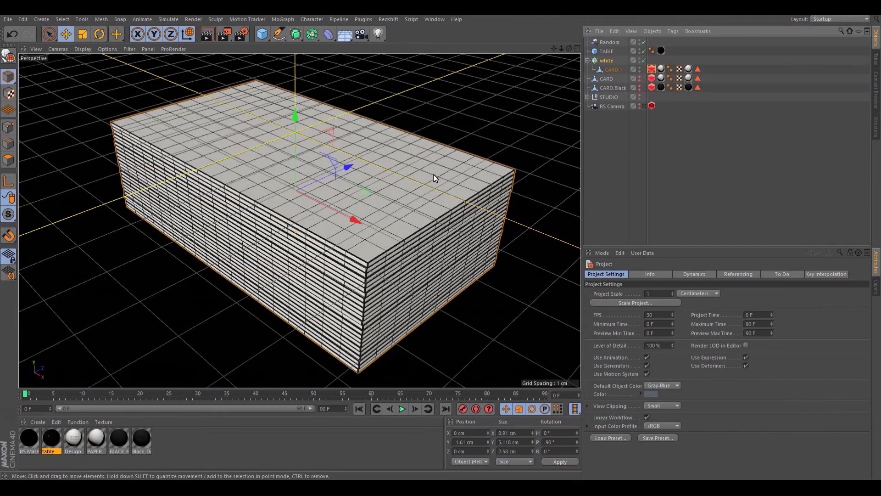
# Step: Disable the TABLE object and hide the studio's BG plane in the viewport
pyautogui.click(643, 51)
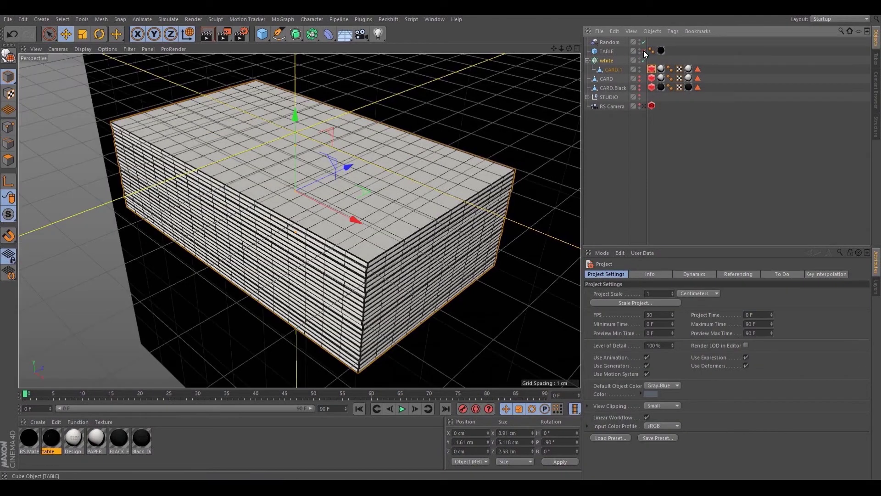
pyautogui.click(587, 97)
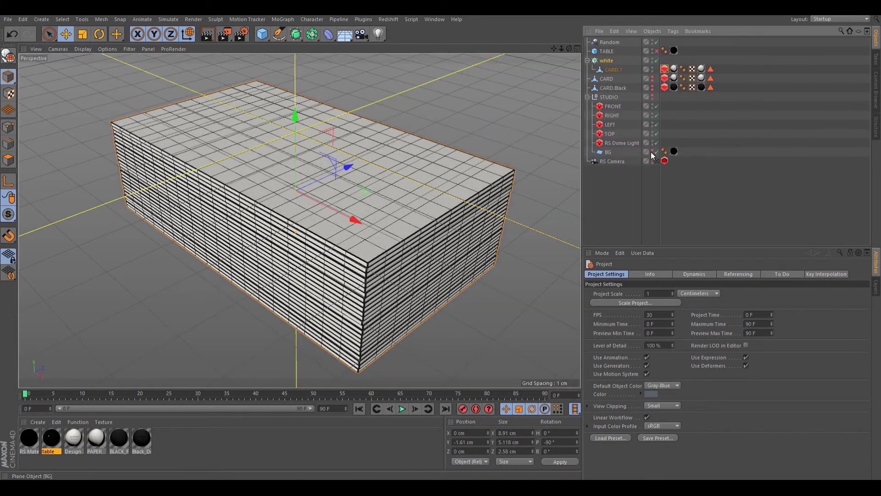
pyautogui.click(586, 97)
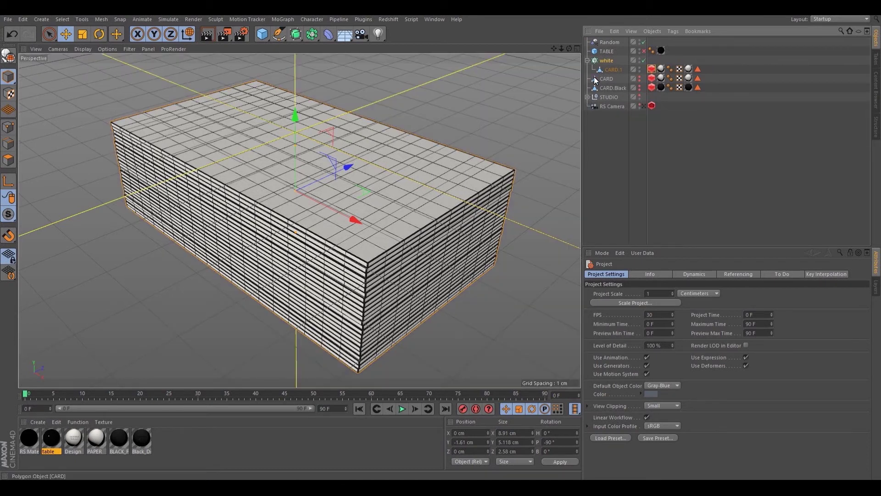
# Step: Scatter the white cards by raising the Random effector's position variation to P.X 12.01, P.Y 13.01 and P.Z 16 cm, viewed outside the camera
pyautogui.click(604, 42)
pyautogui.scroll(-10, 379, 198)
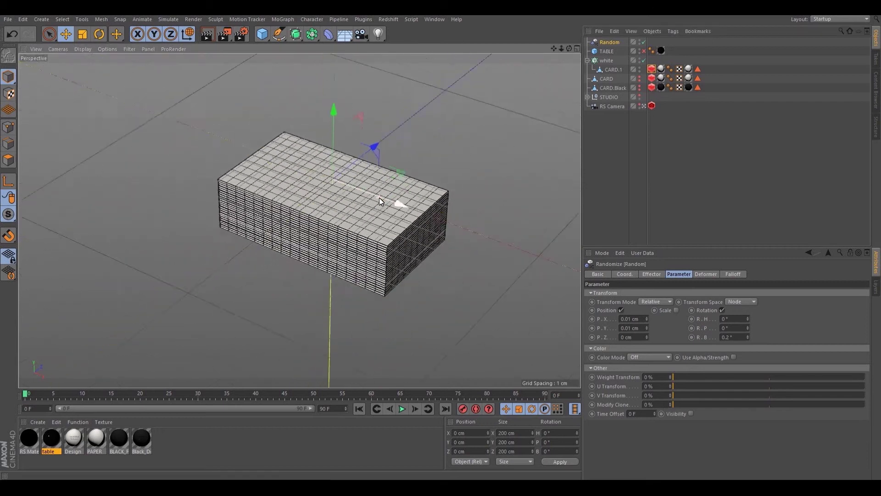
pyautogui.click(643, 106)
pyautogui.moveTo(349, 160)
pyautogui.keyDown('alt'); pyautogui.mouseDown()
pyautogui.moveTo(324, 174)
pyautogui.moveTo(344, 160)
pyautogui.mouseUp(); pyautogui.keyUp('alt')
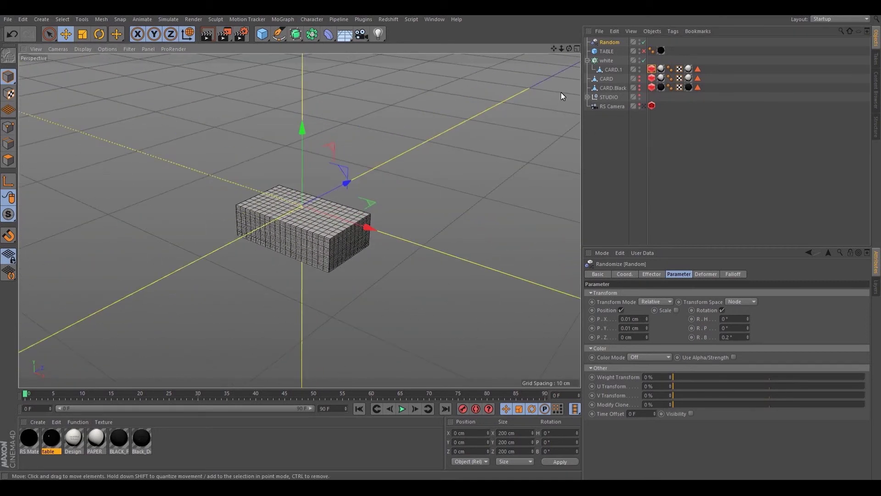
pyautogui.moveTo(647, 318)
pyautogui.mouseDown()
pyautogui.moveTo(649, 307)
pyautogui.moveTo(648, 324)
pyautogui.mouseUp()
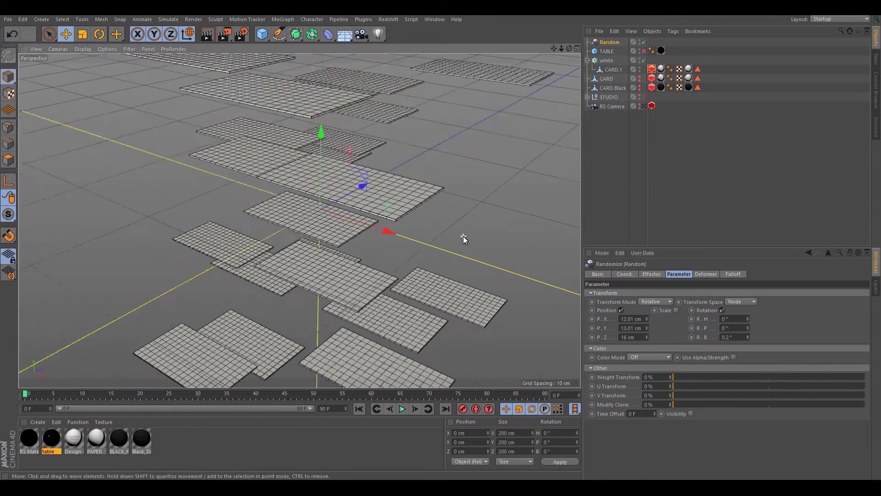
# Step: Raise the Random effector's R.H rotation variation to 386° and reset R.P and R.B to 0
pyautogui.keyDown('alt'); pyautogui.moveTo(464, 236); pyautogui.dragTo(762, 300); pyautogui.keyUp('alt')
pyautogui.moveTo(747, 339); pyautogui.dragTo(747, 331)
pyautogui.moveTo(747, 329); pyautogui.dragTo(748, 321)
pyautogui.moveTo(748, 319); pyautogui.dragTo(748, 308)
pyautogui.moveTo(429, 182)
pyautogui.keyDown('alt'); pyautogui.mouseDown()
pyautogui.moveTo(494, 176)
pyautogui.moveTo(436, 179)
pyautogui.mouseUp(); pyautogui.keyUp('alt')
pyautogui.moveTo(739, 328); pyautogui.dragTo(698, 335)
pyautogui.write('0')
pyautogui.press('Return')
pyautogui.keyDown('alt'); pyautogui.moveTo(443, 257); pyautogui.dragTo(670, 301); pyautogui.keyUp('alt')
pyautogui.moveTo(739, 337); pyautogui.dragTo(702, 337)
pyautogui.write('0')
# Step: Tumble the cards by raising the Random effector's rotation variation to R.P 111° and R.B 321°
pyautogui.keyDown('alt'); pyautogui.moveTo(442, 235); pyautogui.dragTo(459, 270); pyautogui.keyUp('alt')
pyautogui.moveTo(748, 327); pyautogui.dragTo(747, 316)
pyautogui.keyDown('alt'); pyautogui.moveTo(507, 210); pyautogui.dragTo(541, 221); pyautogui.keyUp('alt')
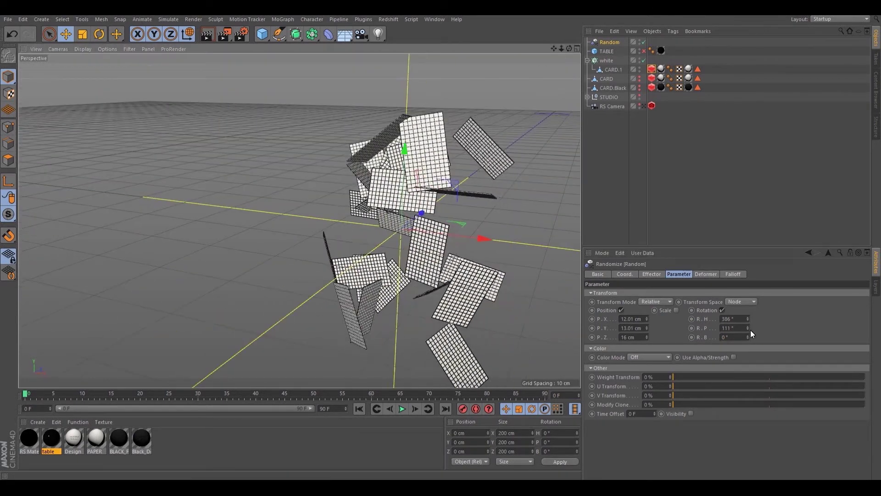
pyautogui.moveTo(747, 337); pyautogui.dragTo(747, 321)
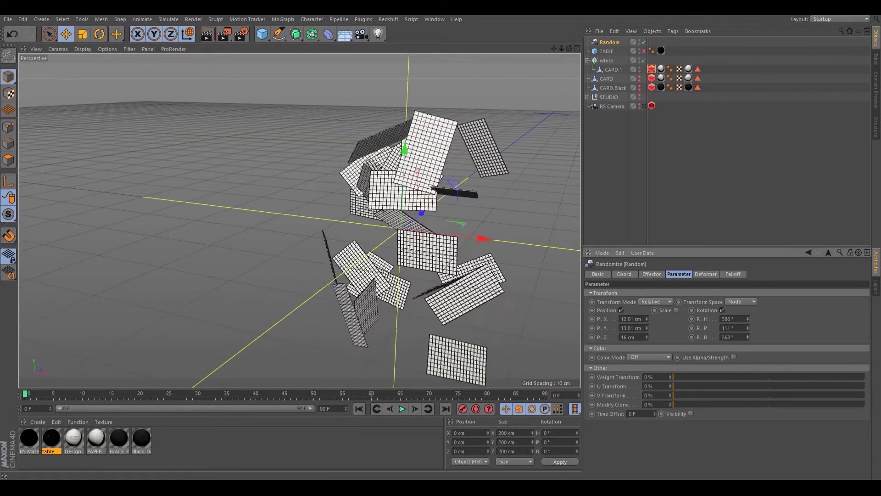
# Step: Increase the white cloner's third grid count to just over 100 cards
pyautogui.click(607, 60)
pyautogui.click(654, 274)
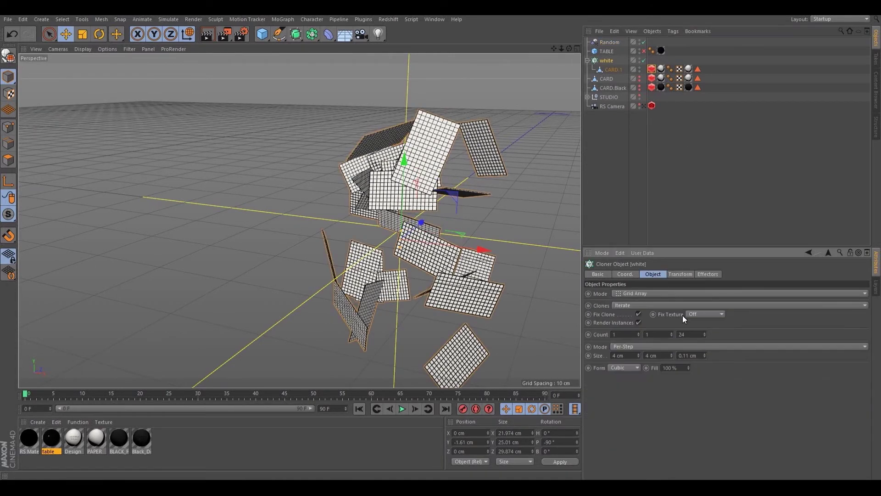
pyautogui.moveTo(704, 334); pyautogui.dragTo(703, 300)
pyautogui.keyDown('alt'); pyautogui.moveTo(483, 235); pyautogui.dragTo(475, 243); pyautogui.keyUp('alt')
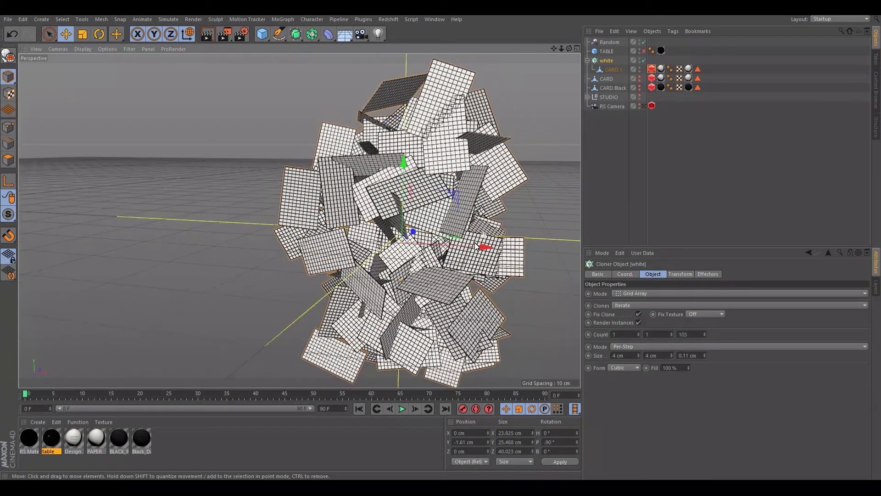
# Step: Nest CARD.Black inside the white cloner, restore its editor and renderer visibility, and select its Redshift Object tag
pyautogui.click(618, 90)
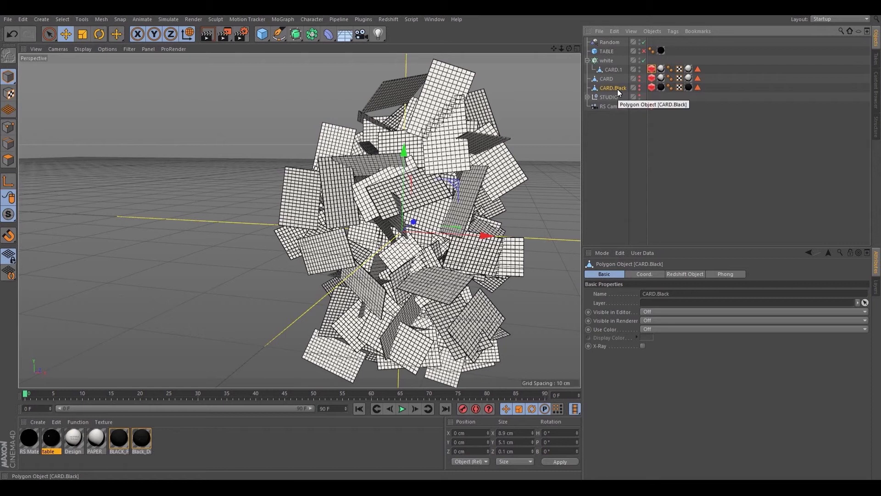
pyautogui.moveTo(617, 89)
pyautogui.mouseDown()
pyautogui.moveTo(610, 67)
pyautogui.moveTo(629, 71)
pyautogui.mouseUp()
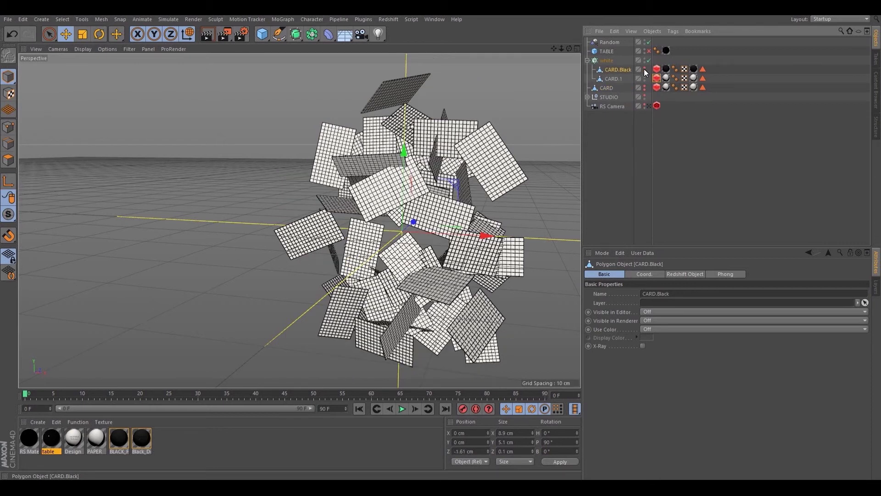
pyautogui.keyDown('ctrl'); pyautogui.click(643, 69); pyautogui.keyUp('ctrl')
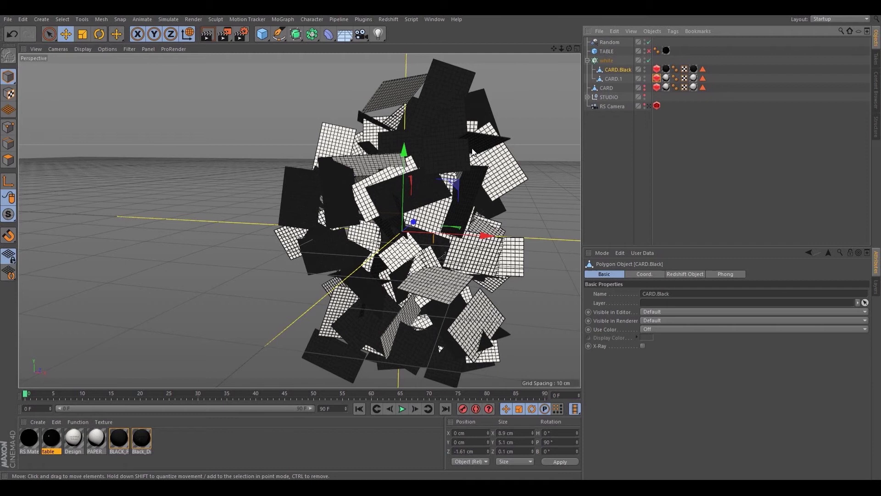
pyautogui.click(657, 69)
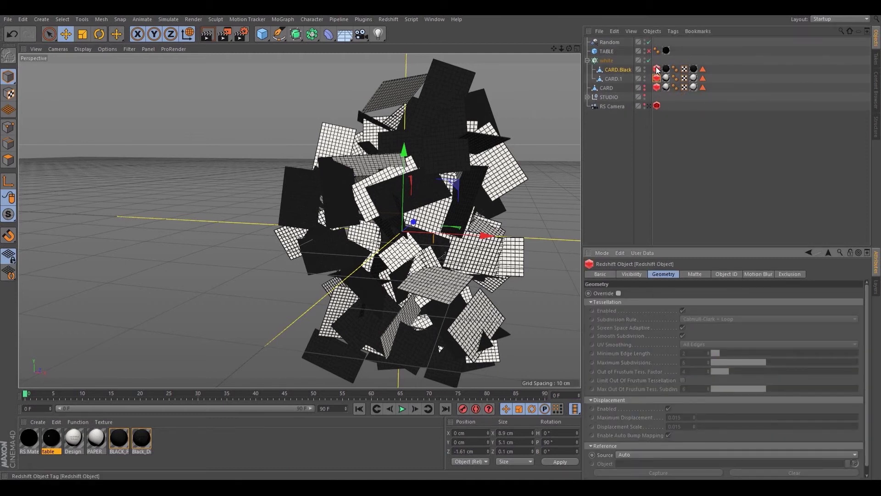
# Step: Start an interactive Redshift preview and frame the scattered black and white cards close up through RS Camera
pyautogui.click(391, 19)
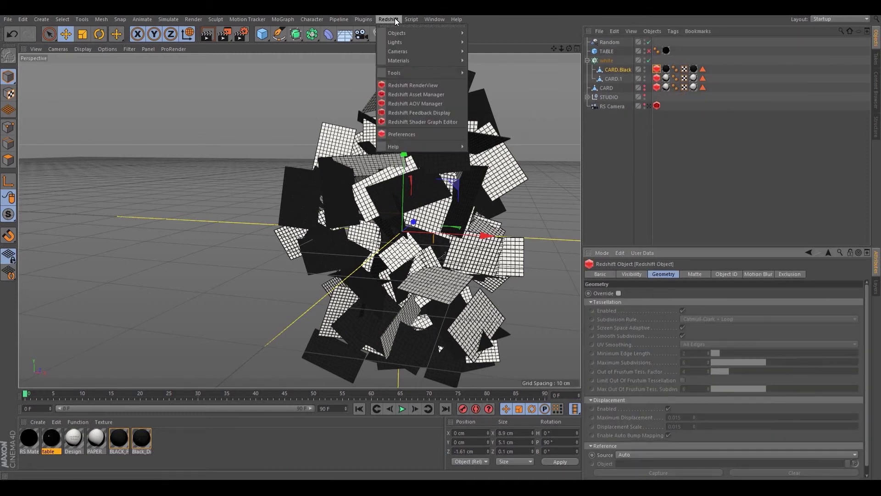
pyautogui.click(424, 85)
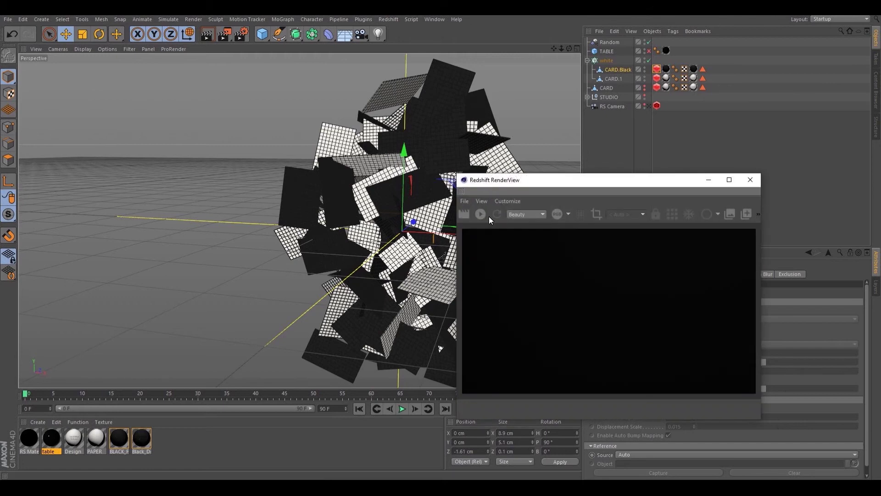
pyautogui.click(480, 214)
pyautogui.moveTo(541, 183); pyautogui.dragTo(136, 118)
pyautogui.click(649, 106)
pyautogui.moveTo(225, 117); pyautogui.dragTo(646, 150)
pyautogui.keyDown('alt'); pyautogui.moveTo(294, 215); pyautogui.dragTo(263, 237); pyautogui.keyUp('alt')
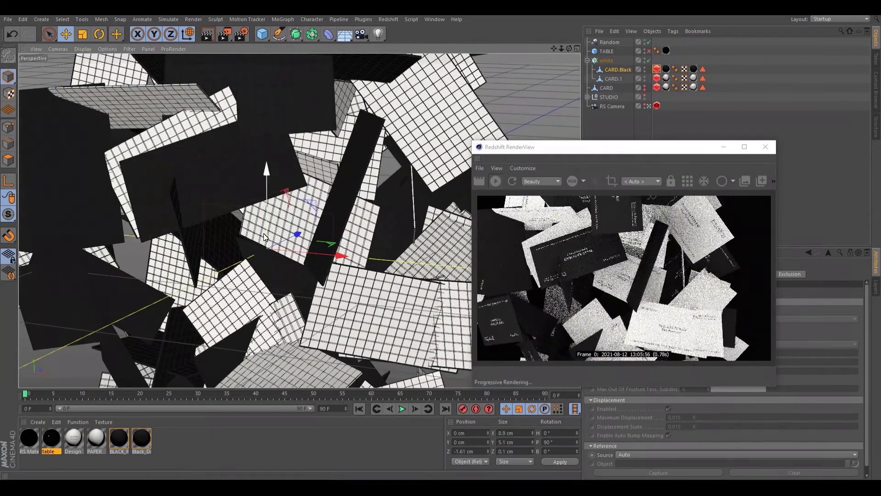
pyautogui.keyDown('alt'); pyautogui.moveTo(263, 238); pyautogui.dragTo(321, 243, button='middle'); pyautogui.keyUp('alt')
pyautogui.scroll(3, 320, 243)
pyautogui.moveTo(605, 154); pyautogui.dragTo(185, 133)
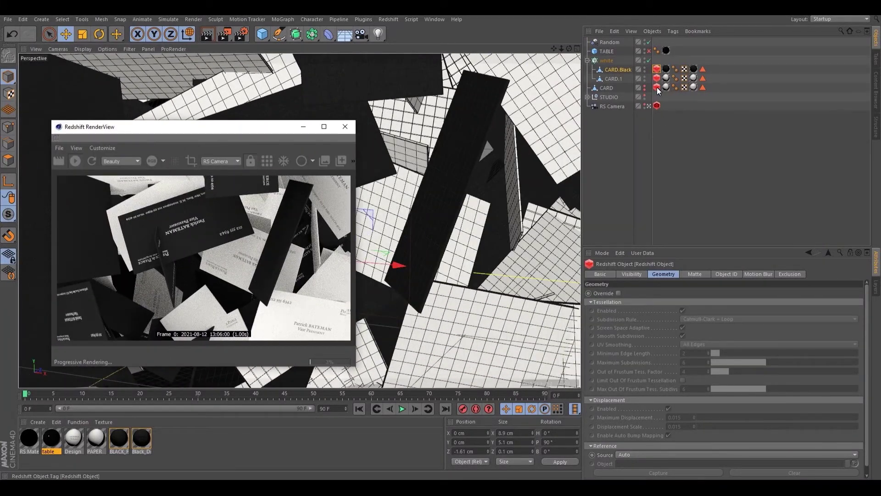
# Step: Step the Random effector's seed up to 12362 for a new card arrangement and reframe the camera on it
pyautogui.click(609, 42)
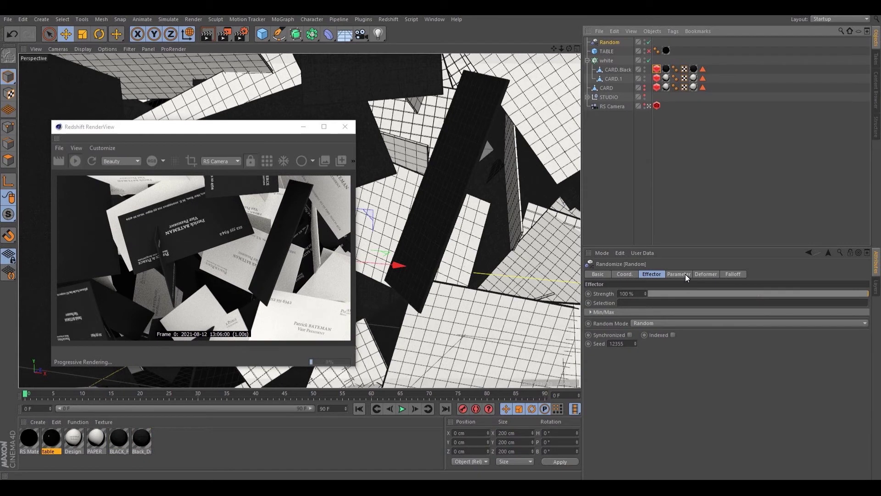
pyautogui.click(635, 341)
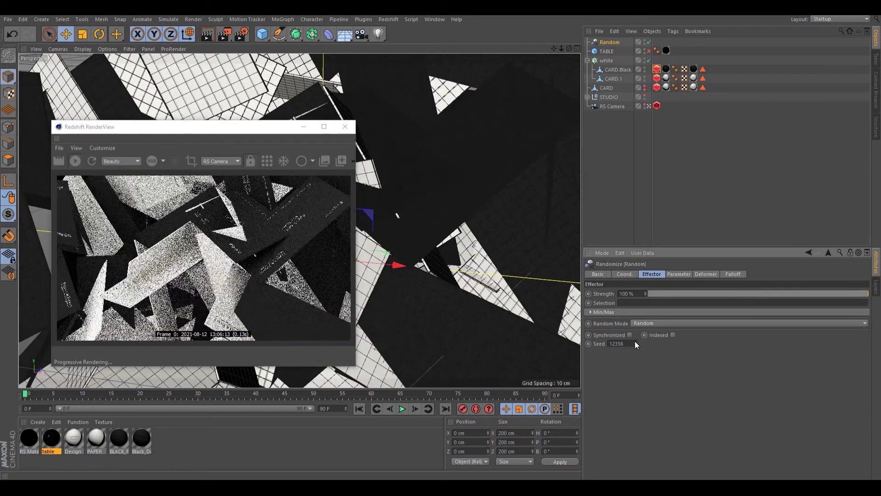
pyautogui.click(635, 341)
pyautogui.click(635, 341)
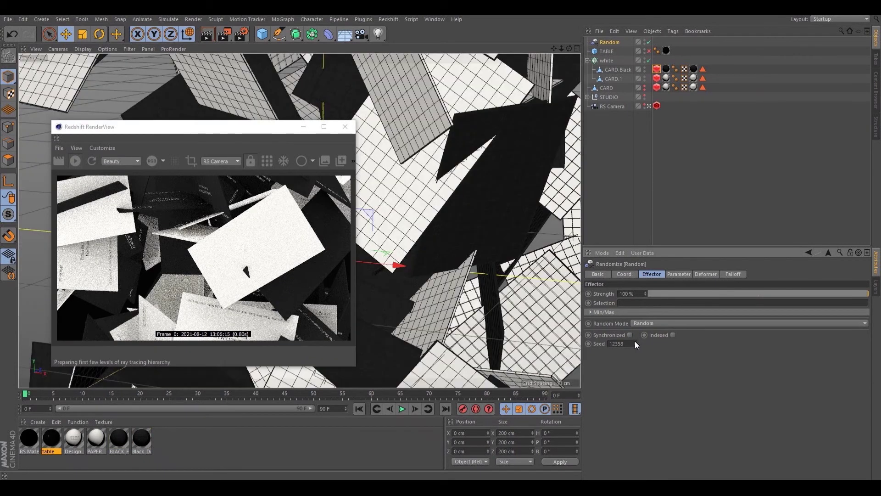
pyautogui.click(635, 342)
pyautogui.click(635, 341)
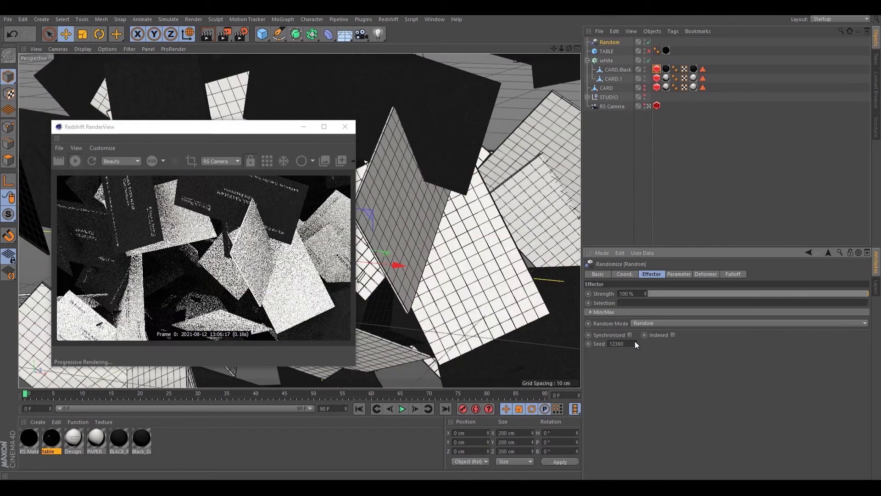
pyautogui.click(635, 341)
pyautogui.click(635, 342)
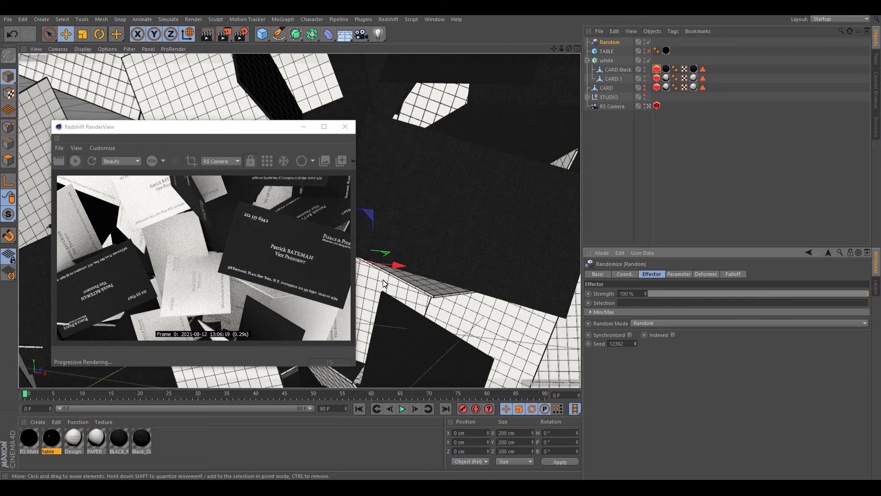
pyautogui.keyDown('alt'); pyautogui.moveTo(395, 183); pyautogui.dragTo(414, 227, button='middle'); pyautogui.keyUp('alt')
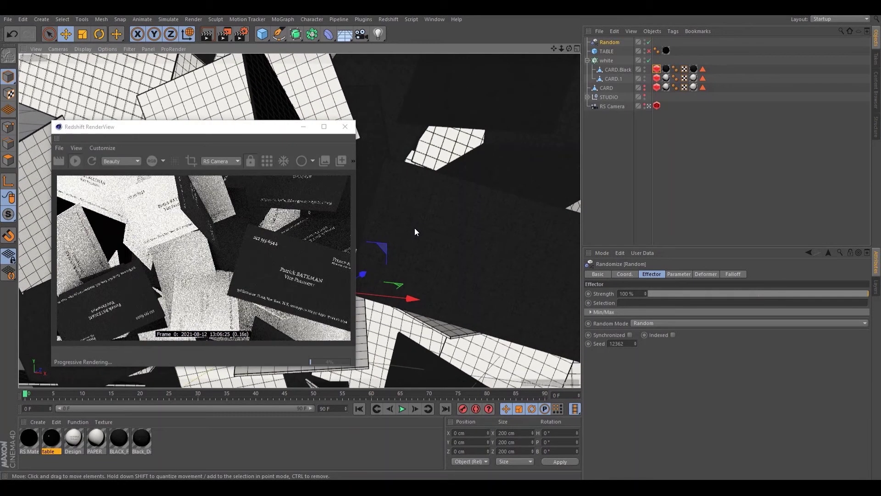
# Step: Set the Random effector's position variation to P.X 10.01, P.Y 24.01 and P.Z 29 cm, and pull the camera back
pyautogui.click(679, 274)
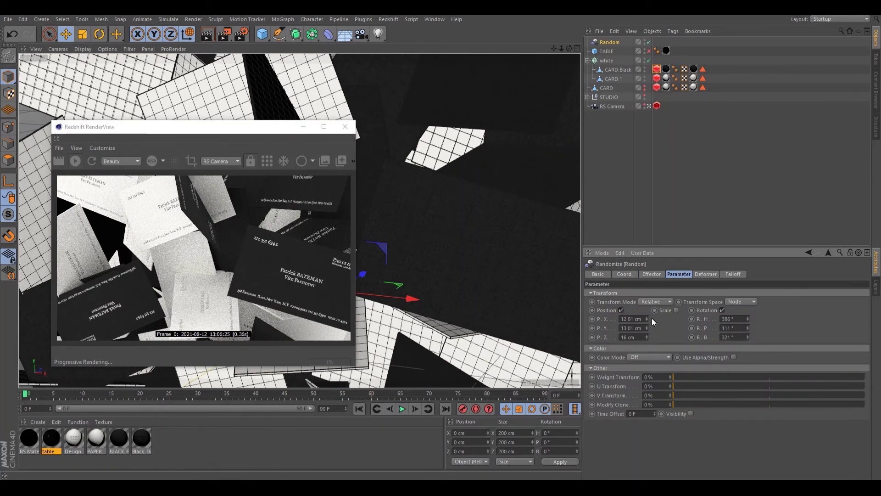
pyautogui.moveTo(646, 318)
pyautogui.mouseDown()
pyautogui.moveTo(646, 328)
pyautogui.moveTo(646, 319)
pyautogui.mouseUp()
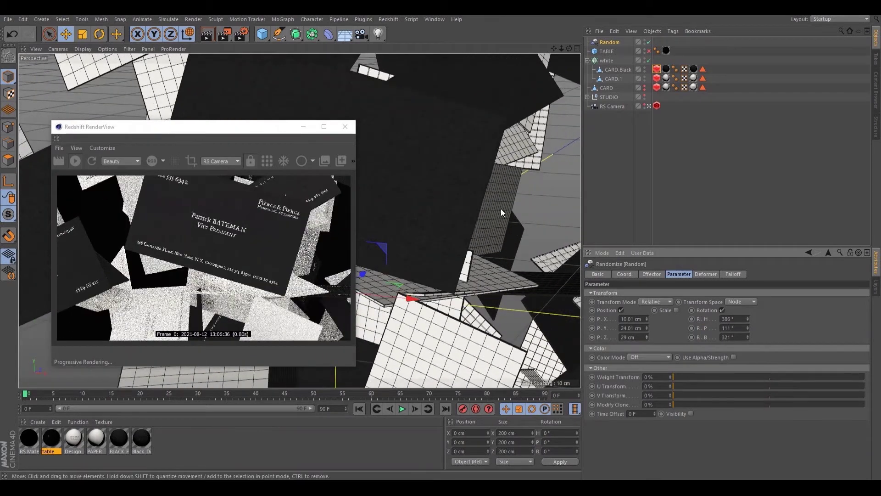
pyautogui.scroll(-3, 472, 208)
pyautogui.keyDown('alt'); pyautogui.moveTo(473, 208); pyautogui.dragTo(458, 275, button='middle'); pyautogui.keyUp('alt')
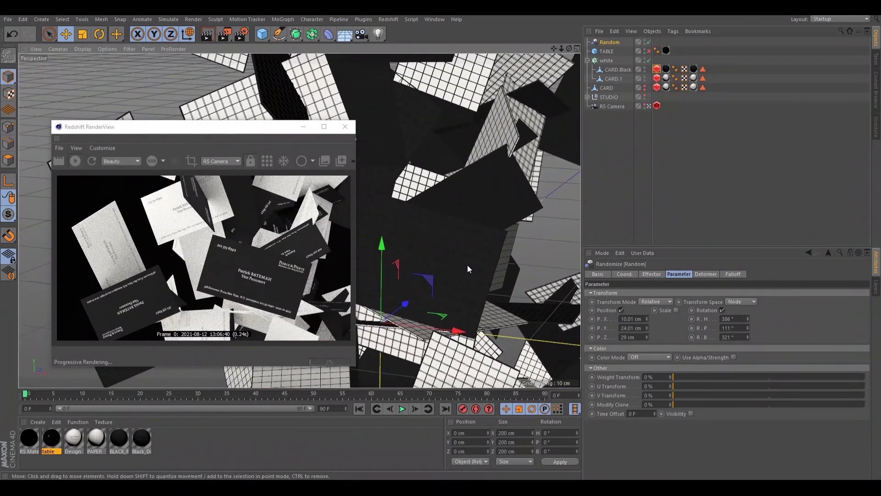
# Step: Viewing outside the camera, widen the Random effector's position variation to P.X 32.01, P.Y 28.01 and P.Z 31 cm
pyautogui.click(649, 107)
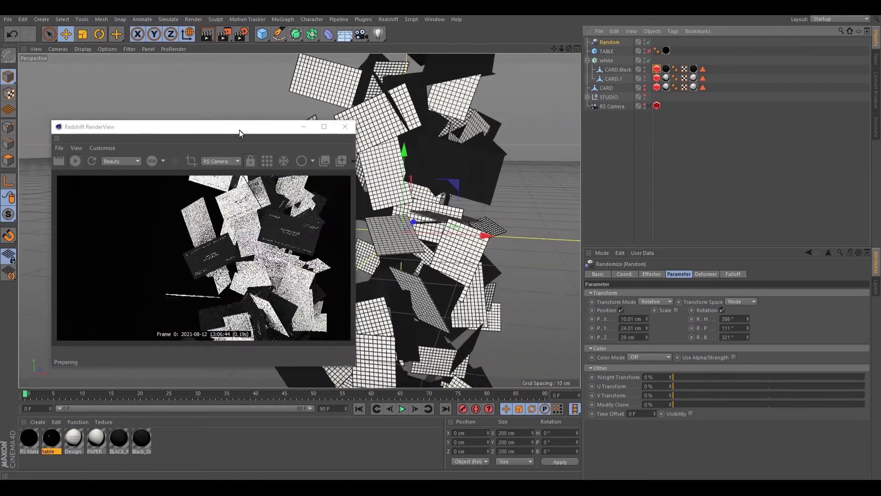
pyautogui.moveTo(239, 131); pyautogui.dragTo(677, 210)
pyautogui.keyDown('alt'); pyautogui.moveTo(532, 114); pyautogui.dragTo(460, 115); pyautogui.keyUp('alt')
pyautogui.scroll(-4, 444, 112)
pyautogui.moveTo(598, 208); pyautogui.dragTo(210, 217)
pyautogui.click(646, 335)
pyautogui.click(646, 335)
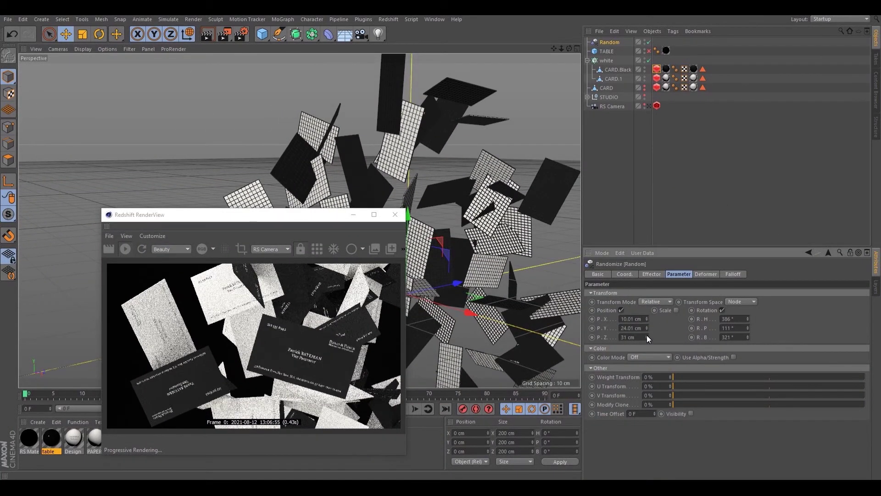
pyautogui.moveTo(648, 329); pyautogui.dragTo(647, 308)
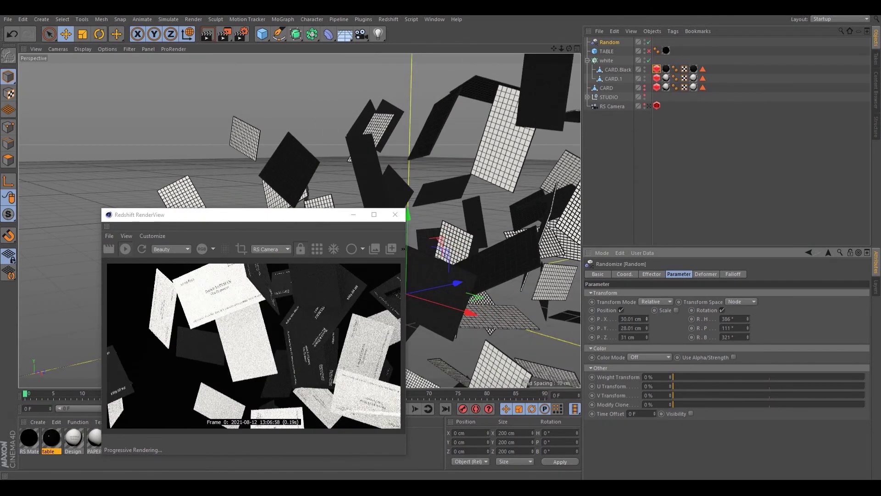
# Step: Return to RS Camera and frame a large tilted black card up close among the scattered cards
pyautogui.moveTo(332, 215); pyautogui.dragTo(740, 220)
pyautogui.keyDown('alt'); pyautogui.moveTo(344, 227); pyautogui.dragTo(491, 192); pyautogui.keyUp('alt')
pyautogui.click(648, 106)
pyautogui.keyDown('alt'); pyautogui.moveTo(447, 155); pyautogui.dragTo(348, 269, button='right'); pyautogui.keyUp('alt')
pyautogui.keyDown('alt'); pyautogui.moveTo(348, 273); pyautogui.dragTo(348, 225); pyautogui.keyUp('alt')
pyautogui.moveTo(673, 219); pyautogui.dragTo(240, 130)
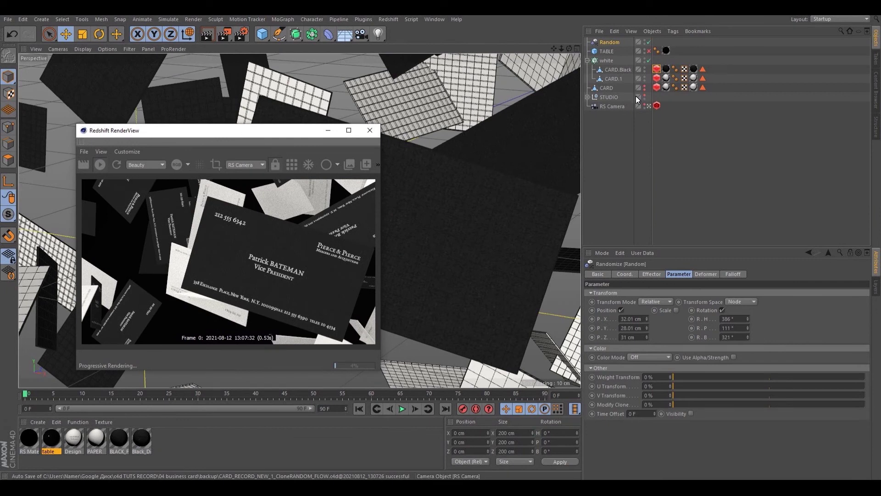
# Step: Enable the geometry override on the Redshift Object tags of CARD.Black and CARD.1, check the render, and stop and minimize the preview
pyautogui.click(656, 87)
pyautogui.keyDown('ctrl'); pyautogui.click(656, 79); pyautogui.keyUp('ctrl')
pyautogui.click(618, 293)
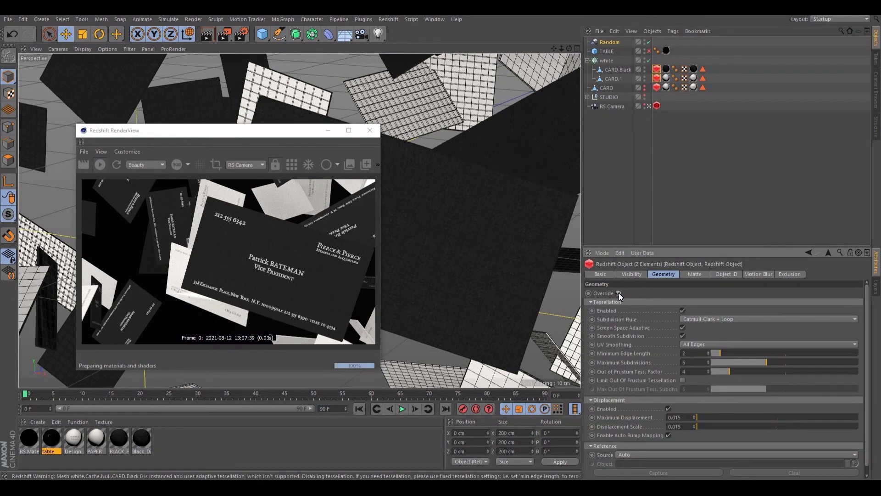
pyautogui.click(310, 269)
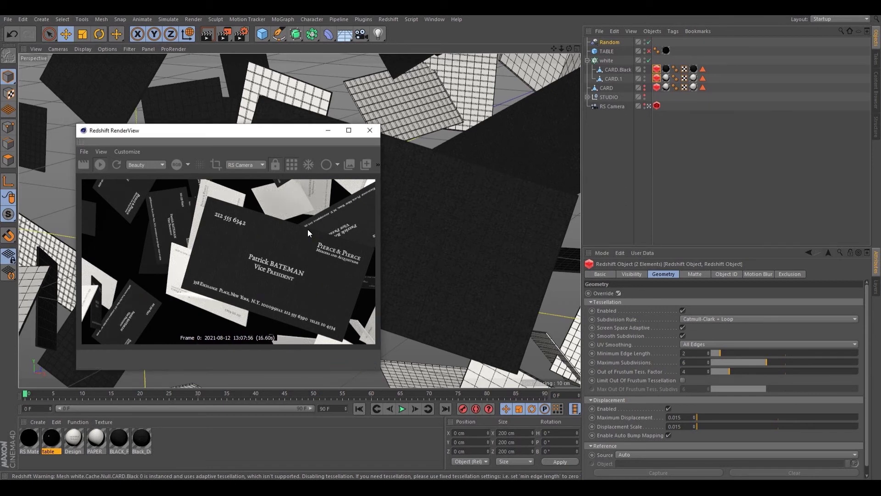
pyautogui.click(100, 164)
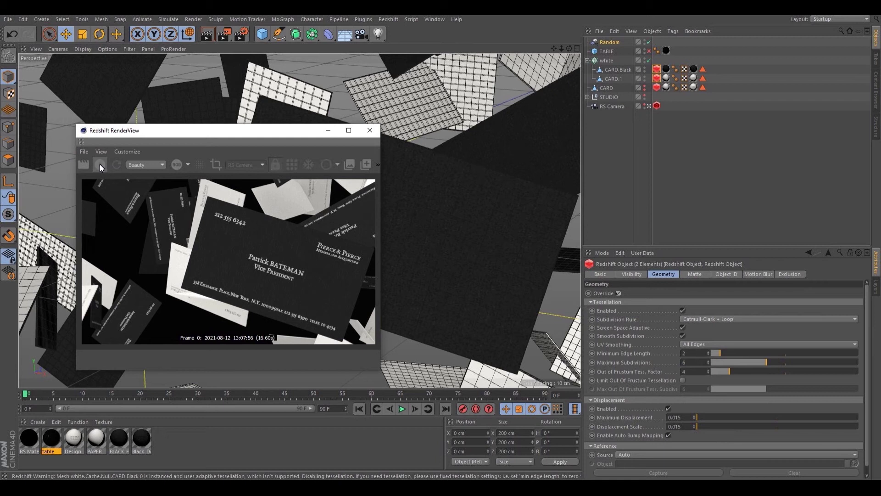
pyautogui.click(327, 130)
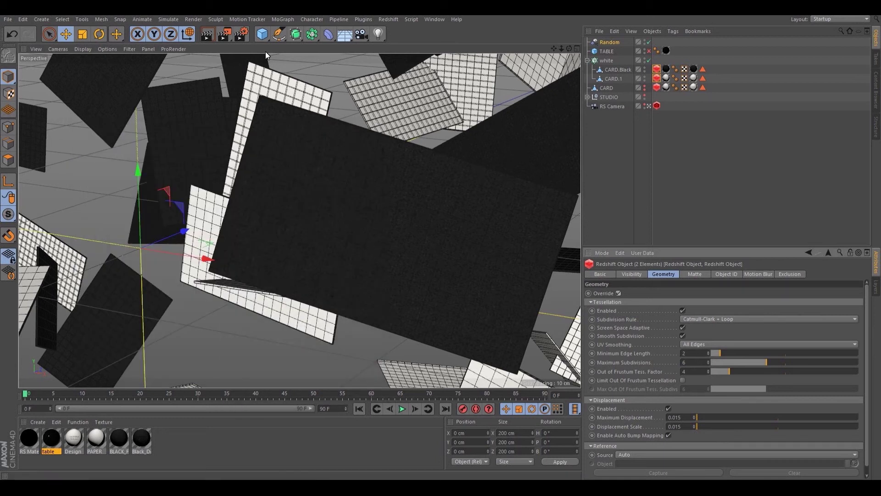
# Step: Review the output, save and Redshift GI render settings, and set Unified Sampling's Samples Max to 1024
pyautogui.click(242, 33)
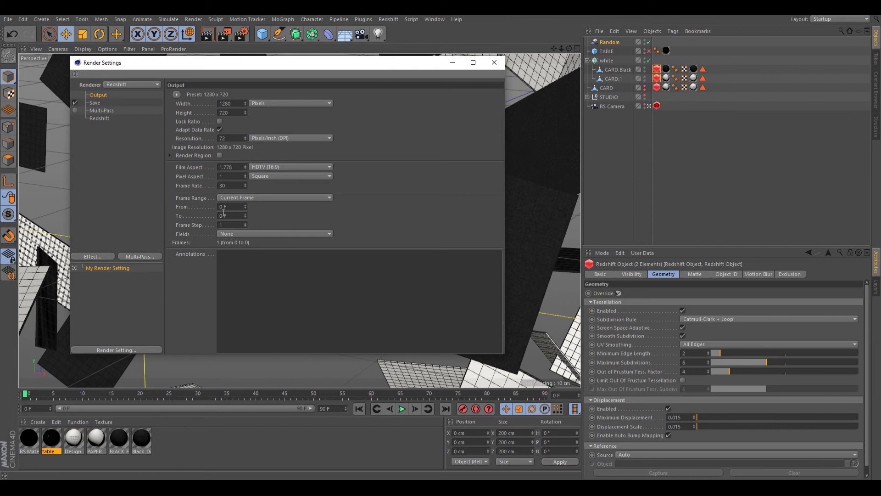
pyautogui.click(95, 103)
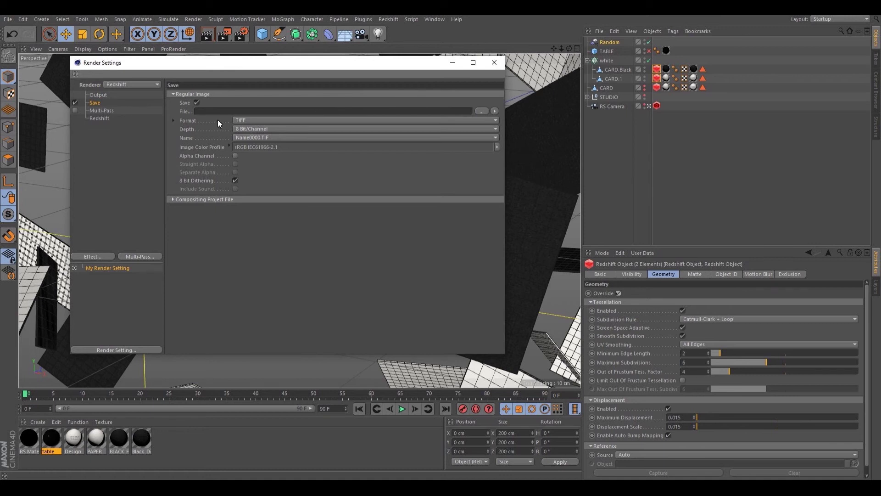
pyautogui.click(100, 118)
pyautogui.click(283, 97)
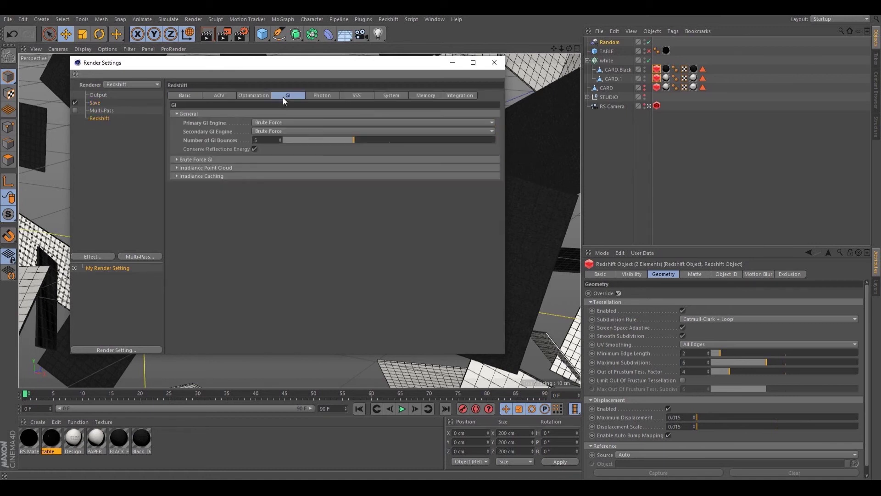
pyautogui.click(198, 159)
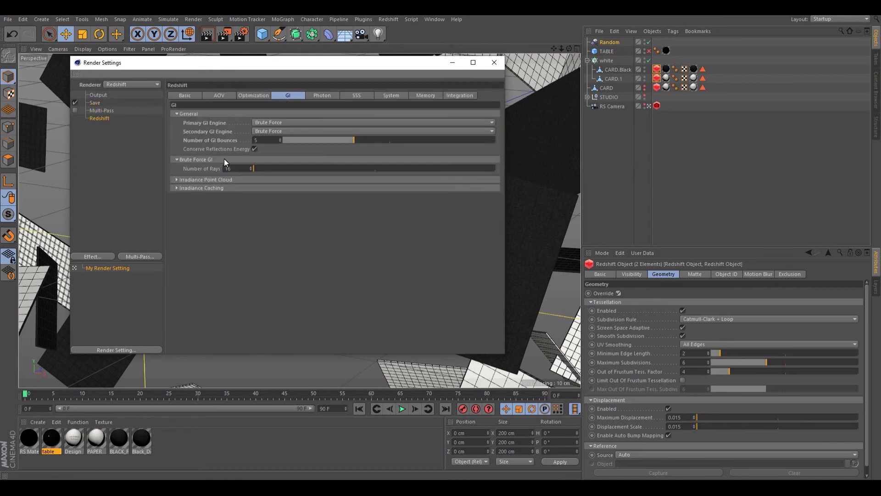
pyautogui.click(238, 94)
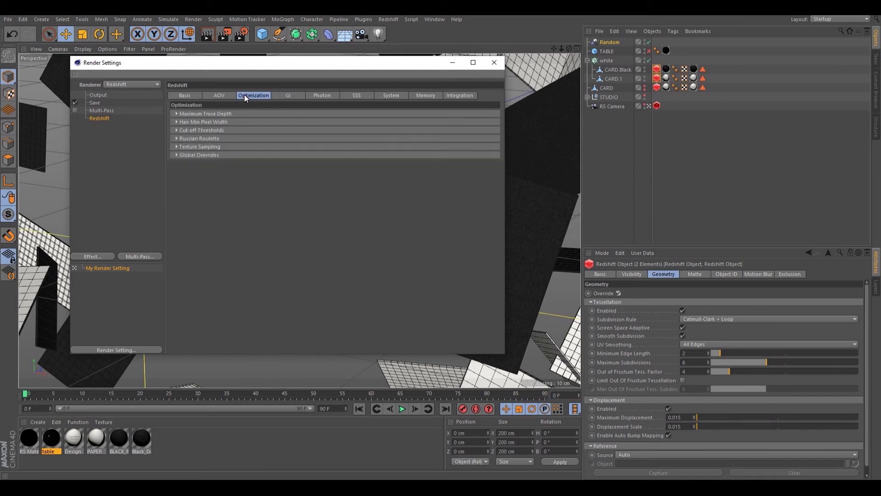
pyautogui.click(222, 96)
pyautogui.click(184, 95)
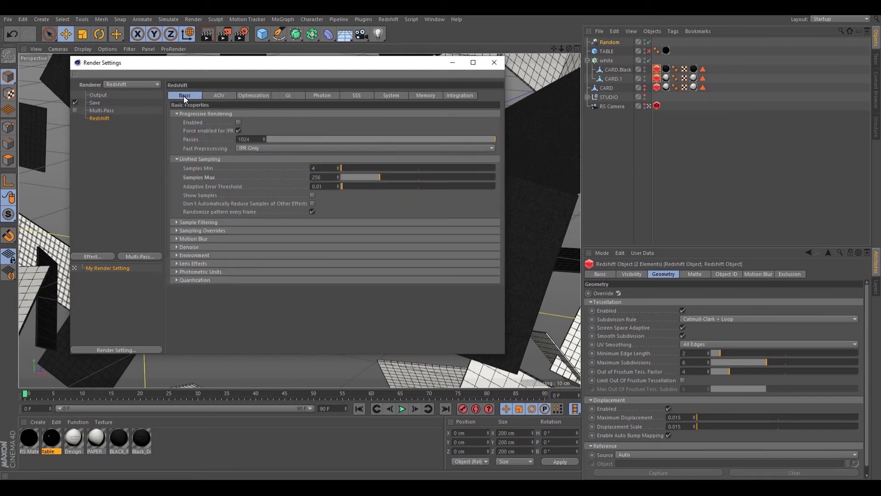
pyautogui.moveTo(327, 177); pyautogui.dragTo(306, 176)
pyautogui.write('1024')
pyautogui.press('Return')
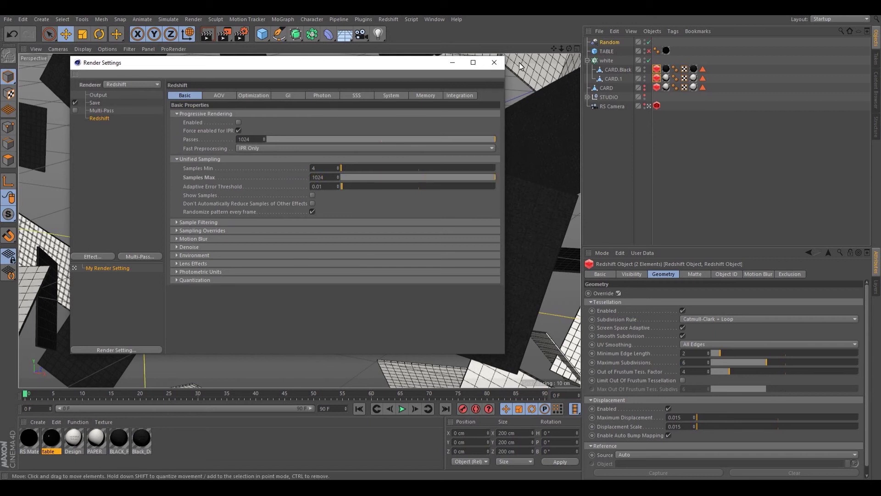
pyautogui.click(494, 63)
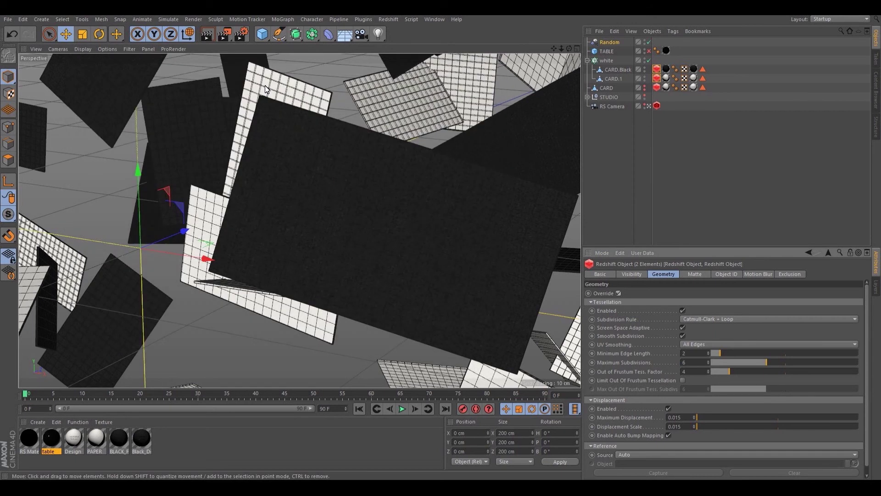
# Step: Start a render in the Picture Viewer, read the full Redshift tessellation warnings, and stop the render
pyautogui.click(226, 36)
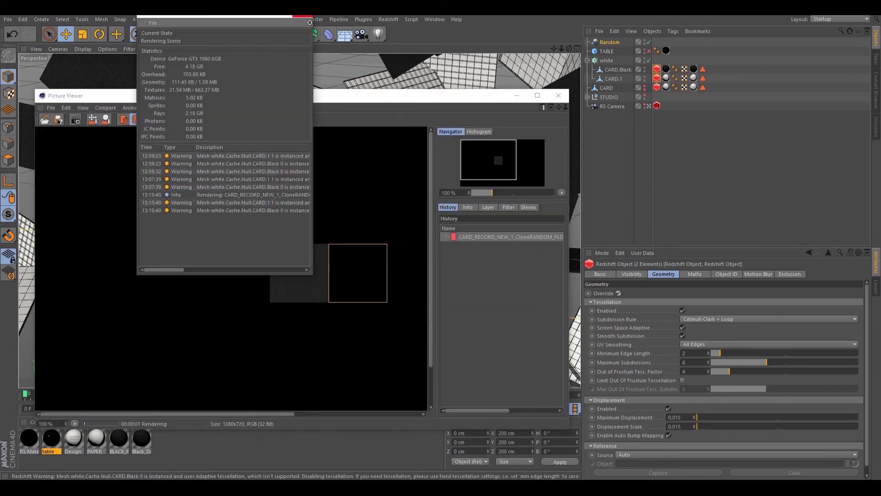
pyautogui.moveTo(313, 131); pyautogui.dragTo(457, 131)
pyautogui.moveTo(264, 269); pyautogui.dragTo(302, 265)
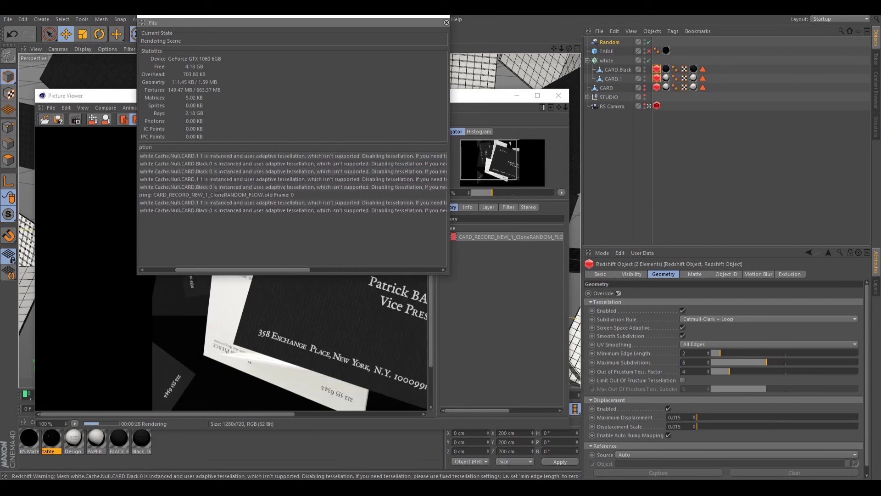
pyautogui.click(439, 17)
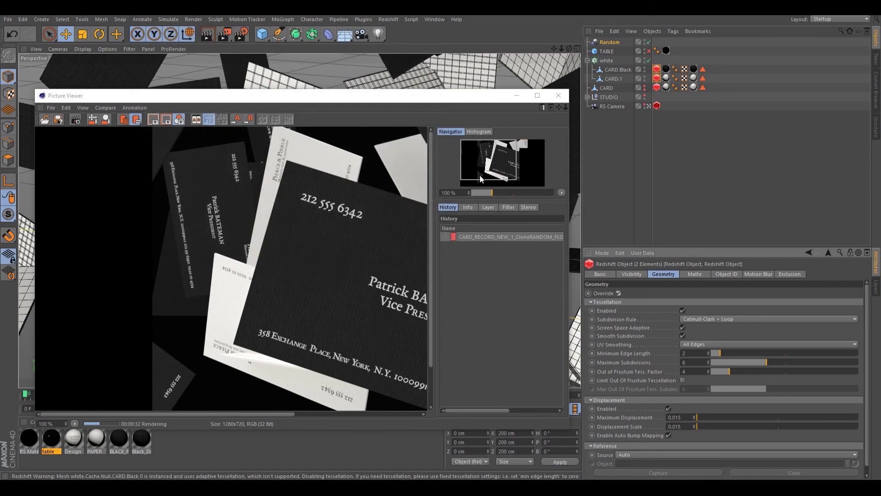
pyautogui.click(557, 96)
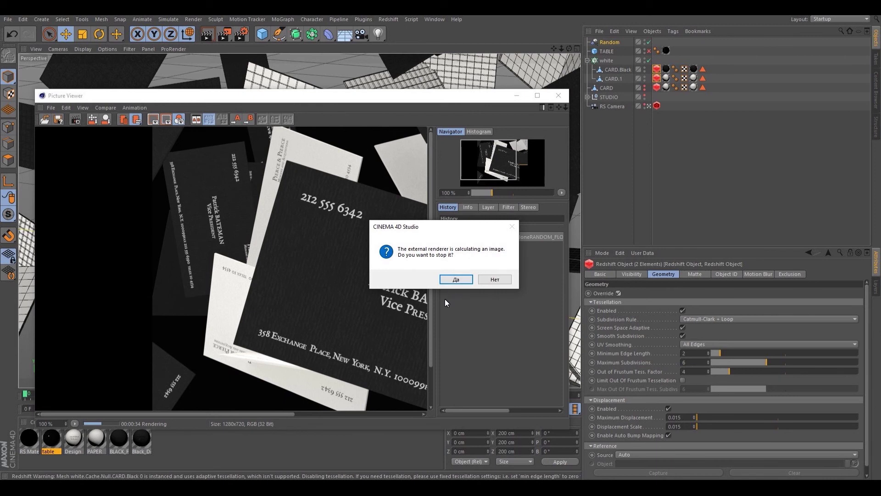
pyautogui.click(456, 281)
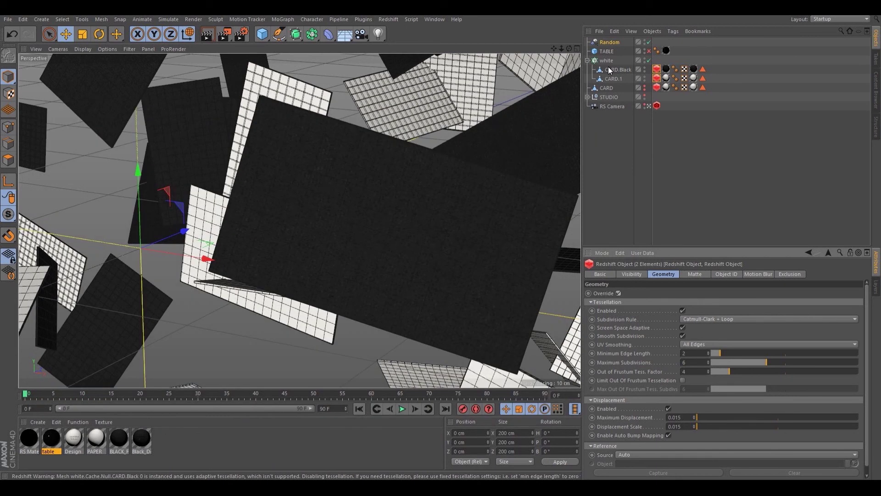
# Step: Disable Render Instances on the white cloner and render the scene again in a maximized Picture Viewer
pyautogui.click(606, 61)
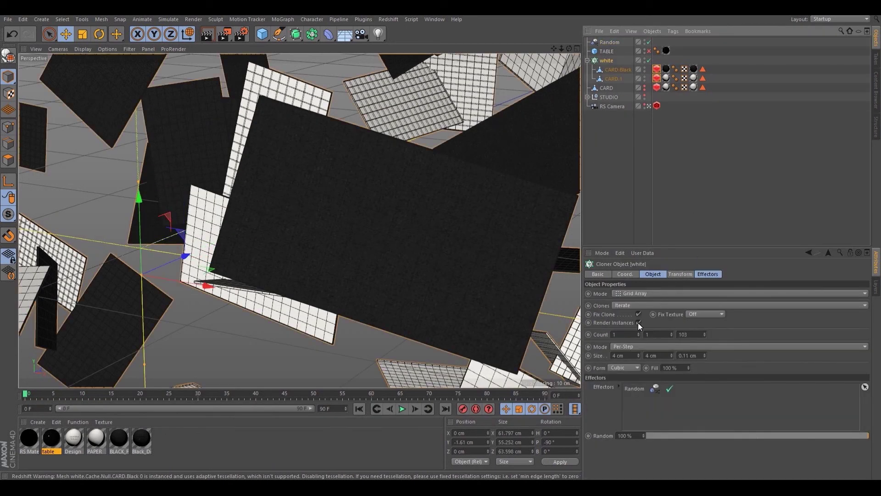
pyautogui.click(638, 323)
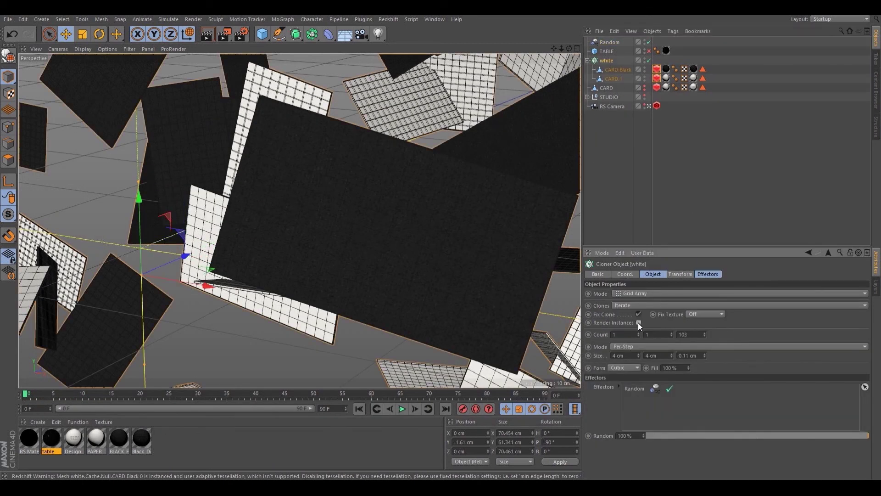
pyautogui.click(225, 34)
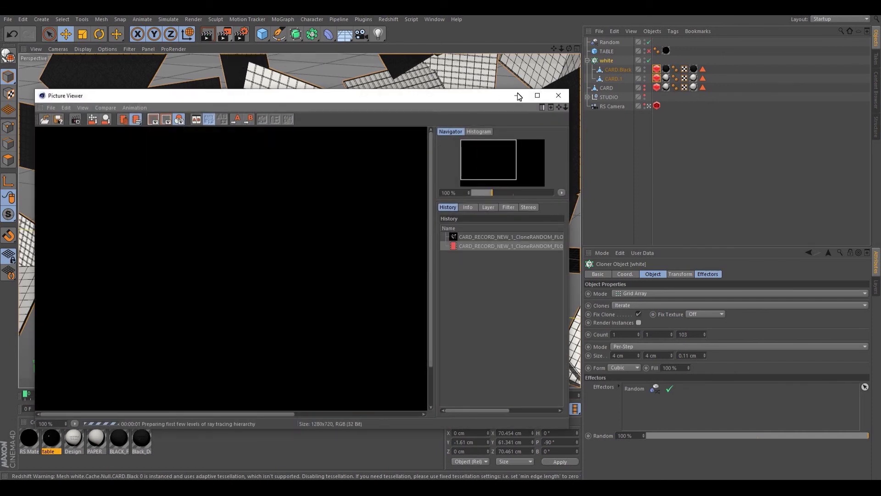
pyautogui.click(537, 95)
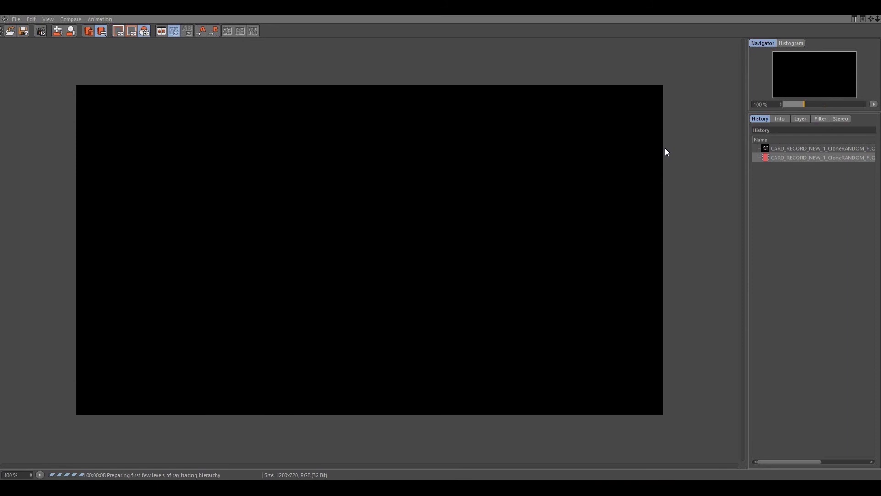